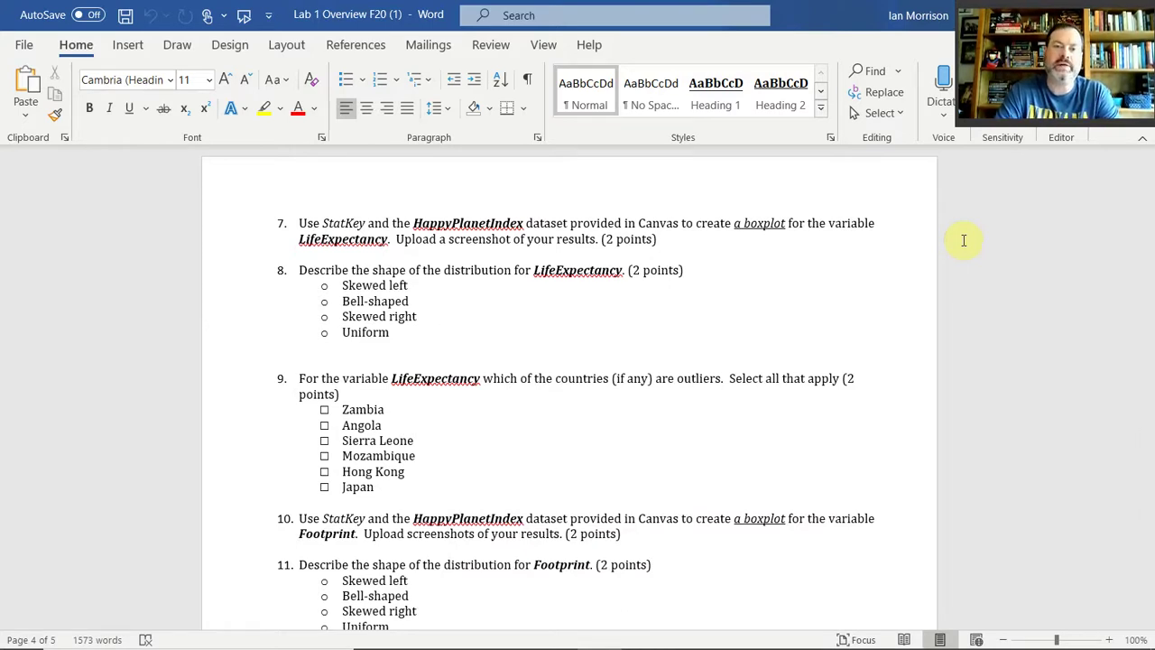
# Step: Show questions 7–11 on LifeExpectancy and Footprint boxplots, on page 4 of the Lab 1 Overview
pyautogui.moveTo(686, 643)
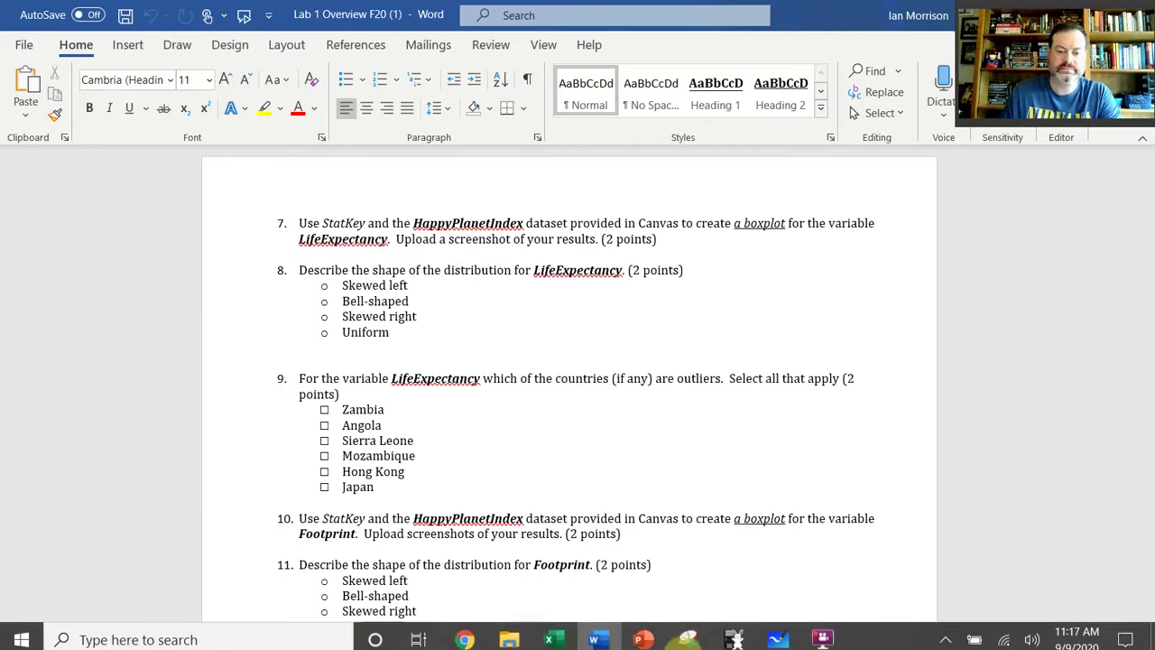
# Step: Bring up the HappyPlanetIndex sheet in Excel and compare its columns with the Word instructions
pyautogui.click(549, 632)
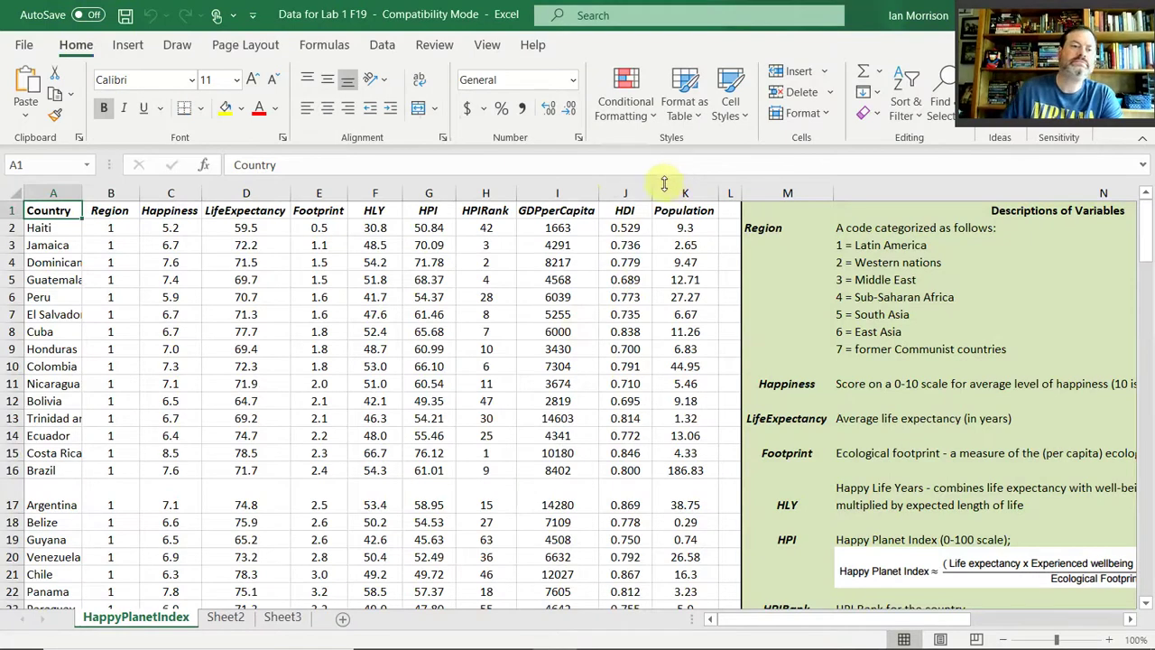
pyautogui.click(270, 193)
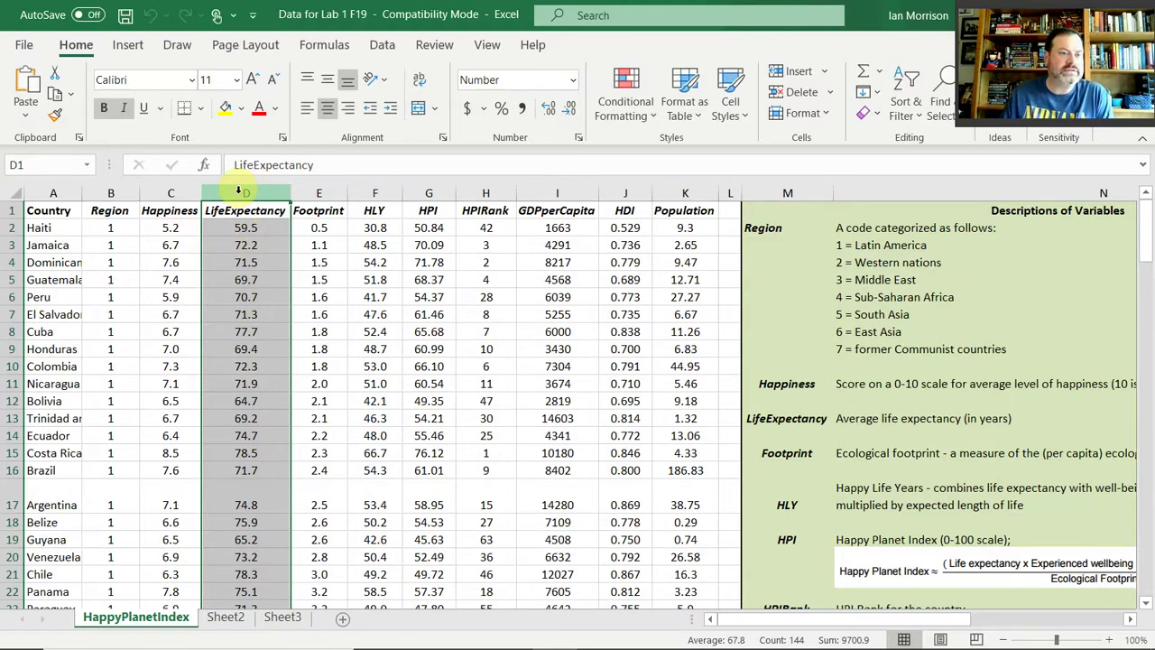
pyautogui.click(52, 189)
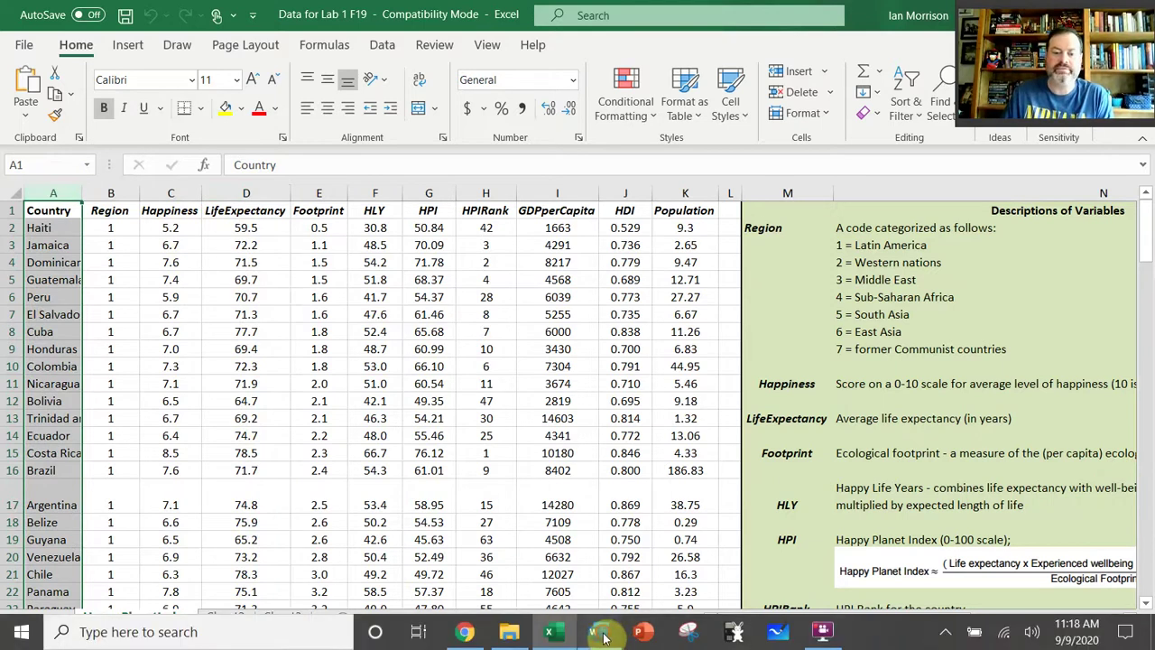
pyautogui.click(594, 632)
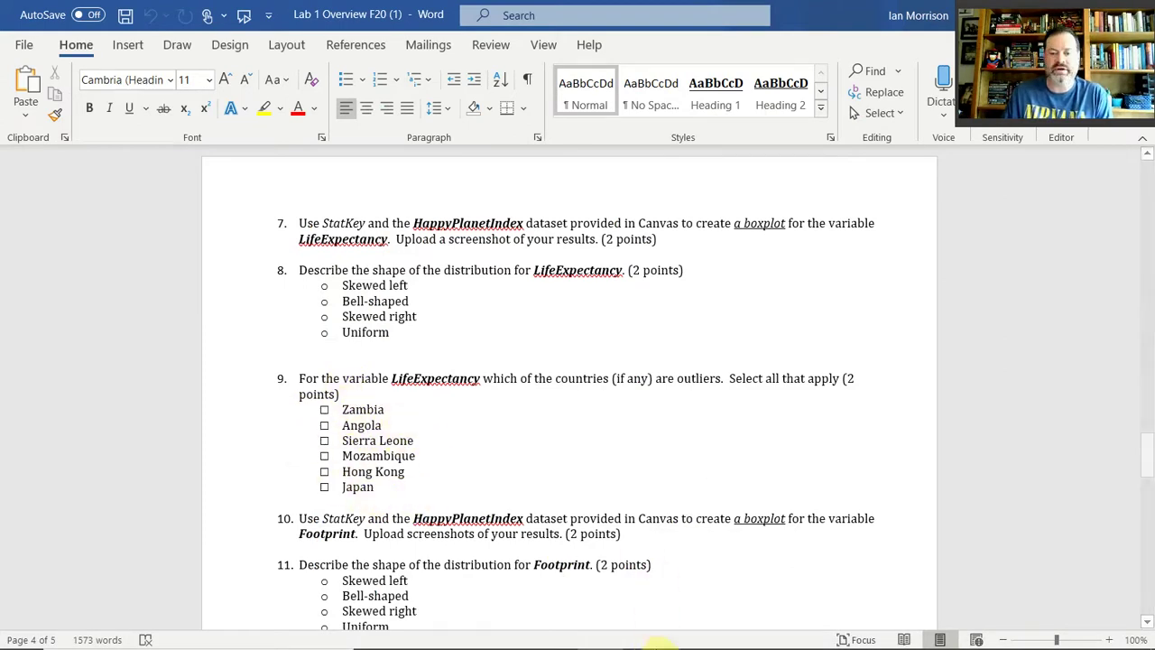
pyautogui.click(554, 631)
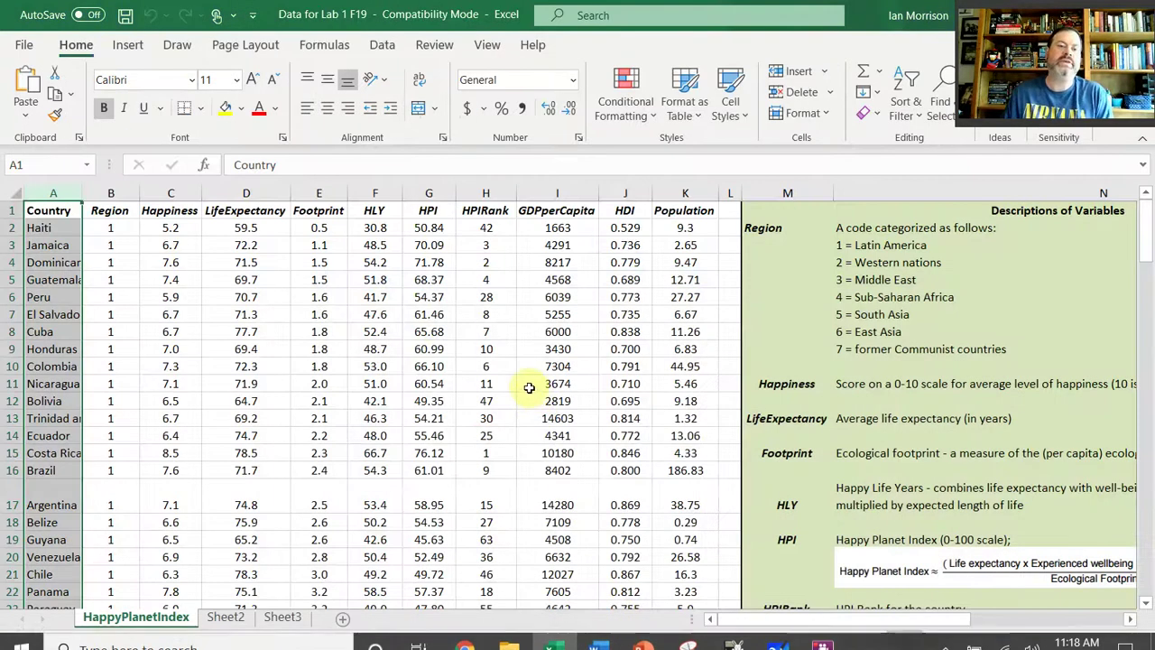
# Step: Select the Region and Happiness columns together and open their context menu
pyautogui.click(255, 197)
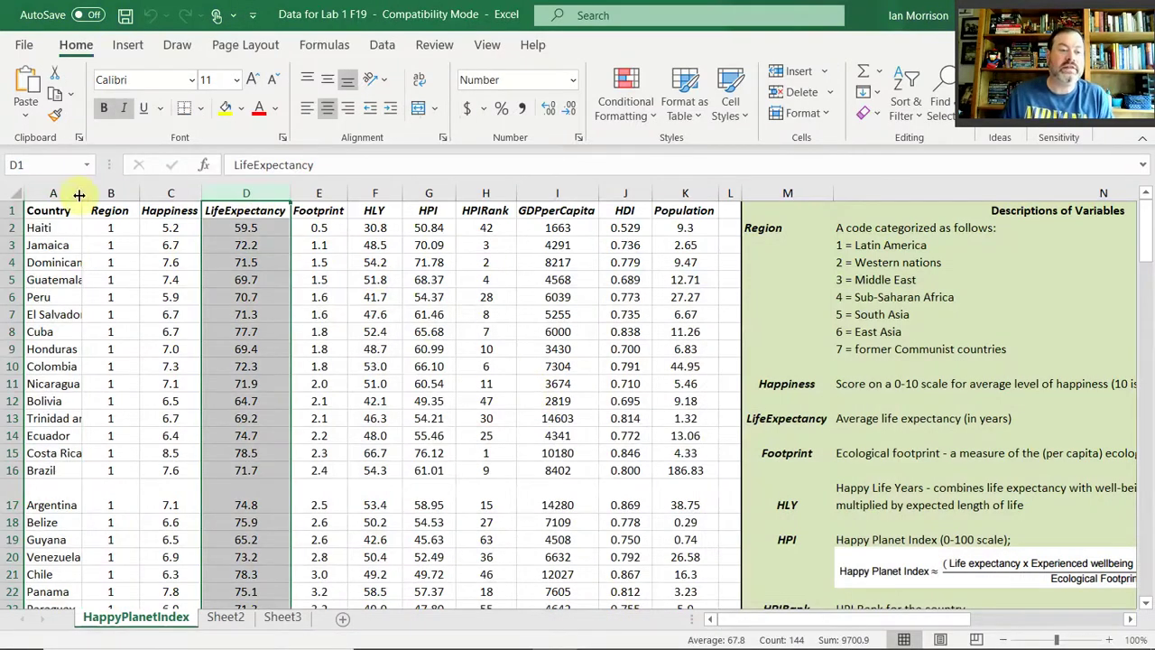
pyautogui.click(59, 192)
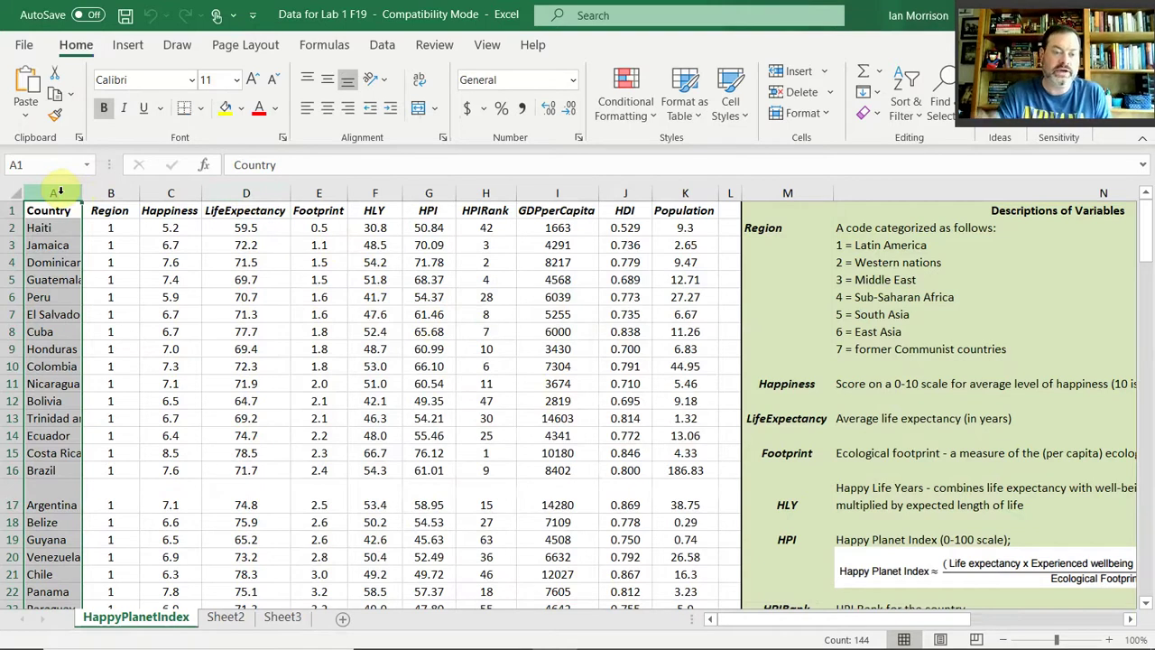
pyautogui.click(57, 185)
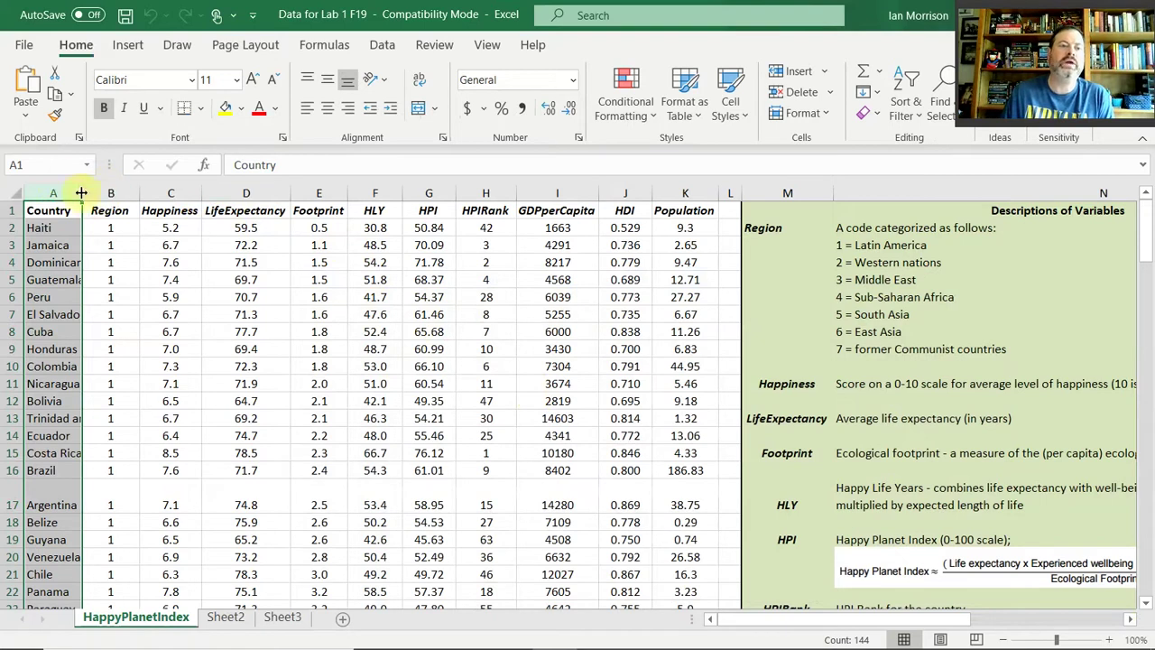
pyautogui.click(227, 190)
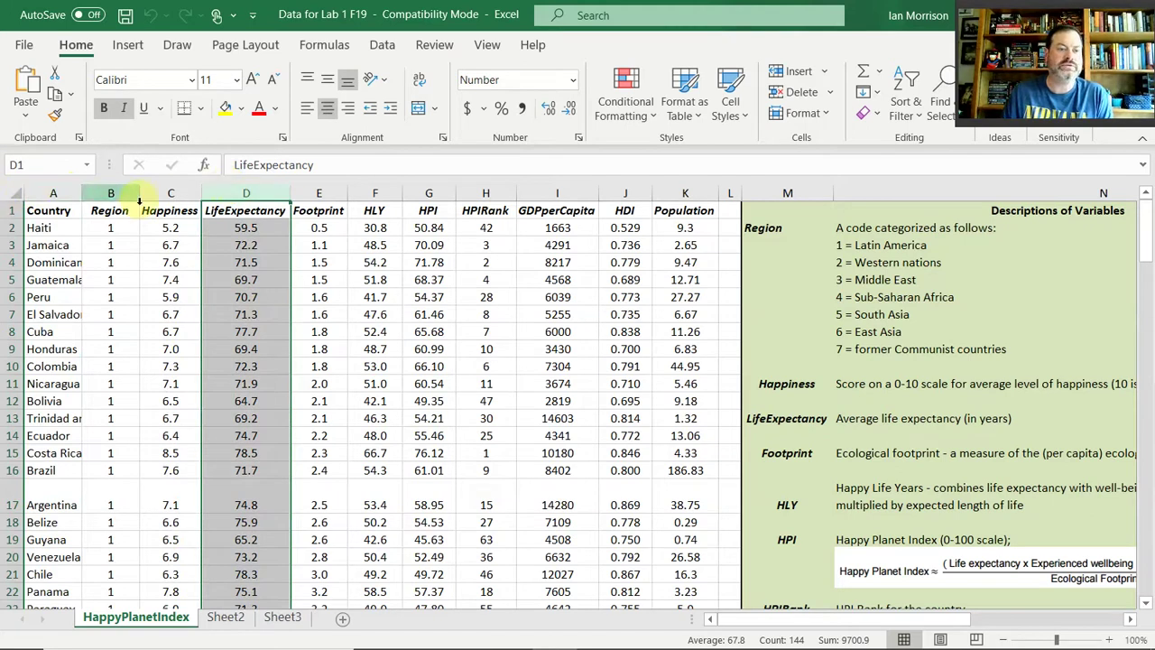
pyautogui.moveTo(125, 186); pyautogui.dragTo(170, 186)
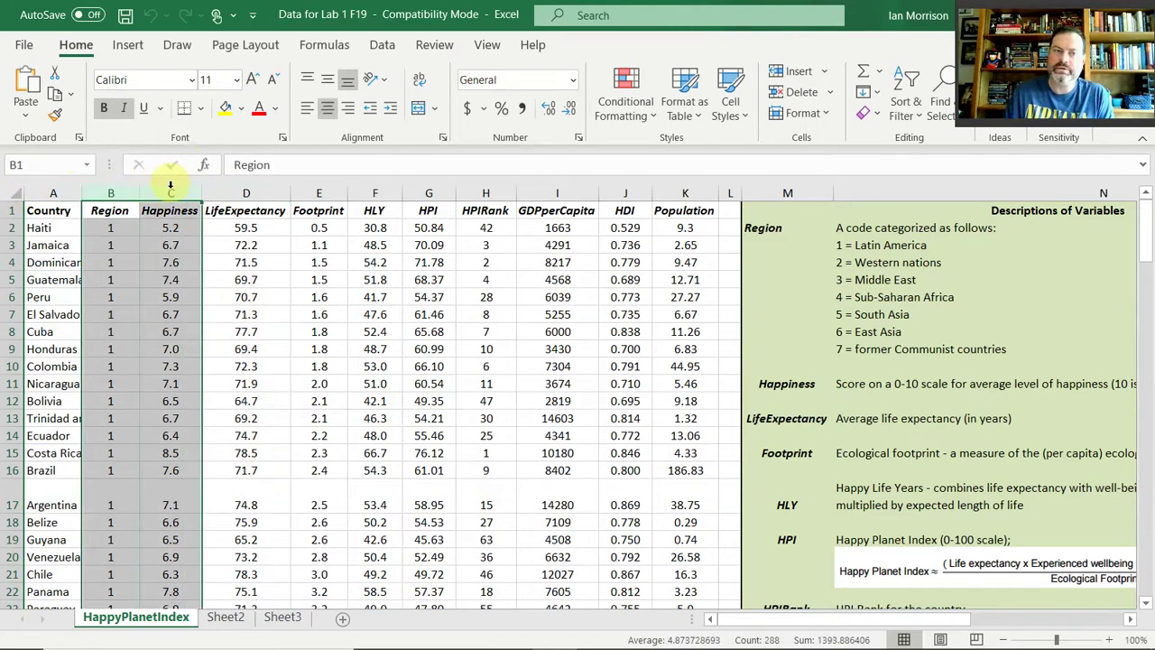
pyautogui.rightClick(152, 197)
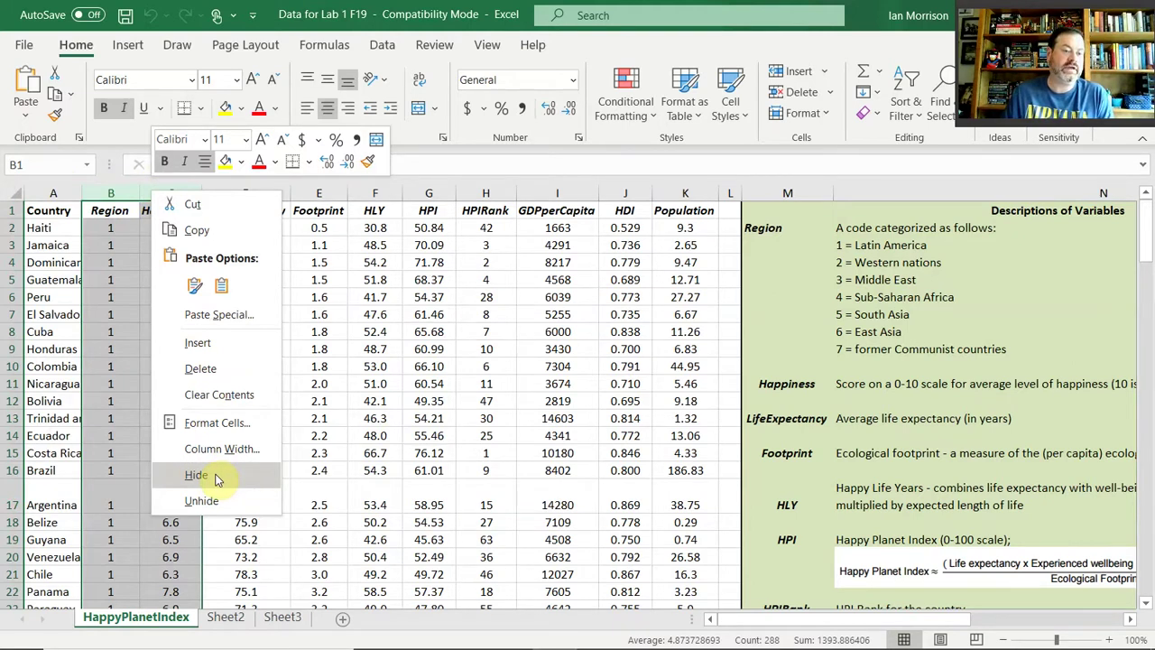
# Step: Hide the Region and Happiness columns (after briefly unhiding them), then select Country through LifeExpectancy
pyautogui.click(214, 477)
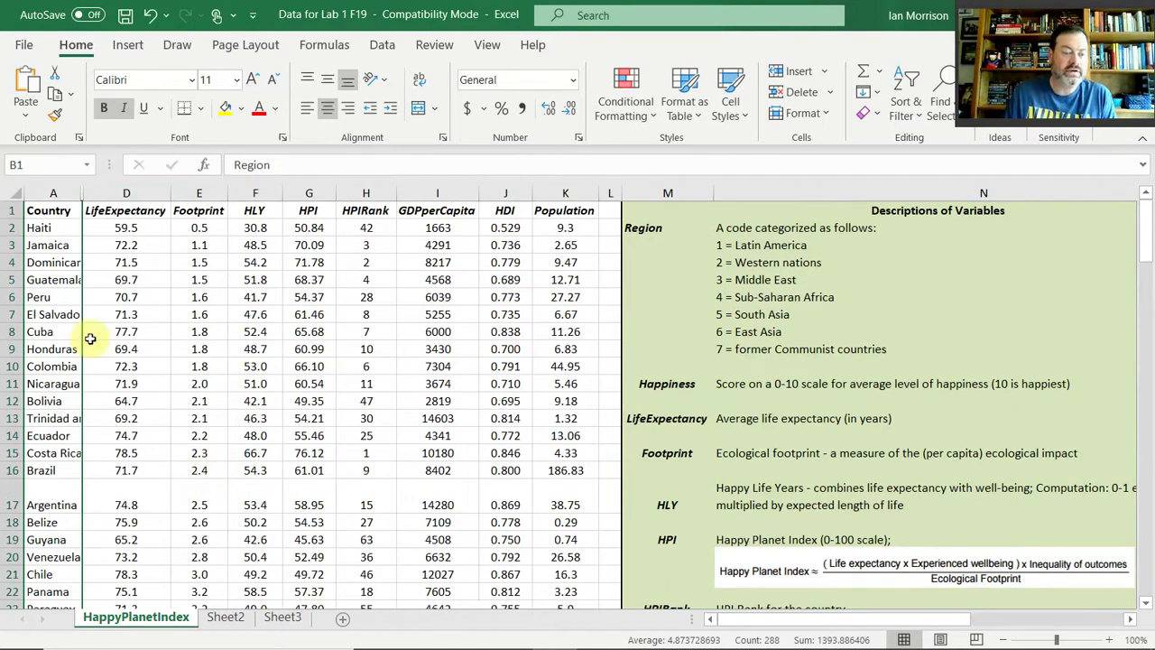
pyautogui.moveTo(111, 191); pyautogui.dragTo(60, 190)
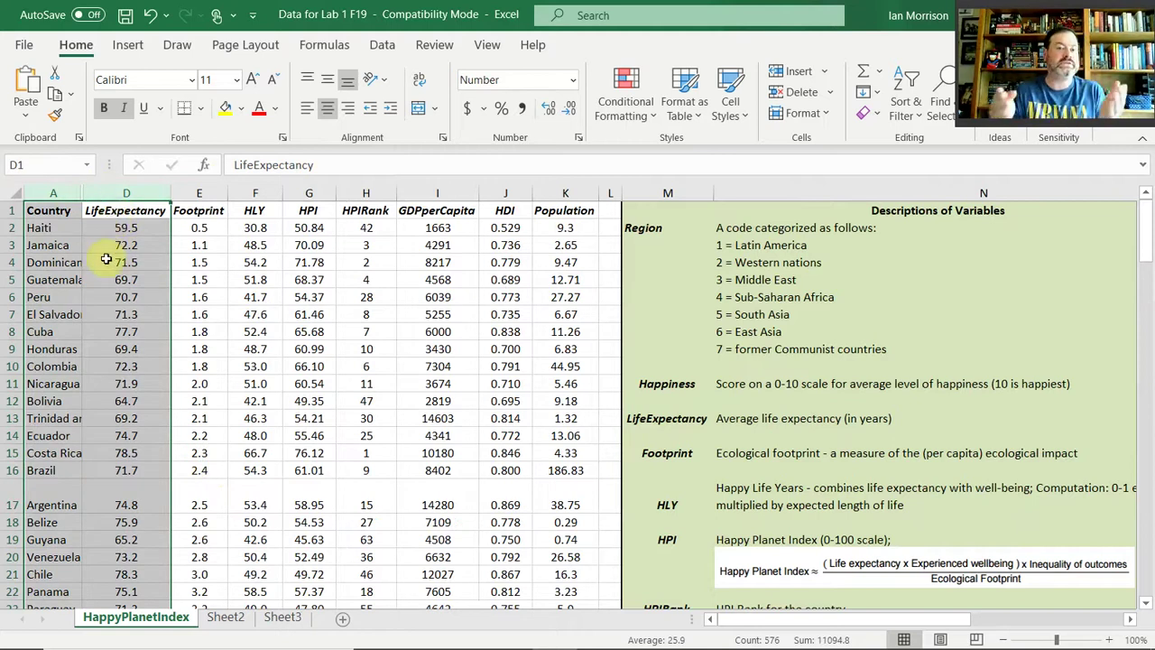
pyautogui.rightClick(98, 193)
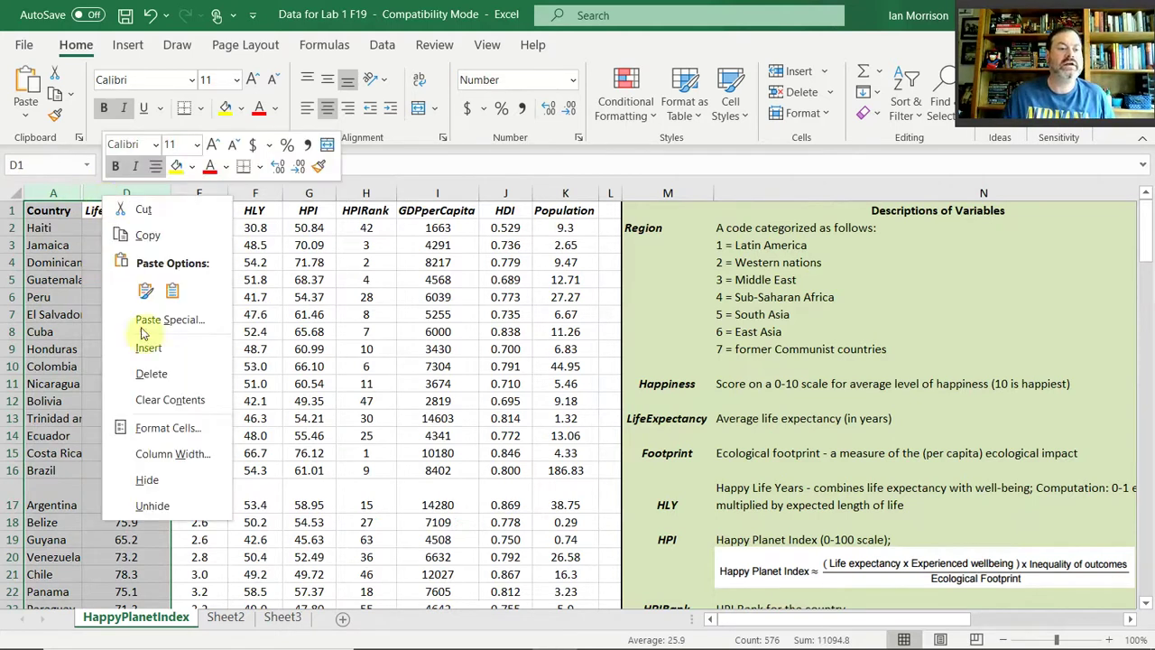
pyautogui.click(178, 506)
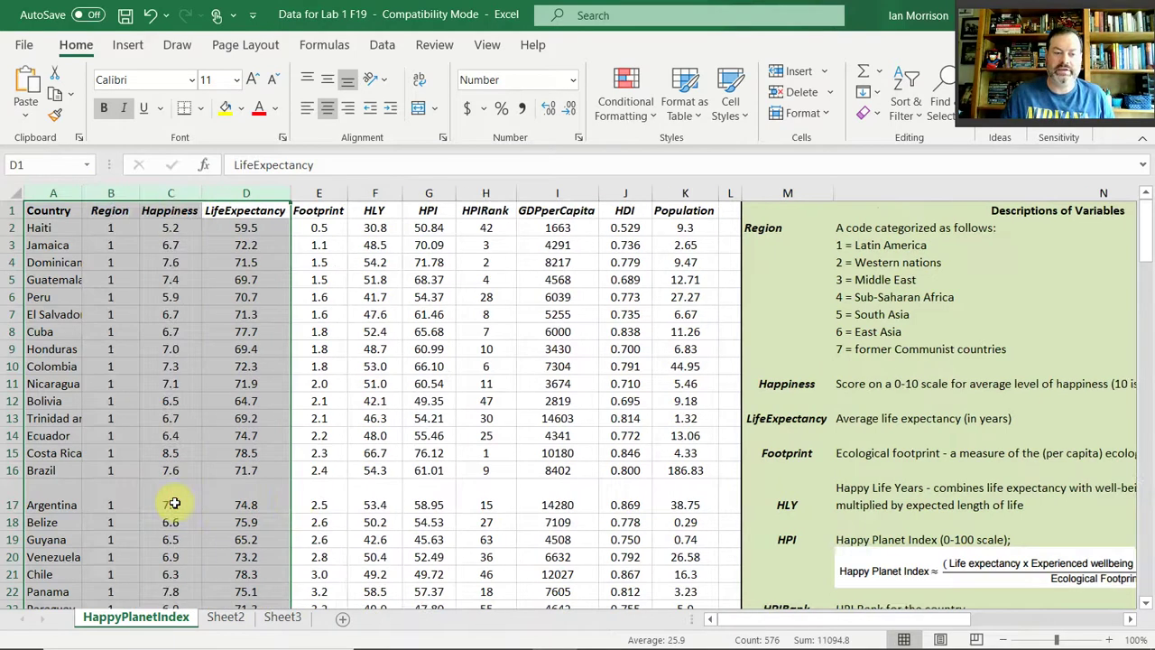
pyautogui.moveTo(164, 192); pyautogui.dragTo(121, 187)
pyautogui.rightClick(121, 187)
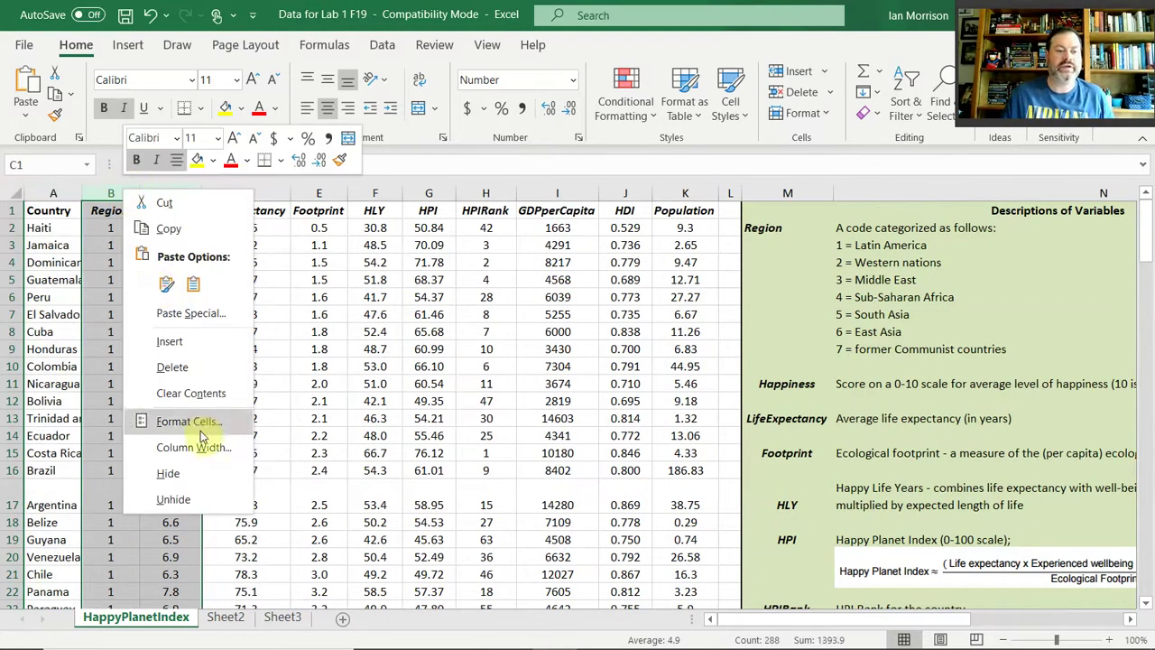
pyautogui.click(163, 470)
pyautogui.moveTo(53, 189); pyautogui.dragTo(90, 185)
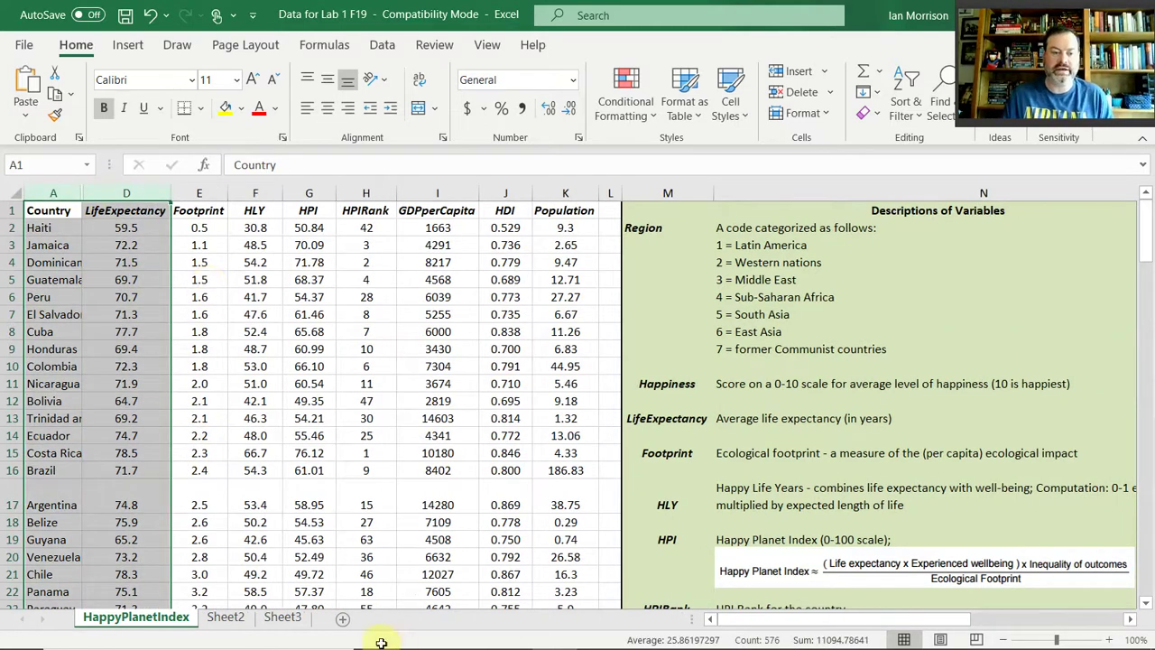
# Step: Open the StatKey site at lock5stat.com in a new Chrome window from the 'sta' suggestion
pyautogui.moveTo(397, 644)
pyautogui.click(465, 634)
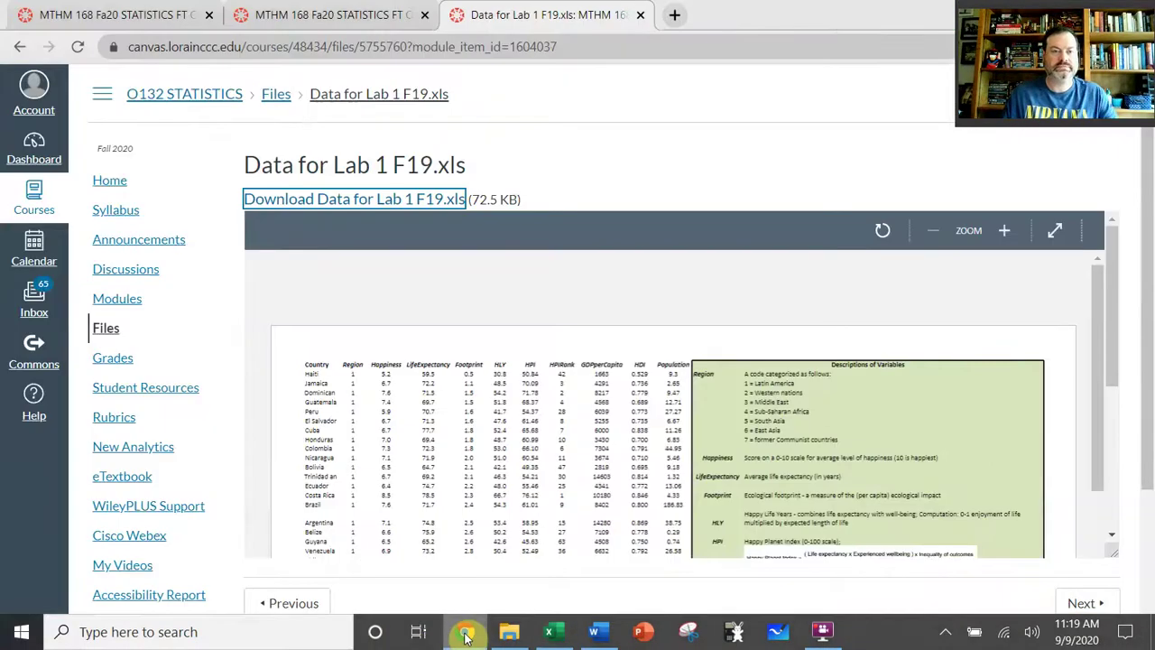
pyautogui.press('Return')
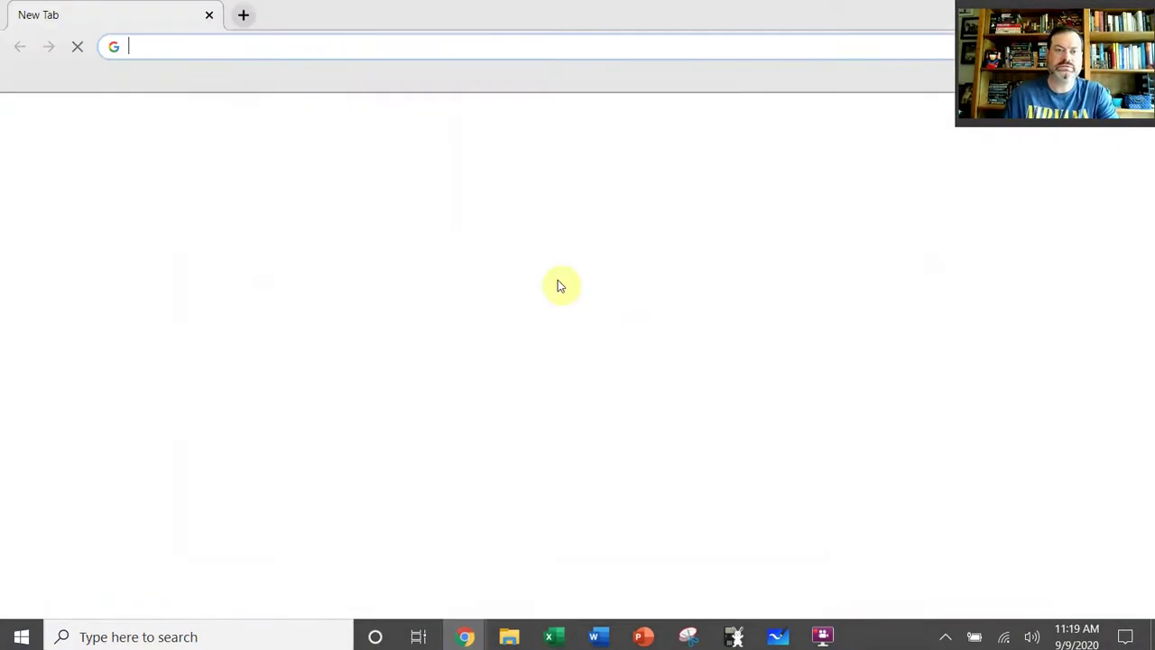
pyautogui.write('sta')
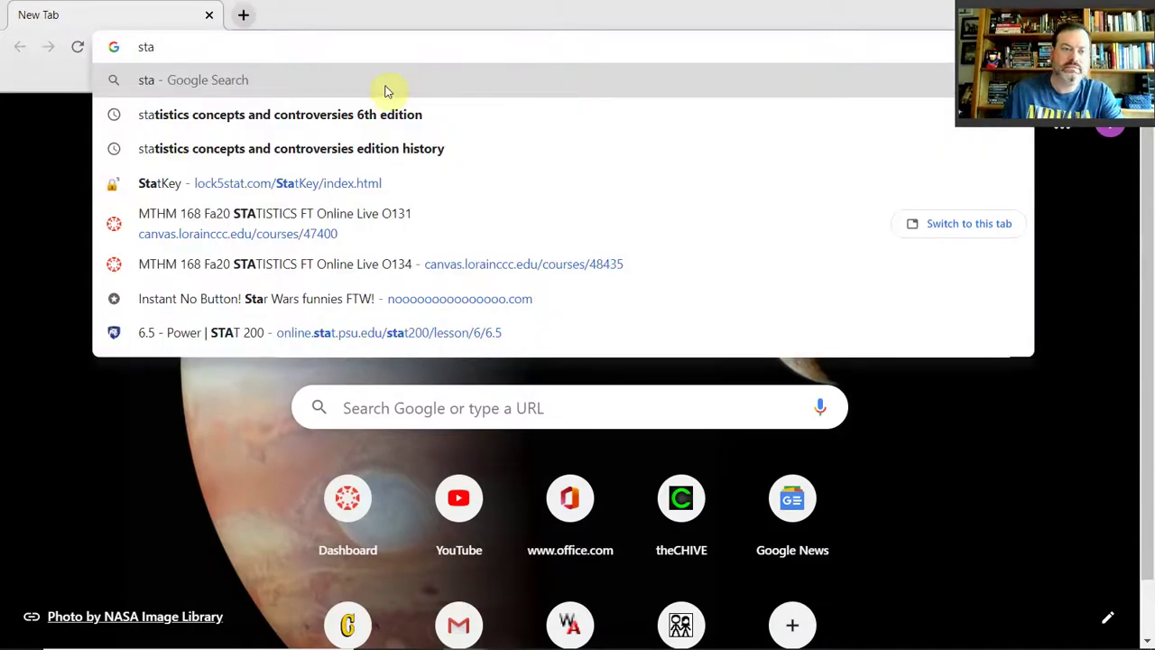
pyautogui.click(378, 183)
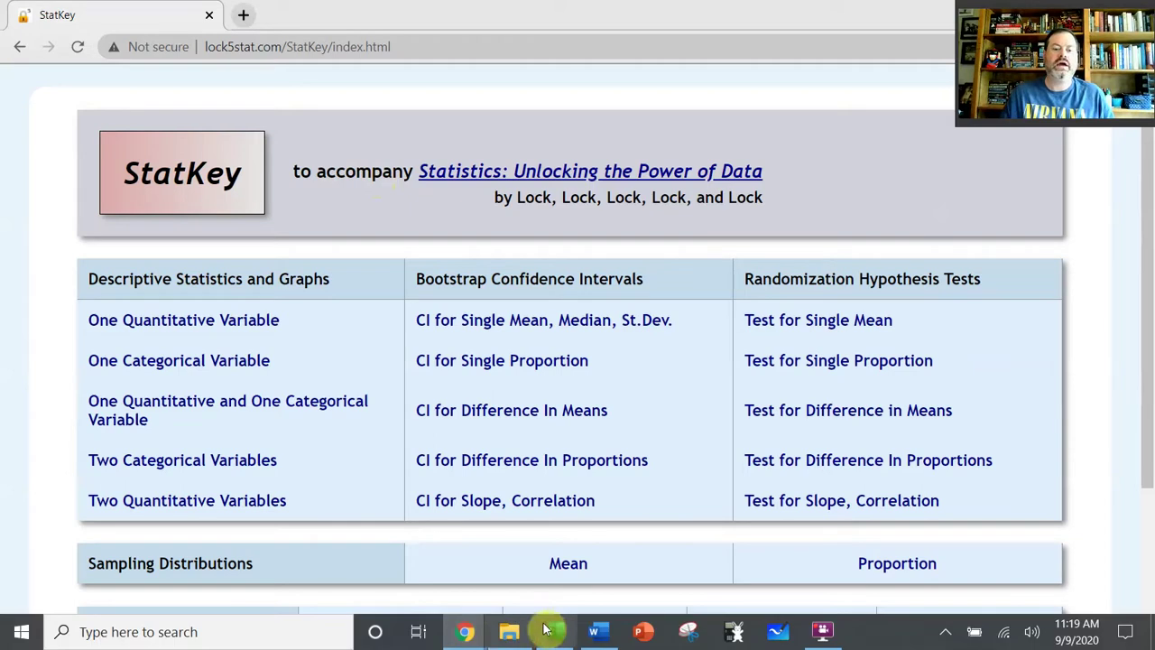
# Step: Copy the visible Country and LifeExpectancy columns (A through D) in Excel
pyautogui.click(552, 632)
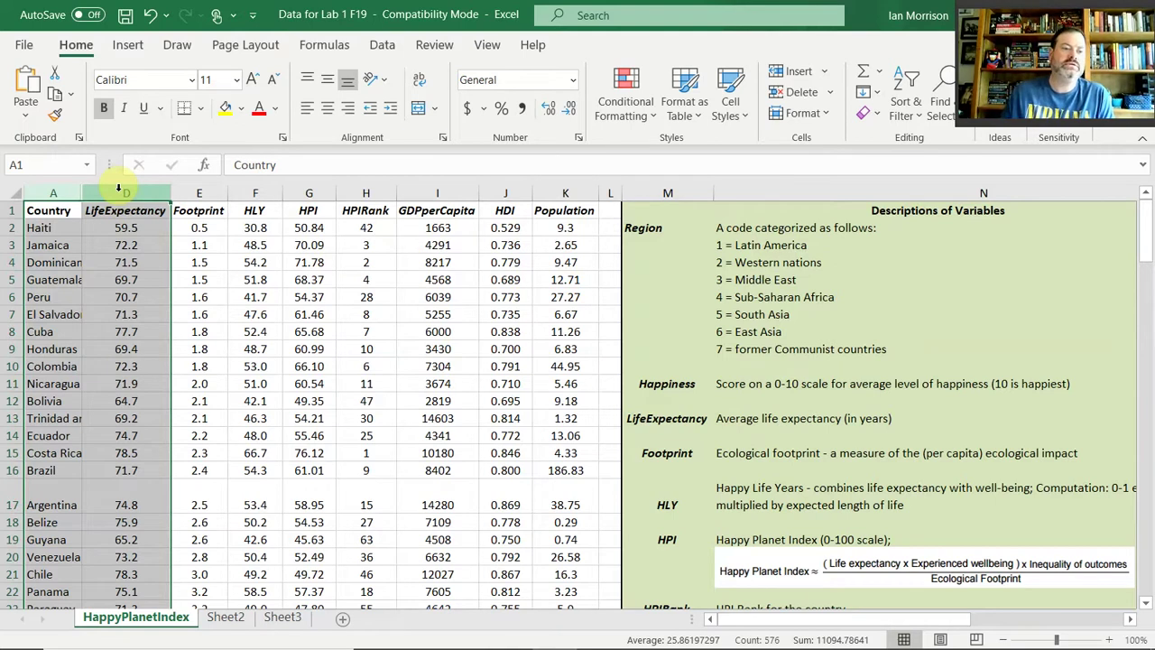
pyautogui.click(46, 190)
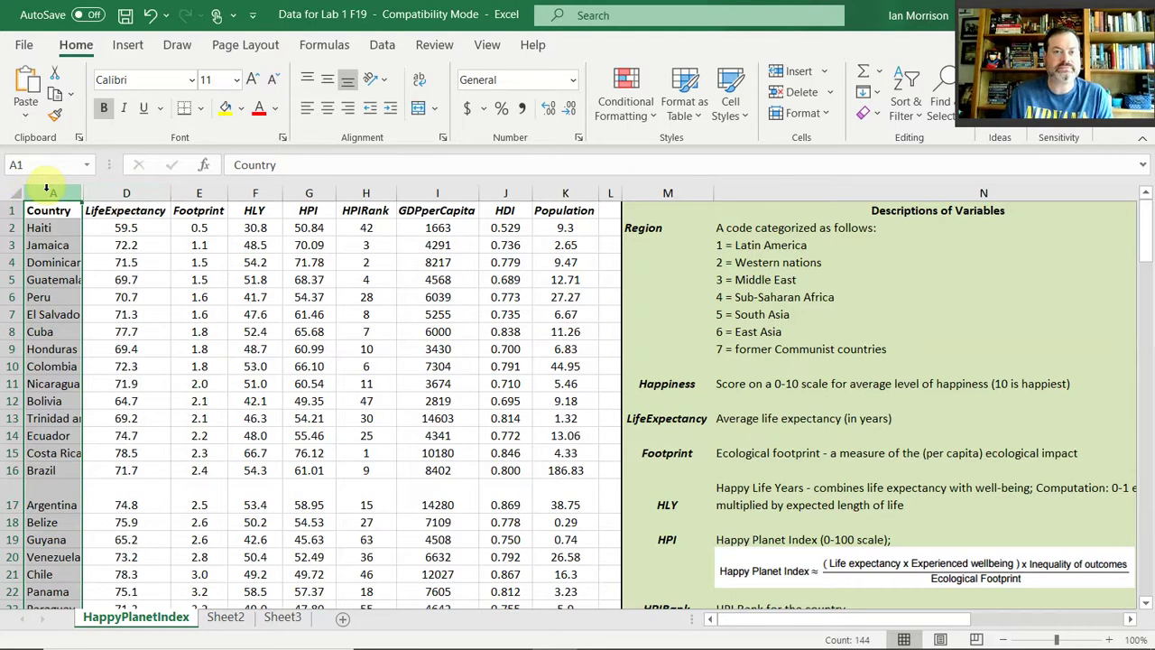
pyautogui.click(123, 185)
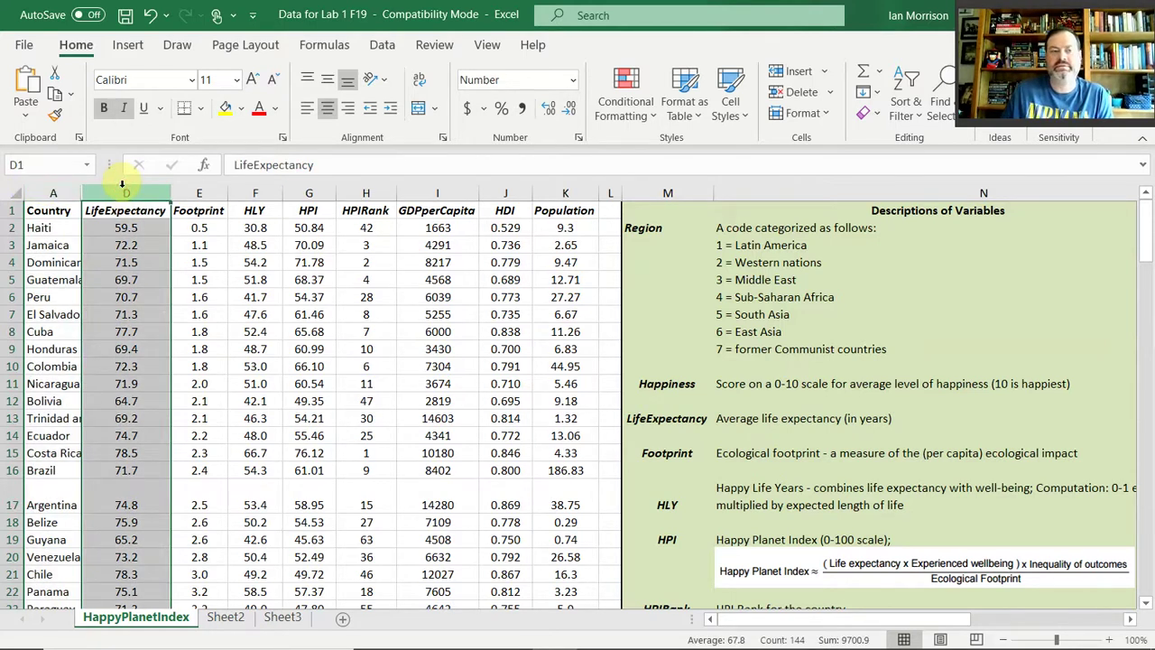
pyautogui.click(54, 190)
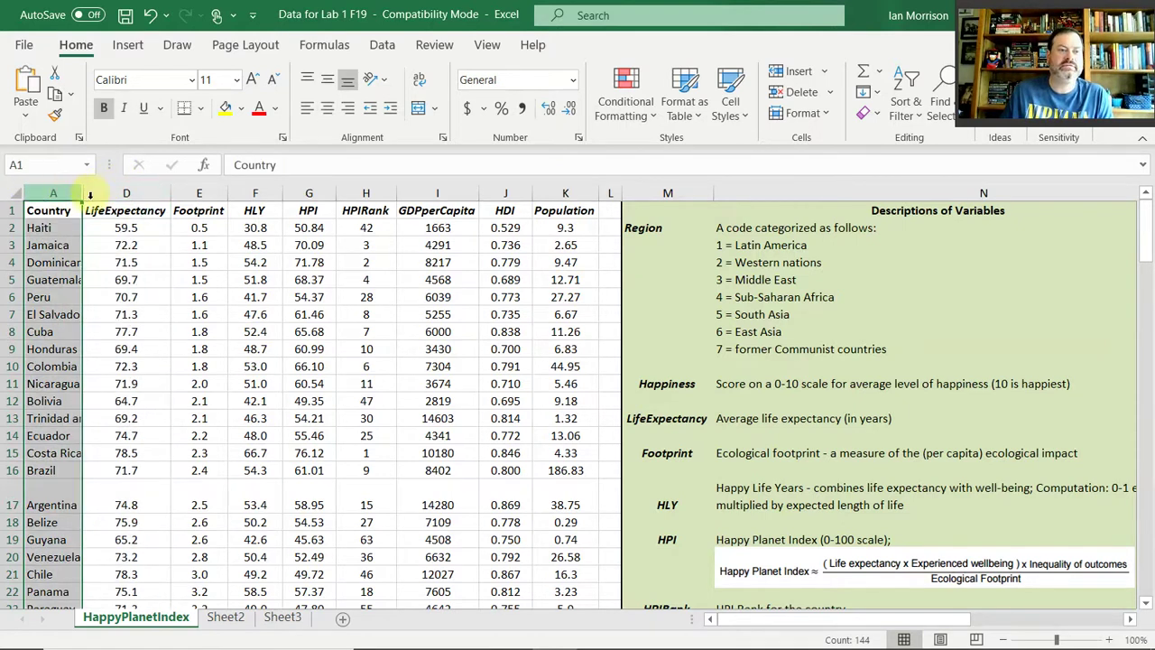
pyautogui.moveTo(103, 189); pyautogui.dragTo(78, 192)
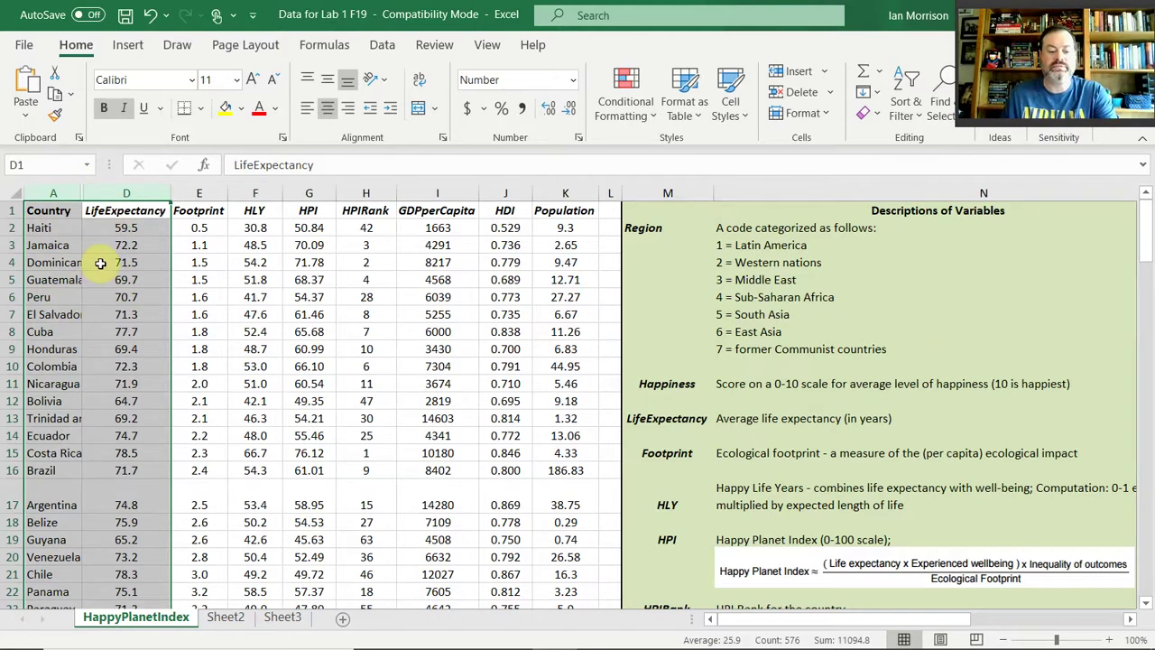
pyautogui.hotkey('ctrl', 'c')
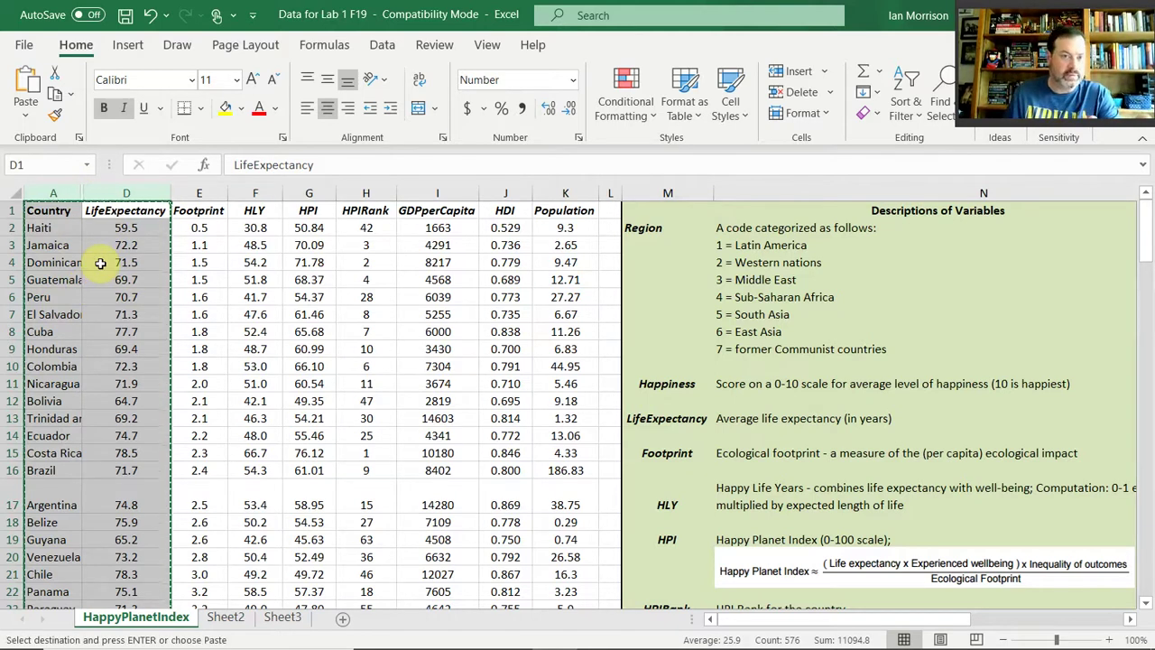
pyautogui.moveTo(625, 644)
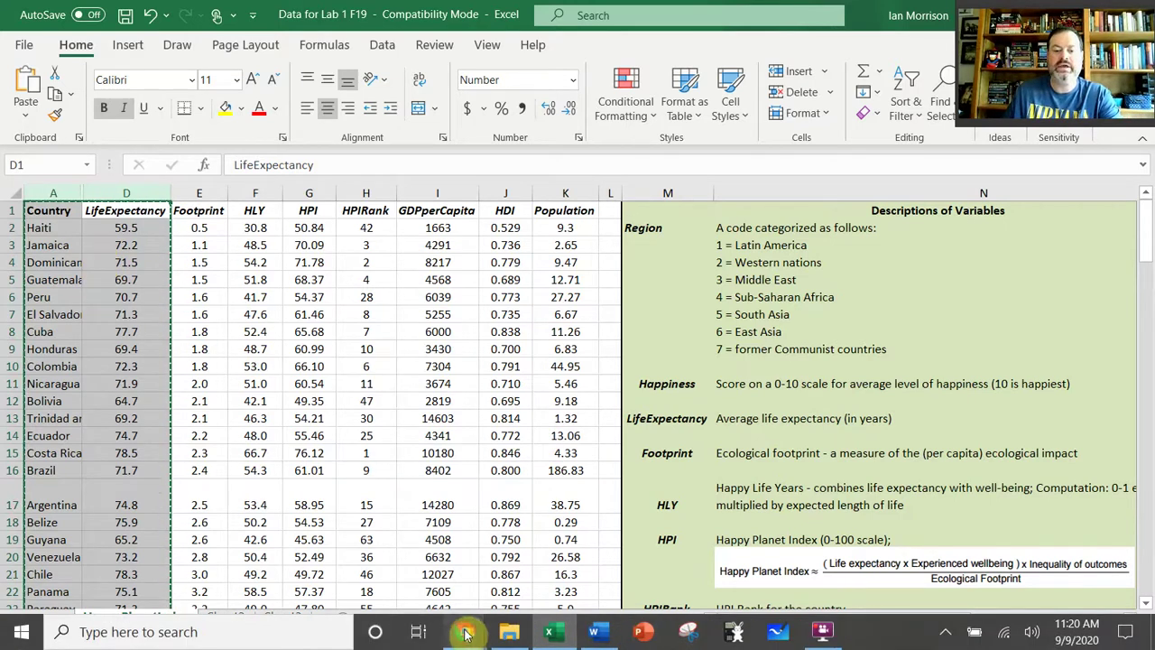
# Step: Open StatKey's One Quantitative Variable page and clear the Mammal Longevity values from Edit Data
pyautogui.moveTo(465, 634)
pyautogui.click(510, 577)
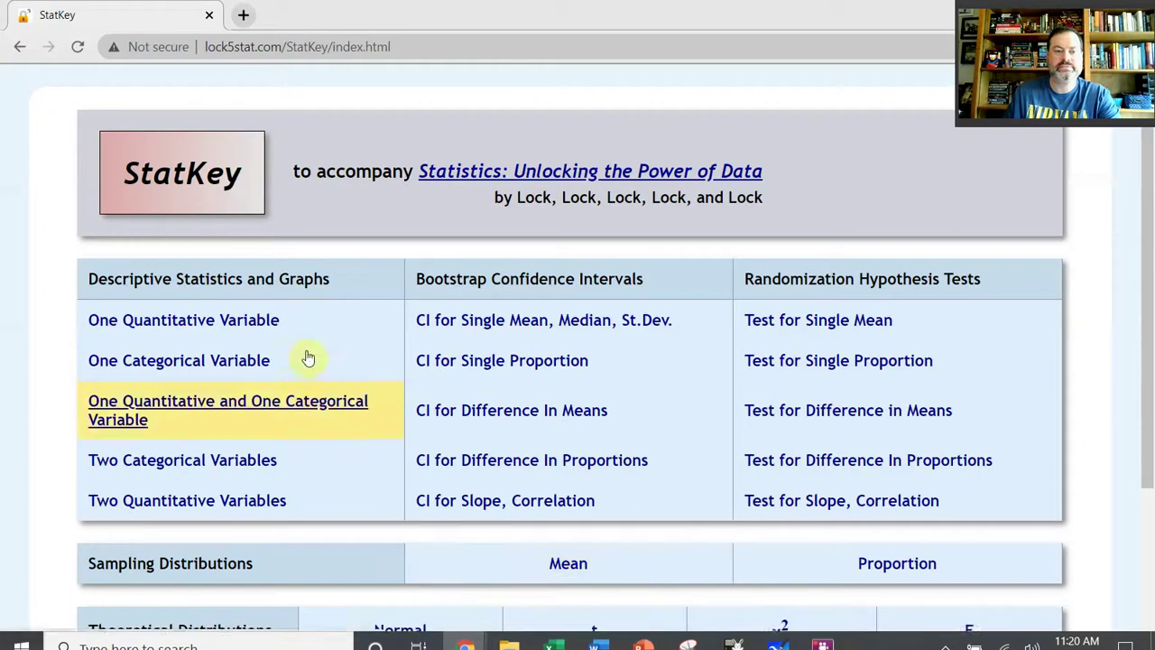
pyautogui.click(257, 324)
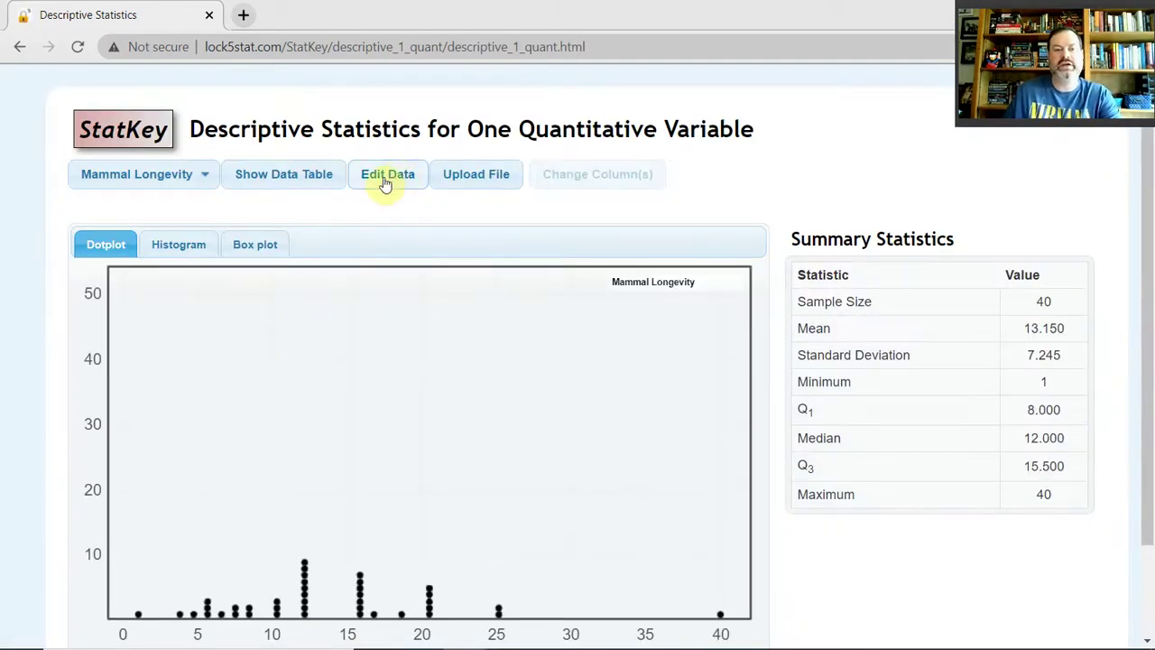
pyautogui.click(386, 179)
pyautogui.hotkey('ctrl', 'a')
pyautogui.press('Delete')
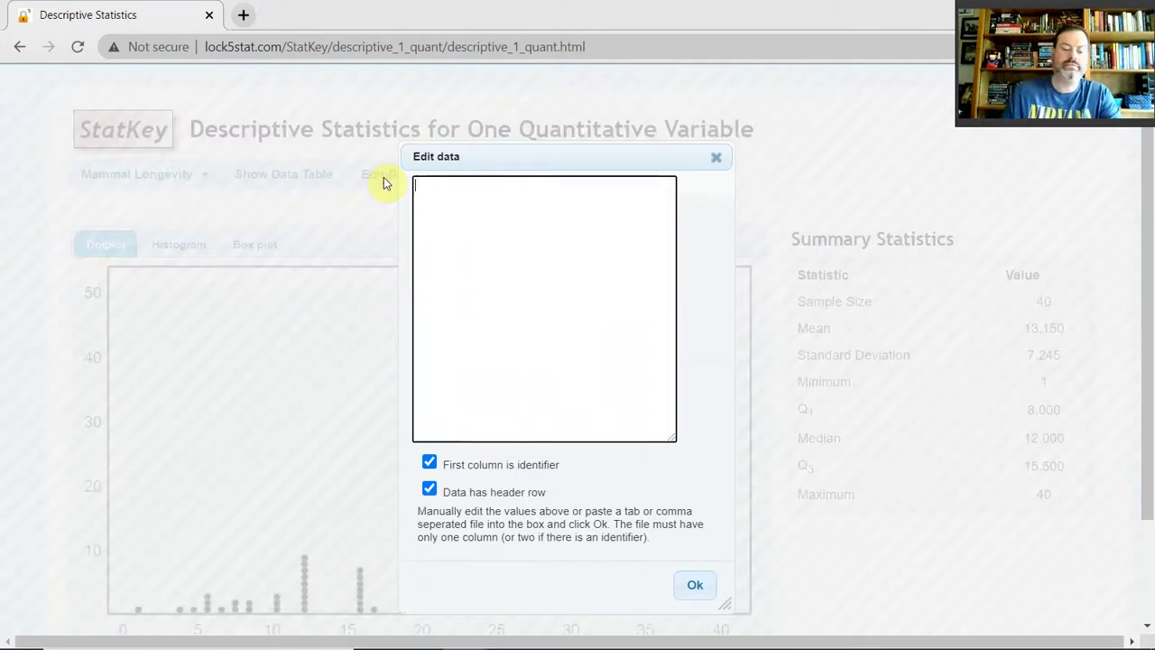
# Step: Paste the Country and LifeExpectancy data and delete the blank line after Estonia 71.2
pyautogui.hotkey('ctrl', 'v')
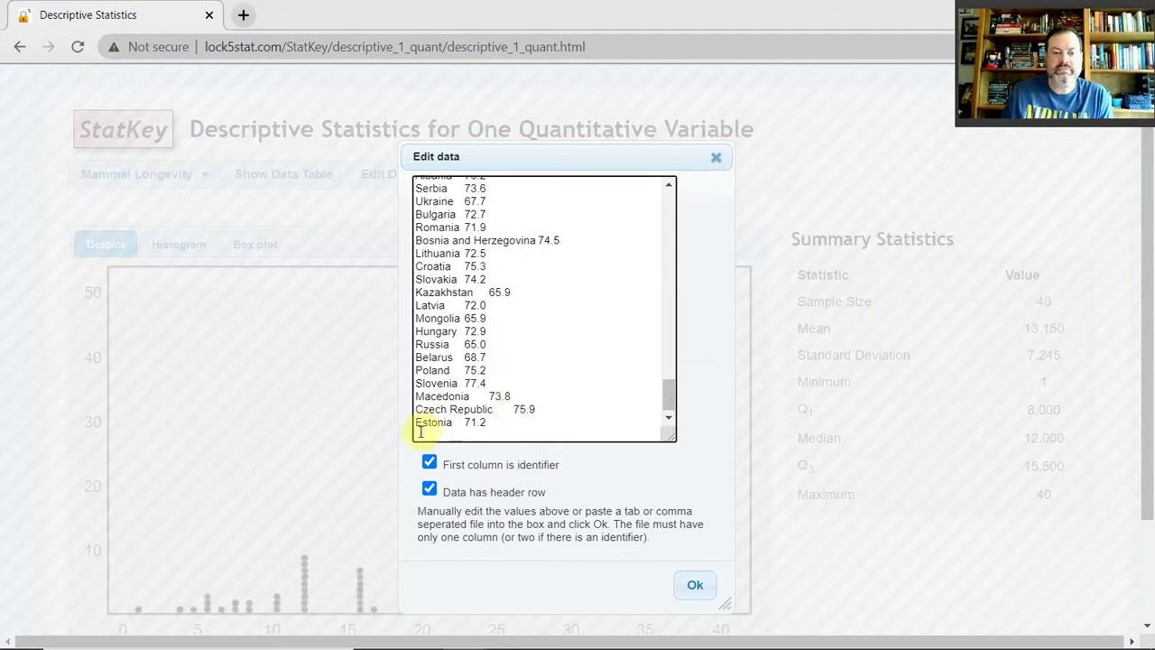
pyautogui.click(489, 433)
pyautogui.press('BackSpace')
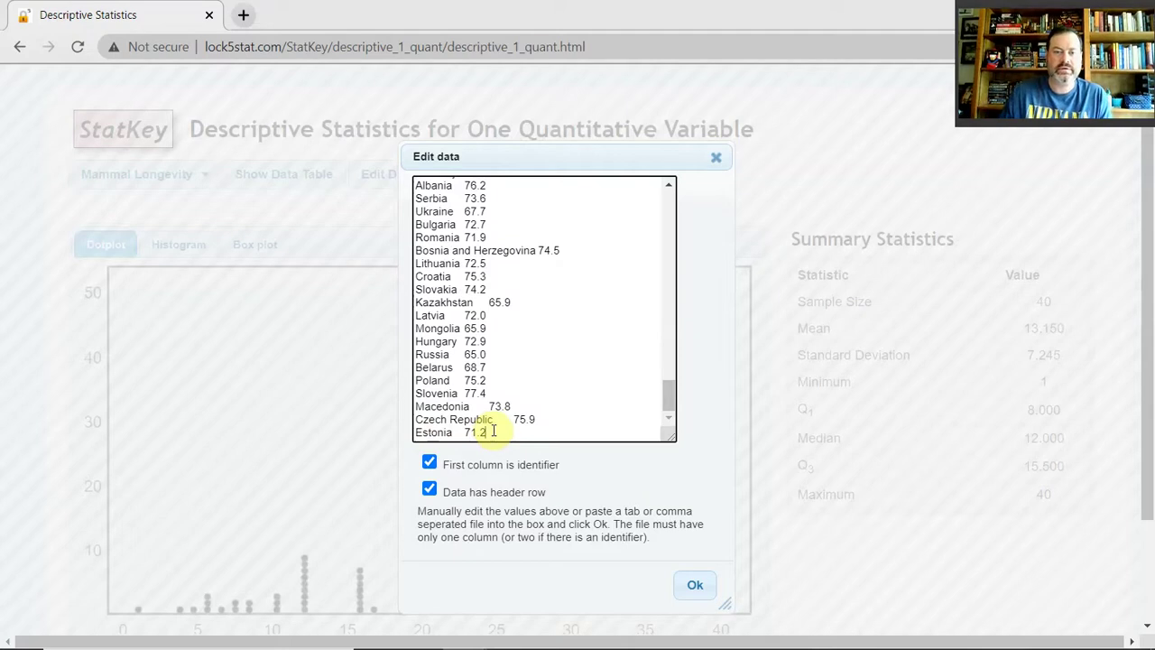
# Step: Load the pasted data as a 143-country custom dataset, then reopen the Edit Data box
pyautogui.click(695, 582)
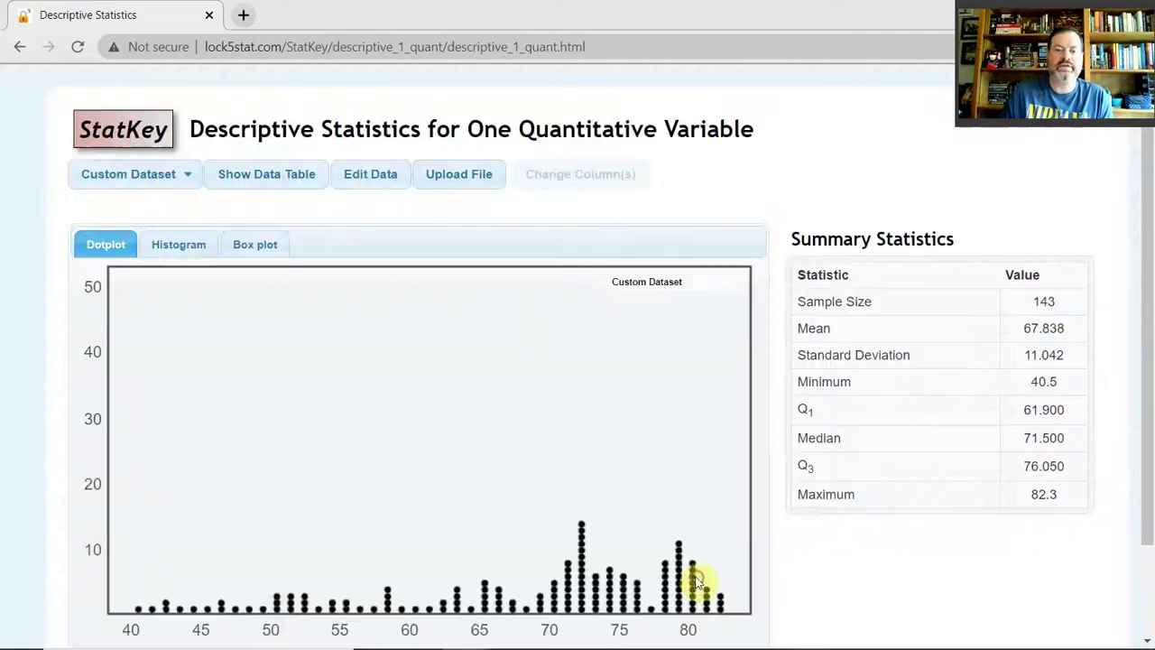
pyautogui.scroll(-1, 1047, 225)
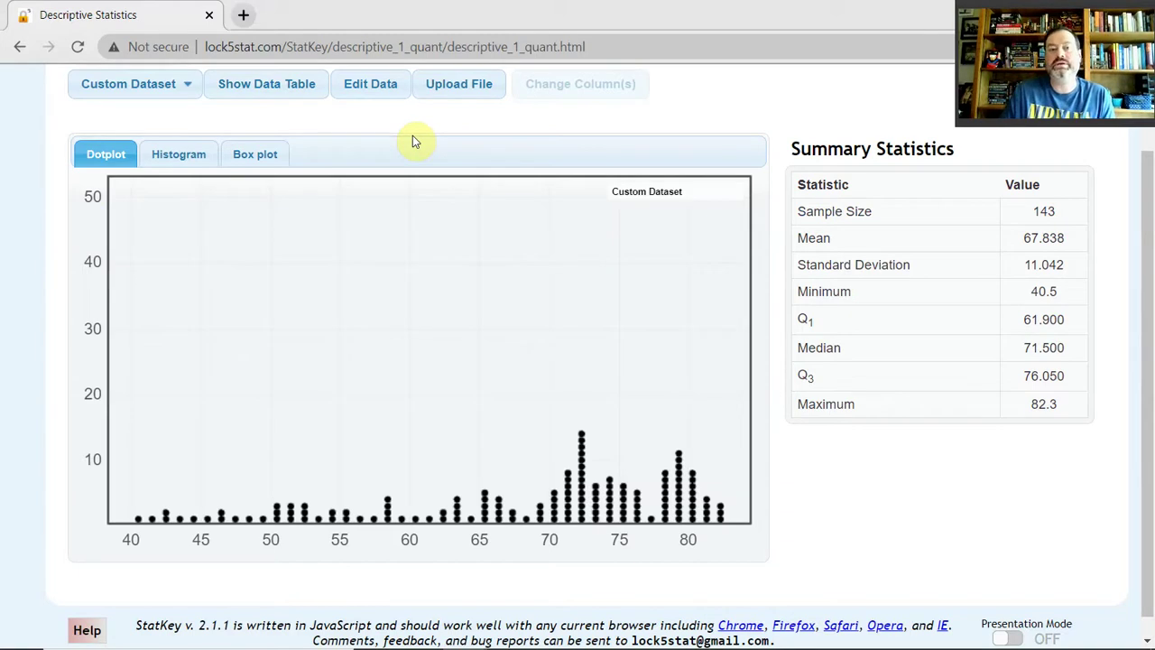
pyautogui.click(378, 94)
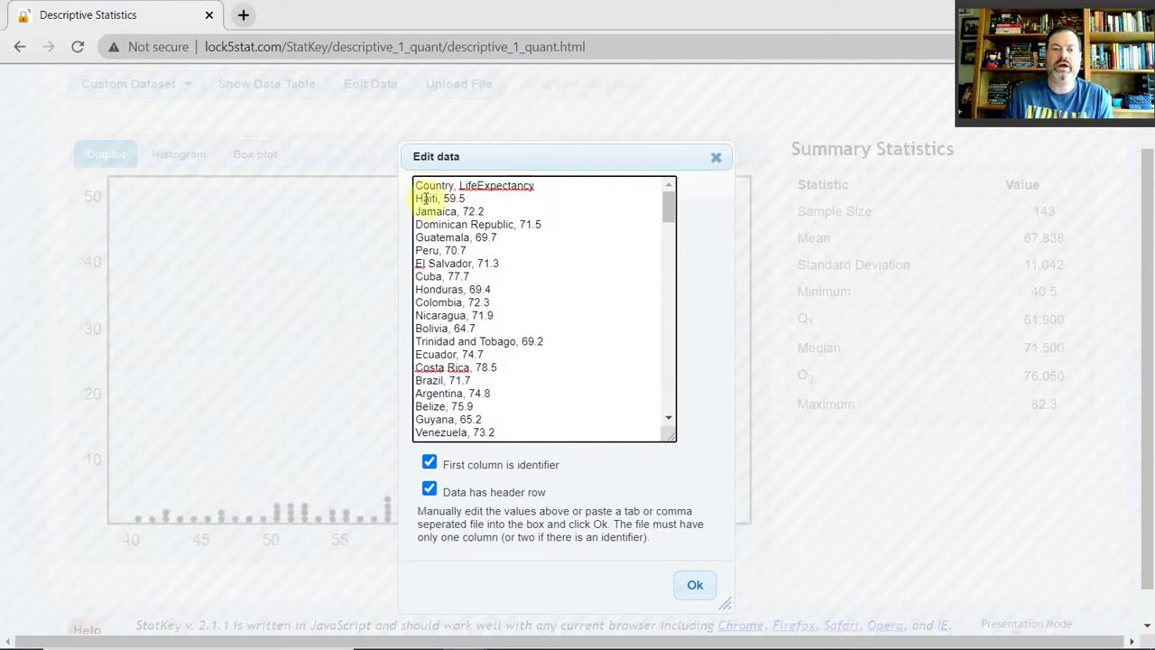
# Step: Check the 'Country, LifeExpectancy' header line and close the data box unchanged
pyautogui.moveTo(413, 184); pyautogui.dragTo(544, 186)
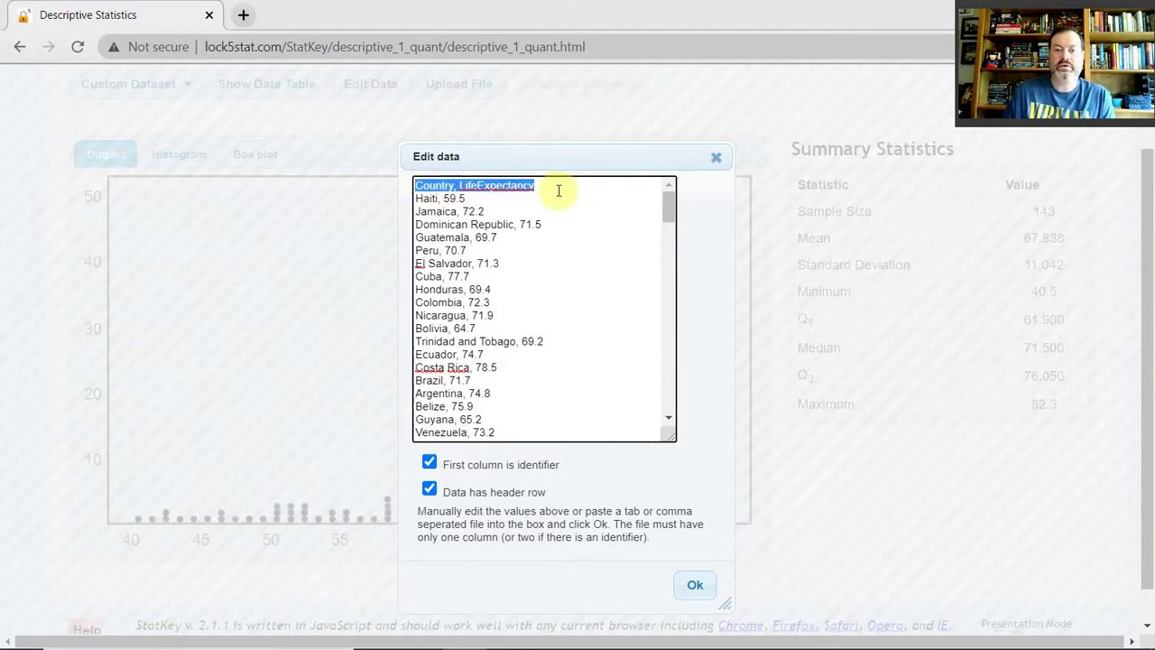
pyautogui.click(719, 172)
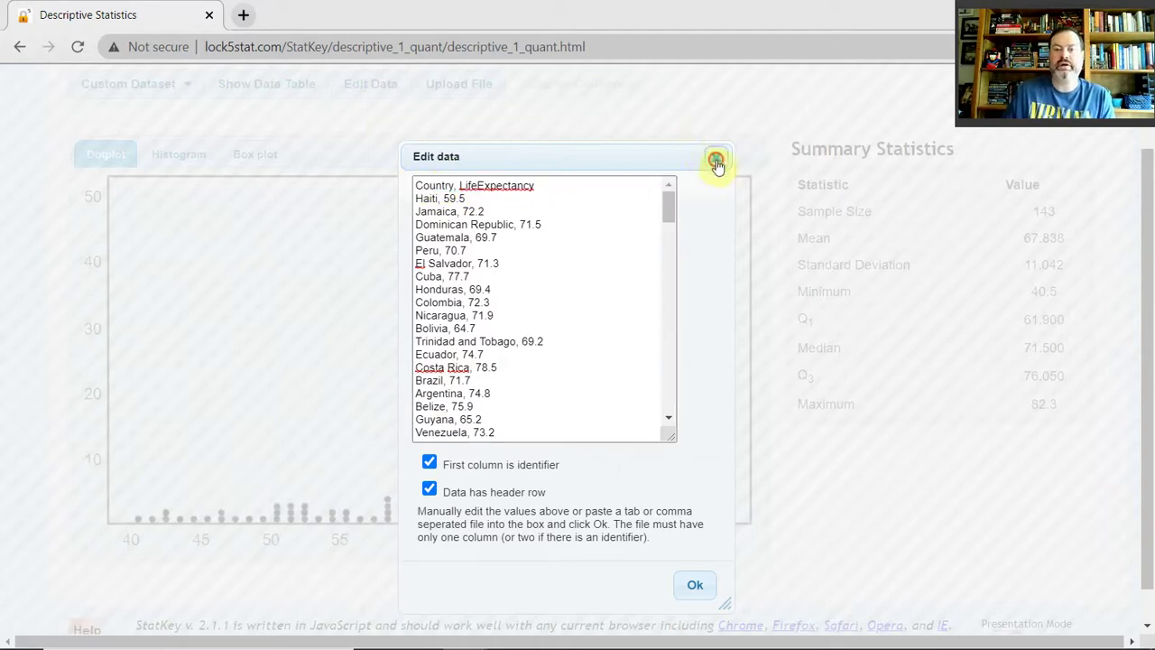
pyautogui.click(716, 162)
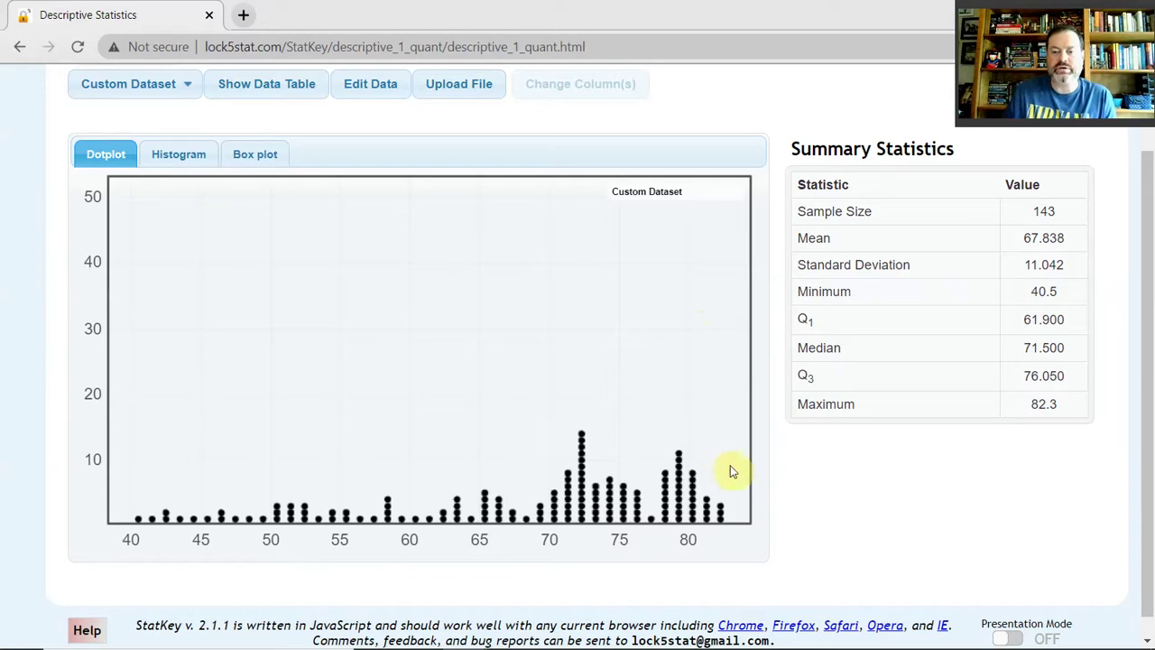
pyautogui.moveTo(722, 509)
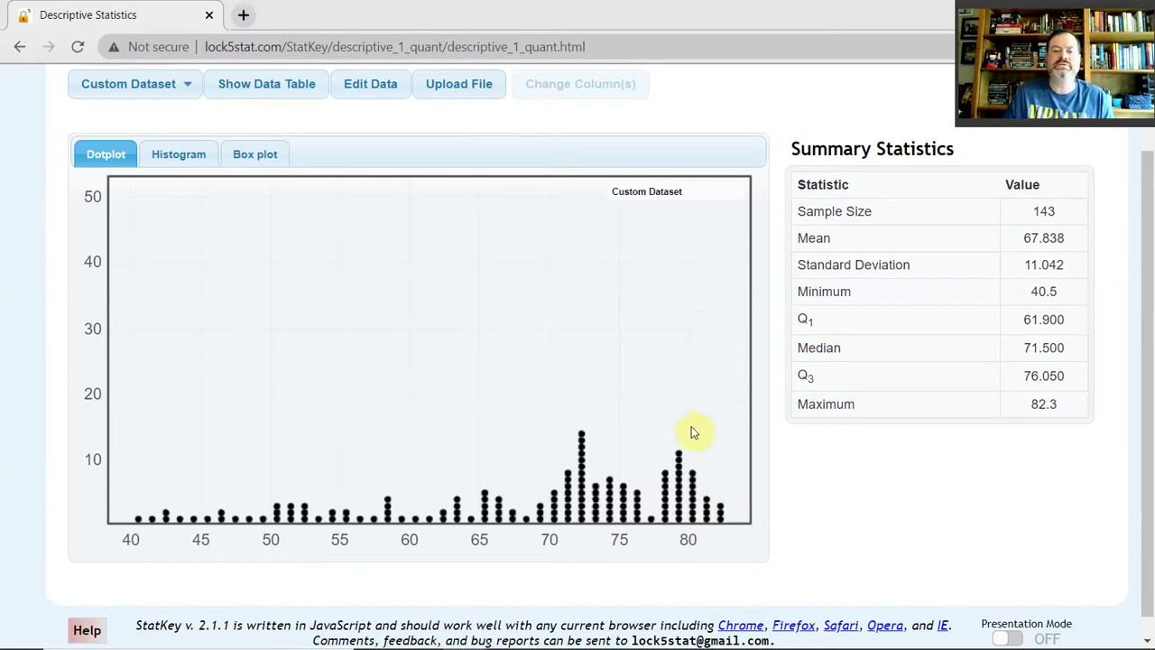
pyautogui.moveTo(665, 514)
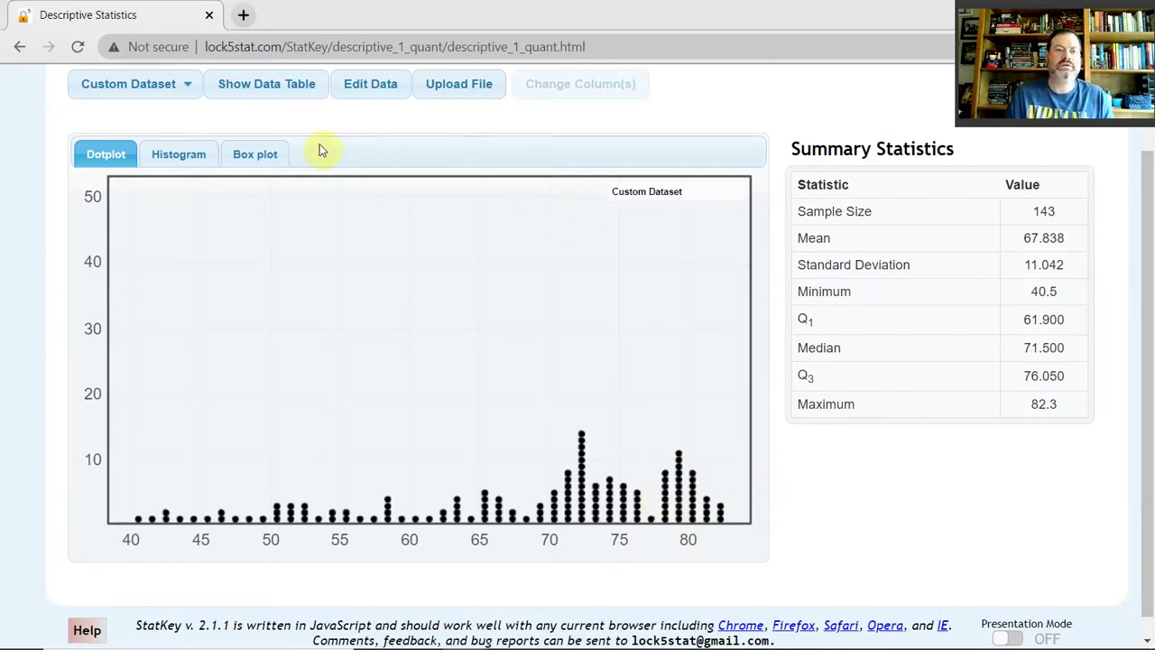
# Step: Display the 143 life expectancies as a box plot (median 71.5, box 61.9–76.05)
pyautogui.click(257, 151)
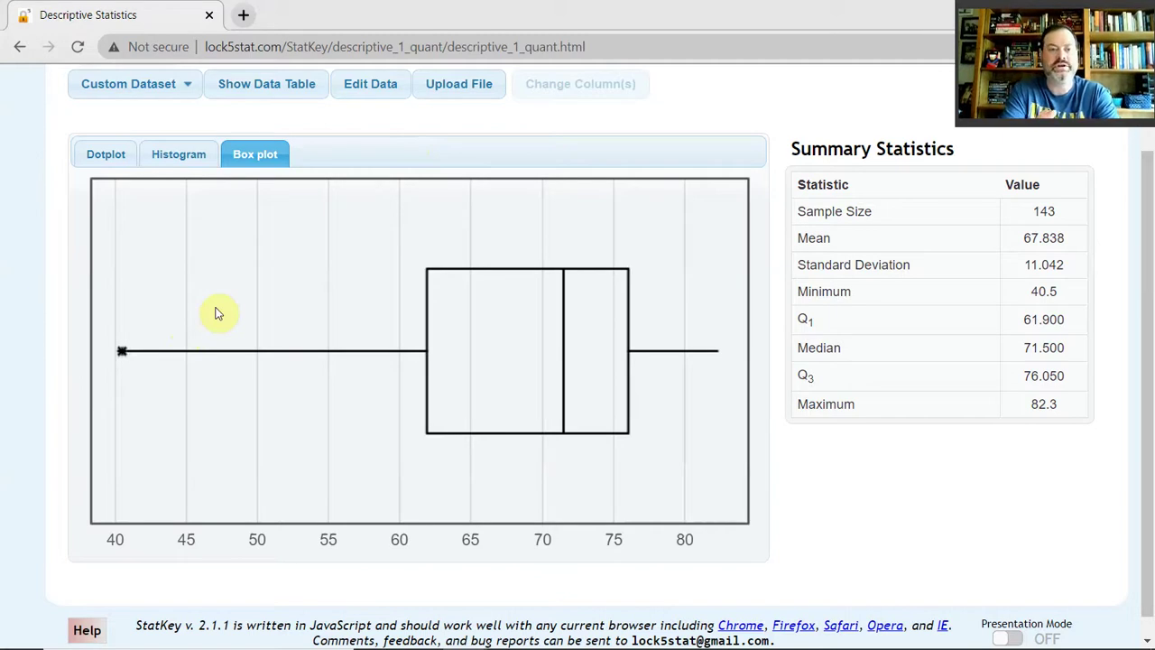
pyautogui.moveTo(762, 646)
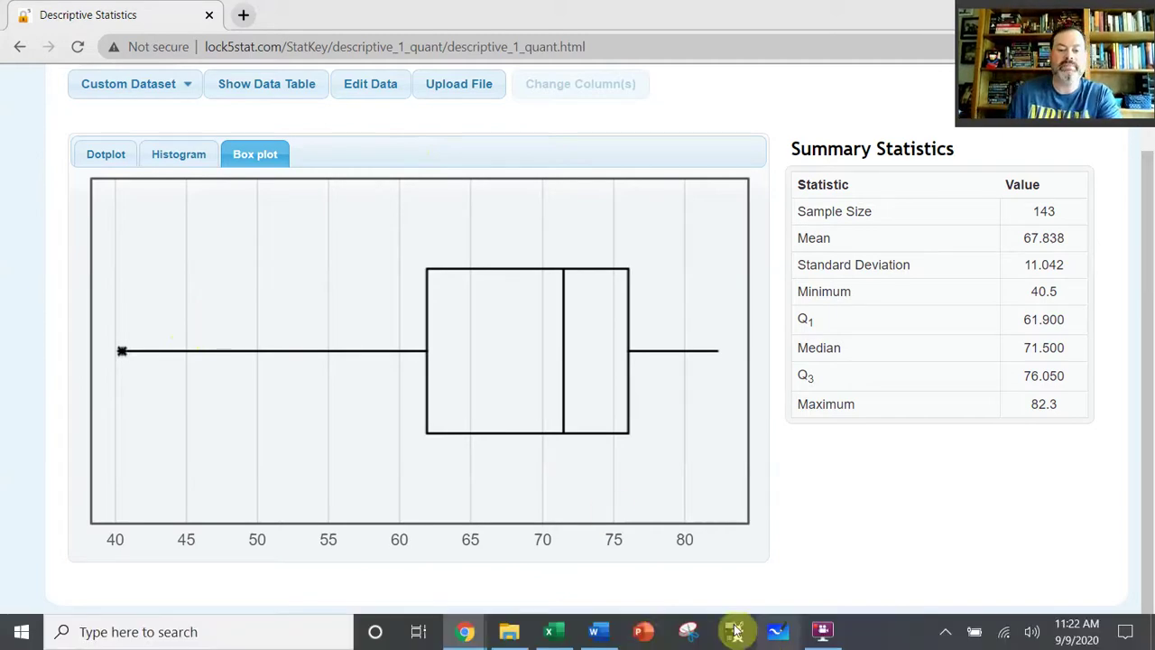
pyautogui.click(582, 636)
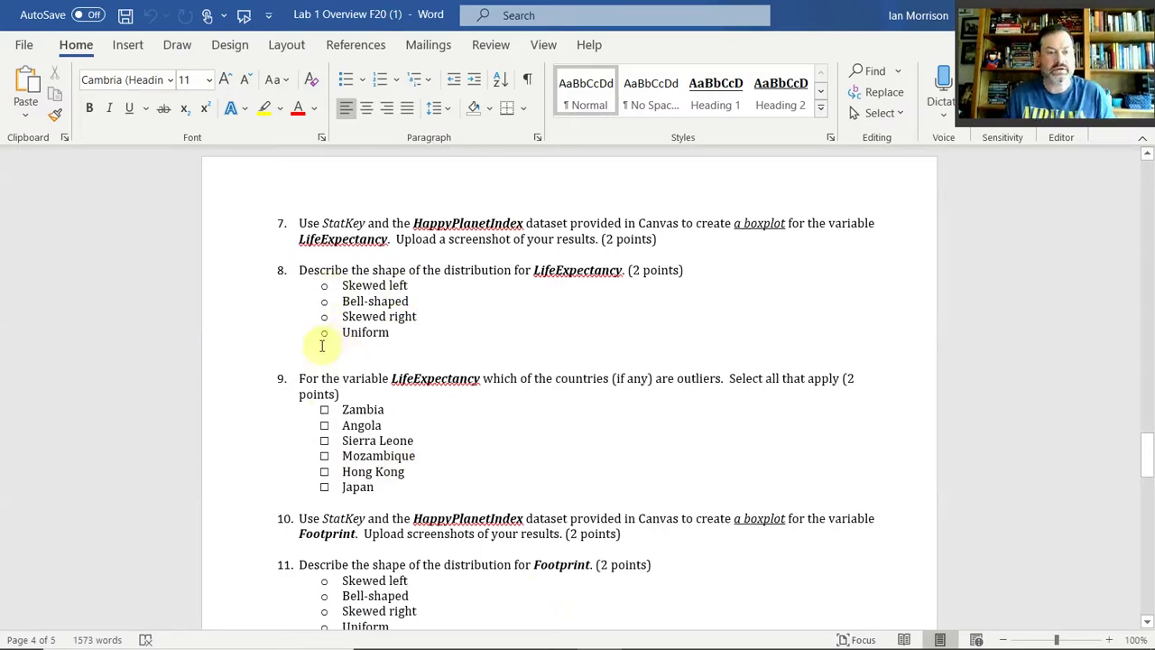
pyautogui.scroll(-5, 671, 388)
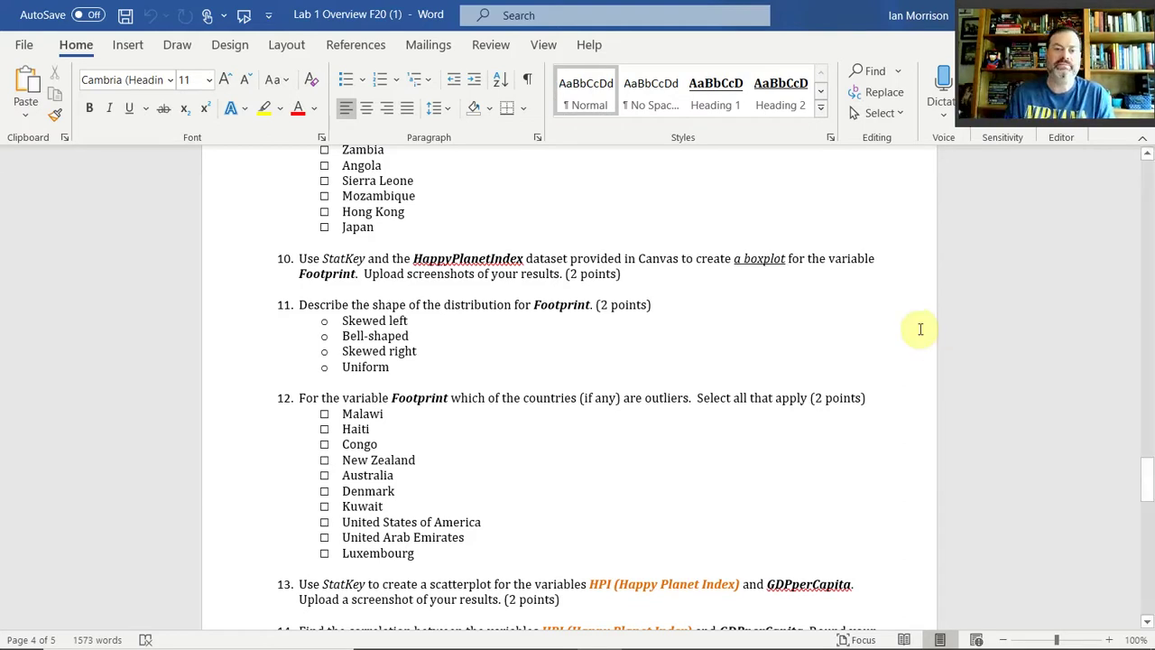
pyautogui.moveTo(286, 273); pyautogui.dragTo(359, 273)
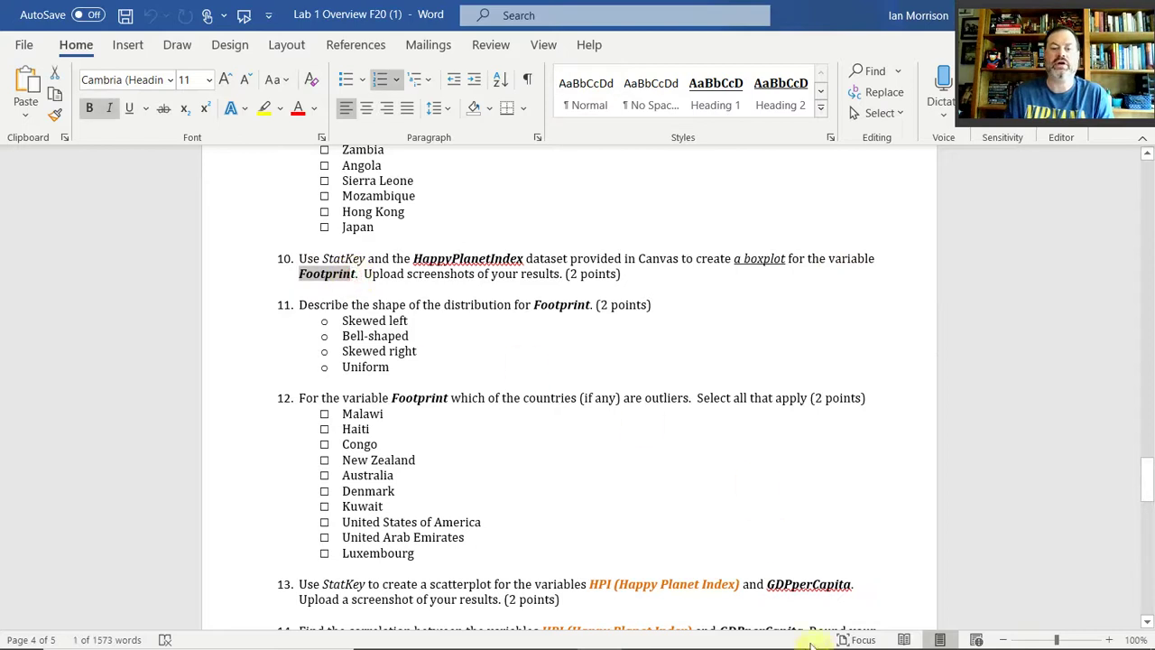
pyautogui.moveTo(605, 642)
pyautogui.click(592, 637)
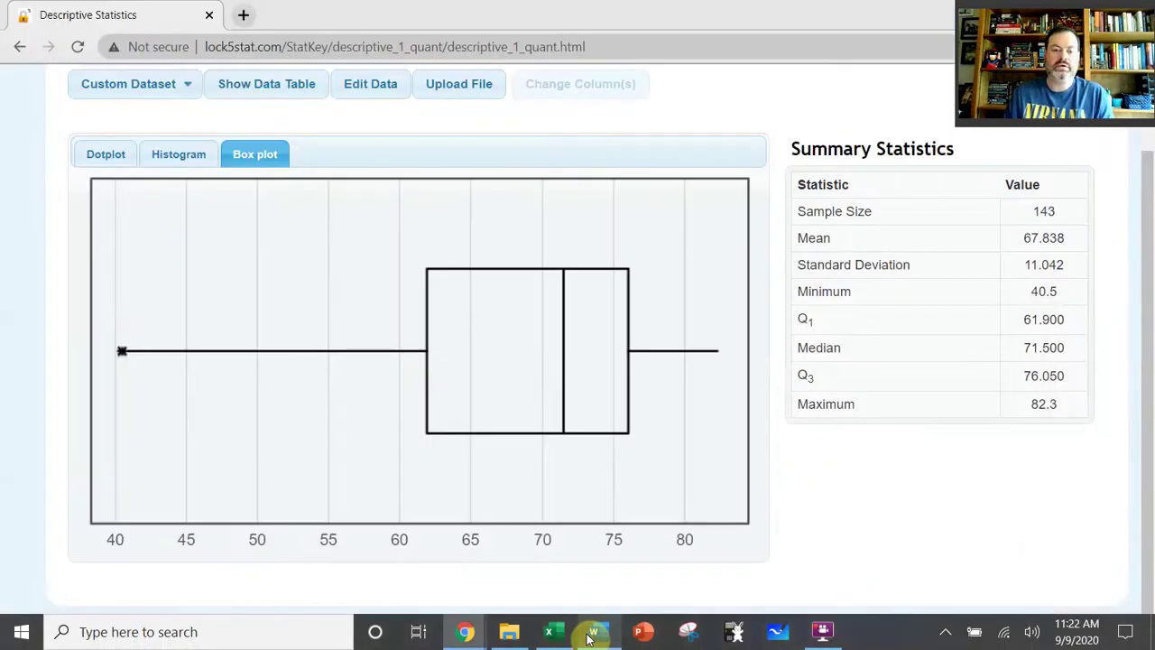
# Step: Hide LifeExpectancy column D so Footprint sits beside Country, then select both columns
pyautogui.click(549, 631)
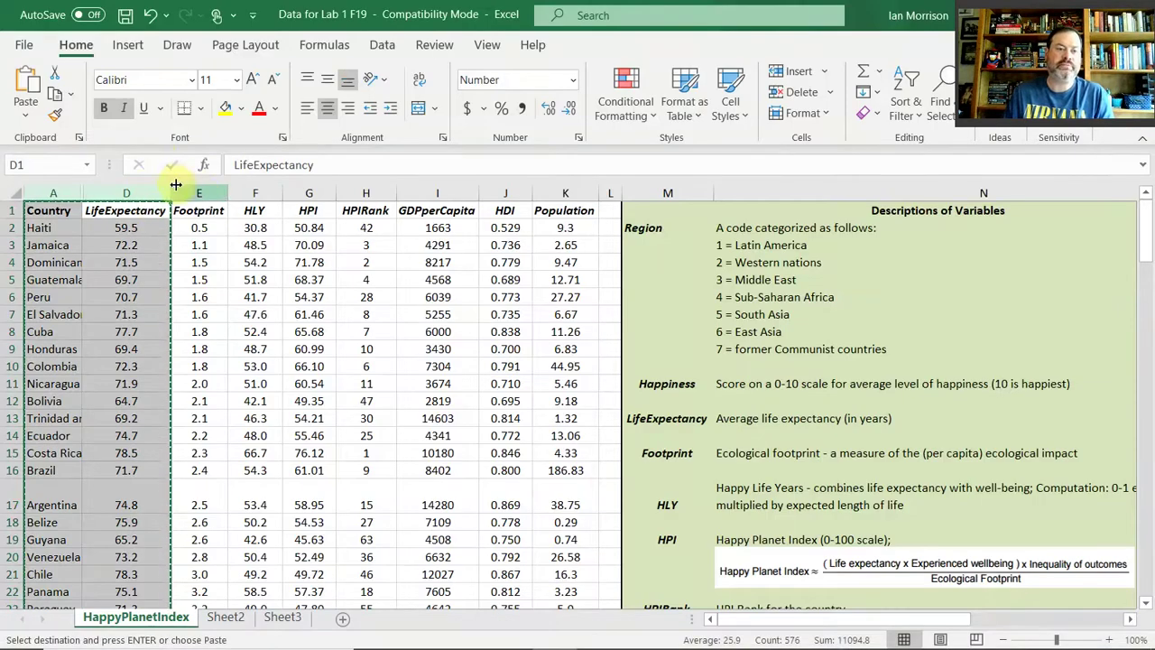
pyautogui.click(195, 193)
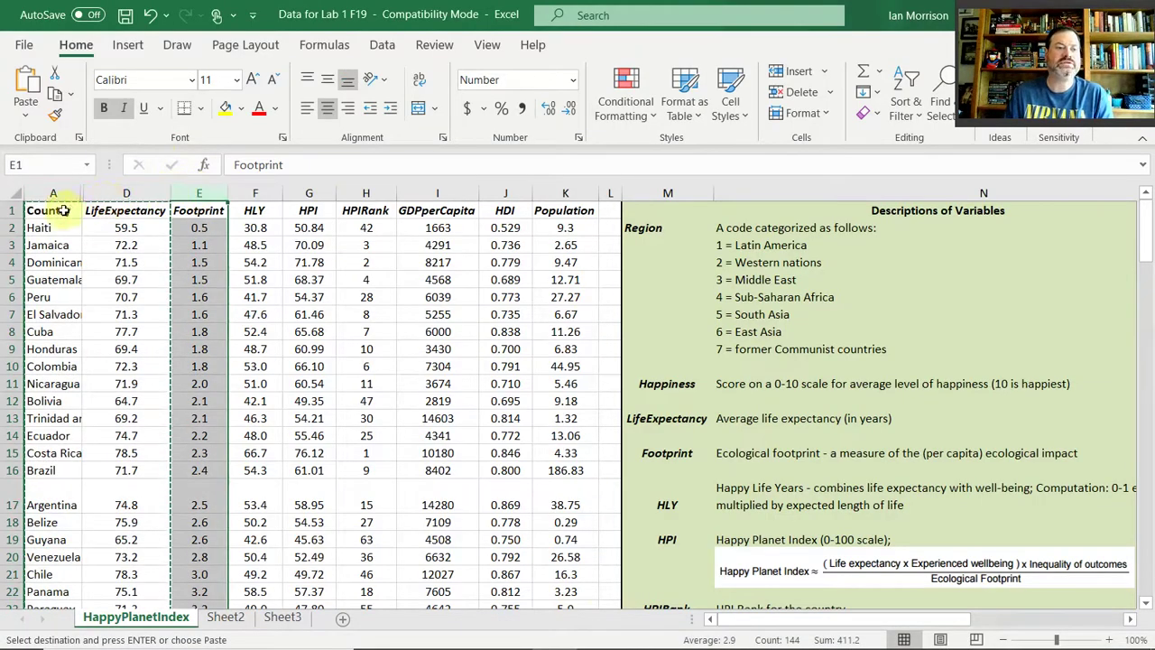
pyautogui.click(131, 193)
pyautogui.rightClick(136, 193)
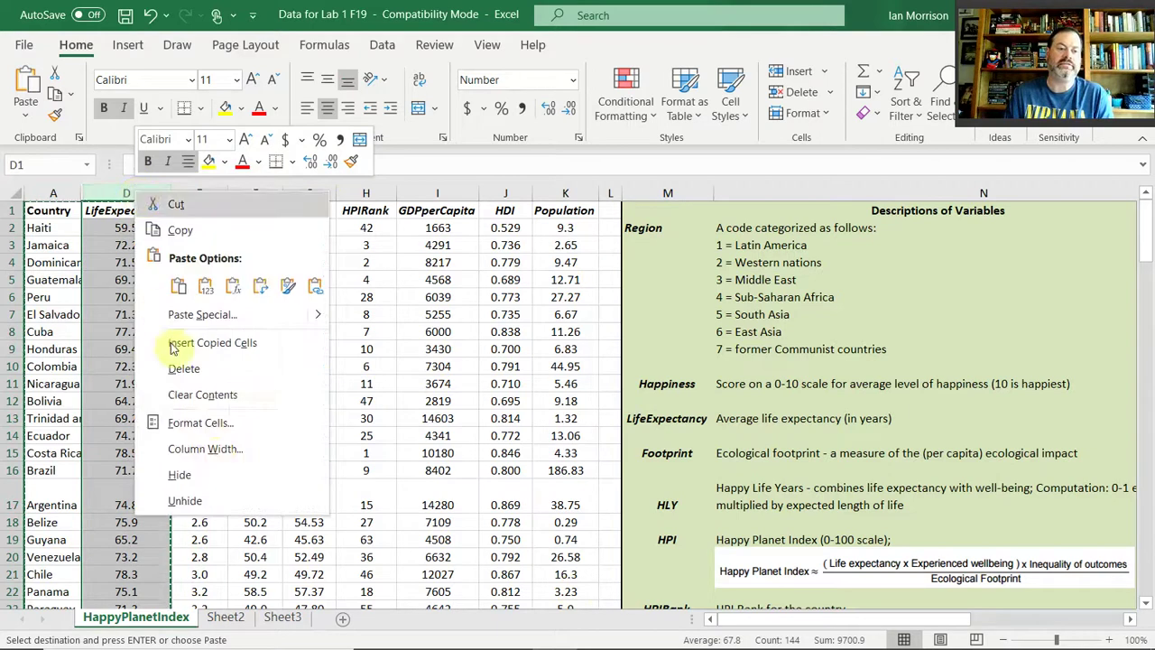
pyautogui.click(221, 476)
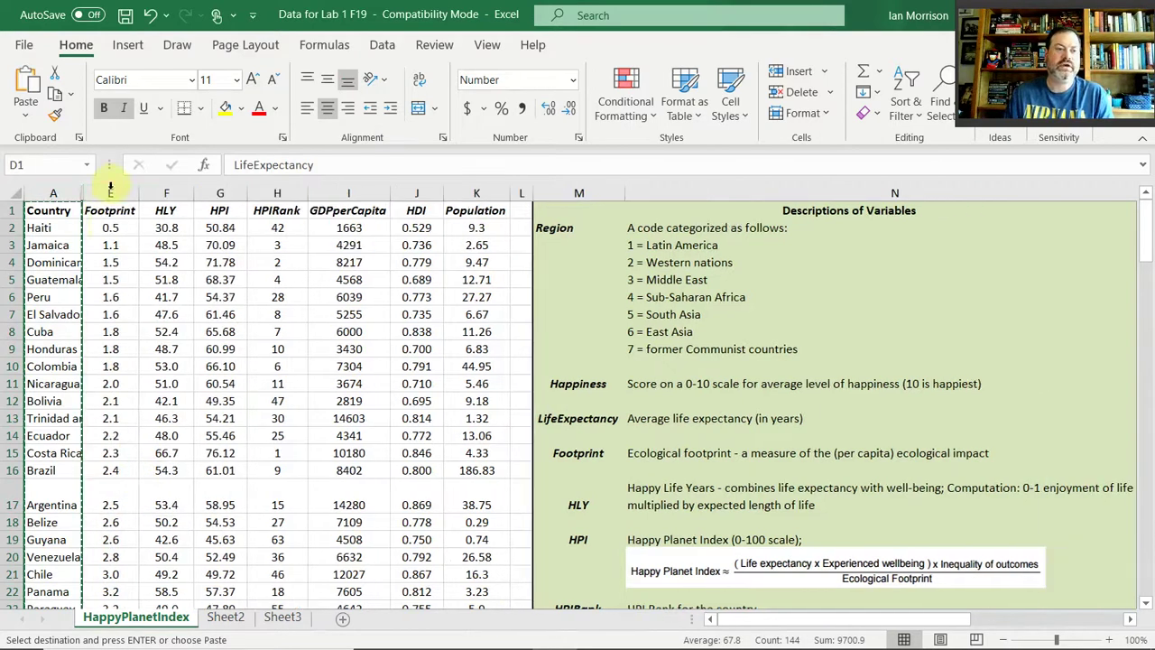
pyautogui.keyDown('ctrl'); pyautogui.click(110, 193); pyautogui.keyUp('ctrl')
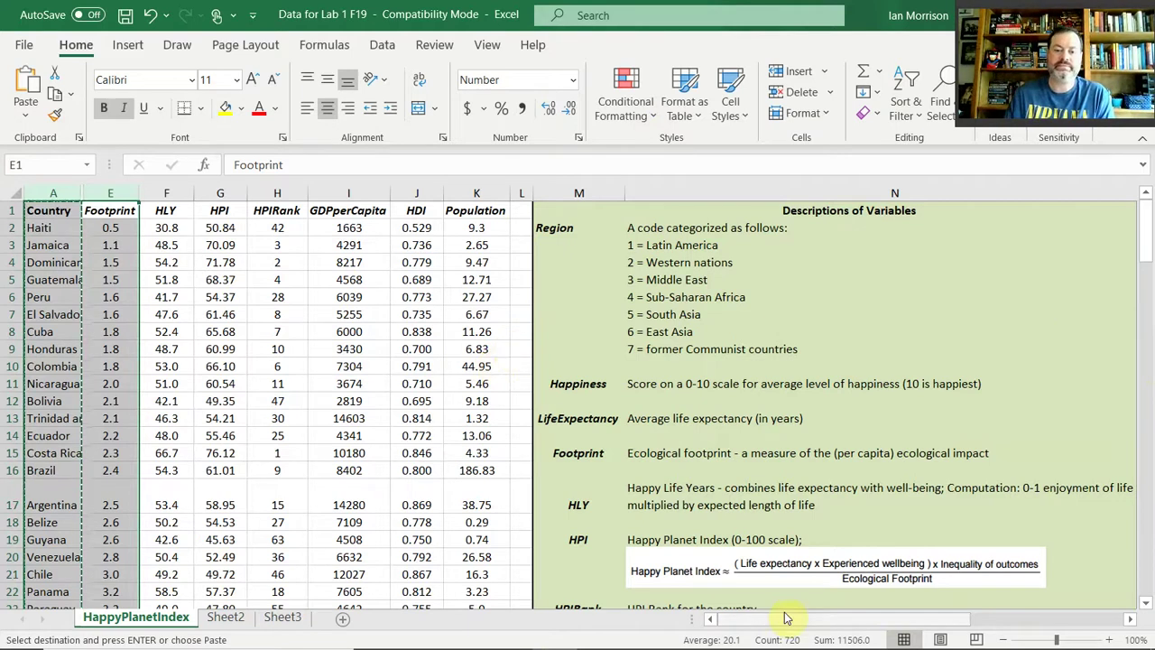
pyautogui.moveTo(650, 642)
pyautogui.click(596, 631)
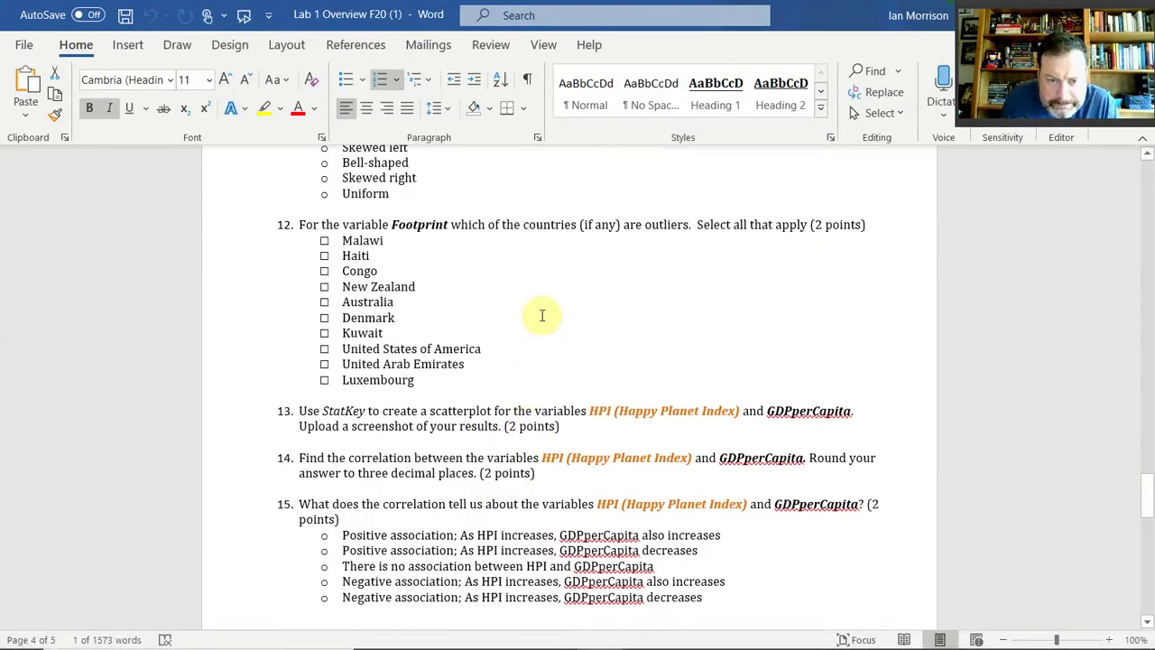
pyautogui.scroll(-2, 542, 315)
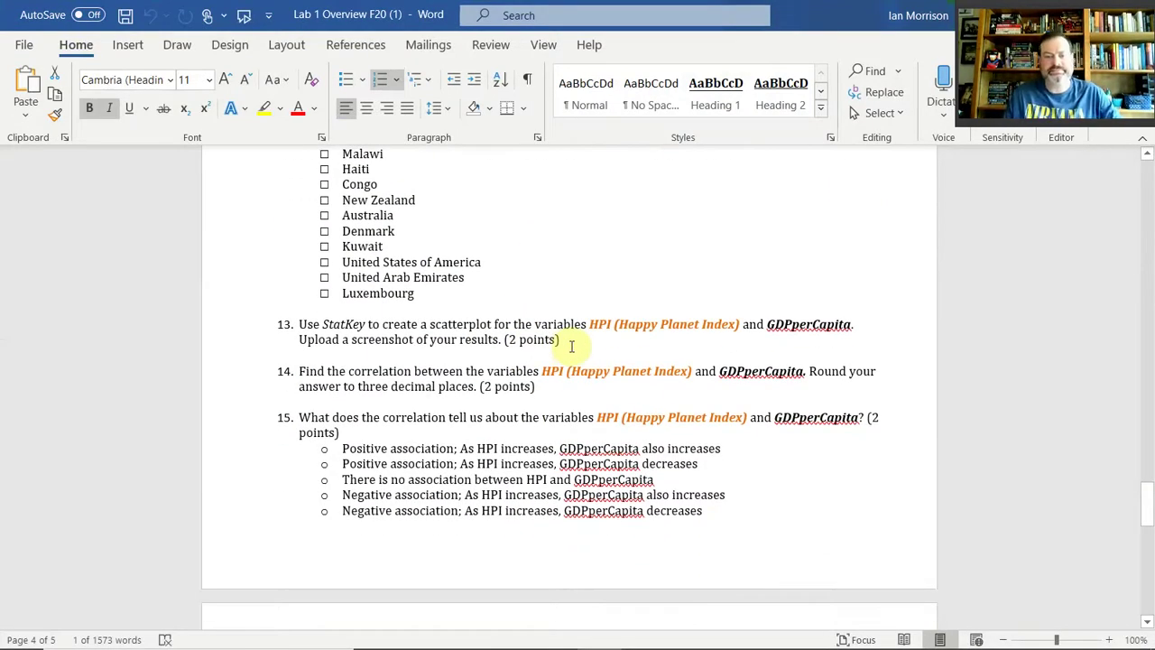
pyautogui.moveTo(298, 325); pyautogui.dragTo(559, 342)
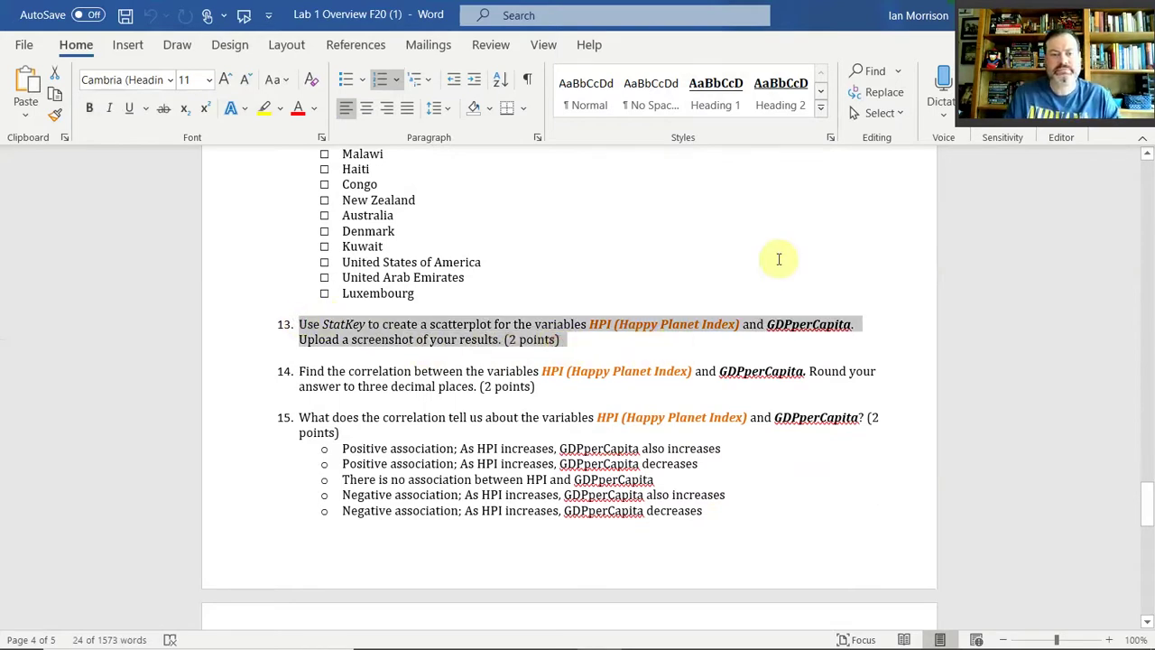
pyautogui.click(684, 343)
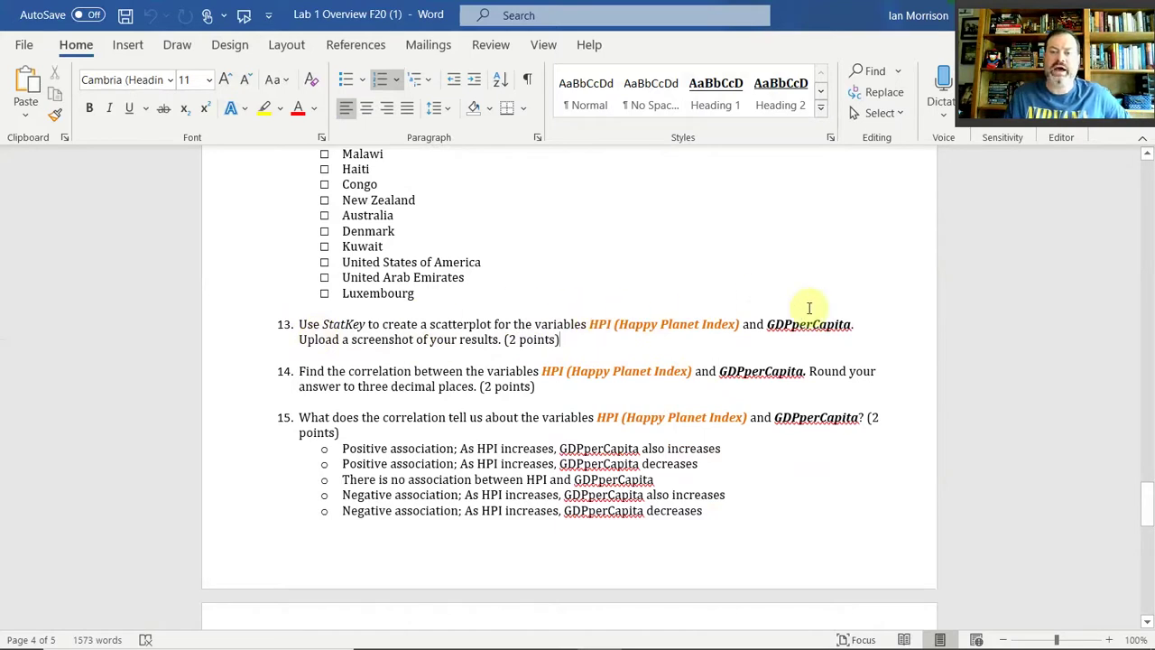
pyautogui.moveTo(752, 647)
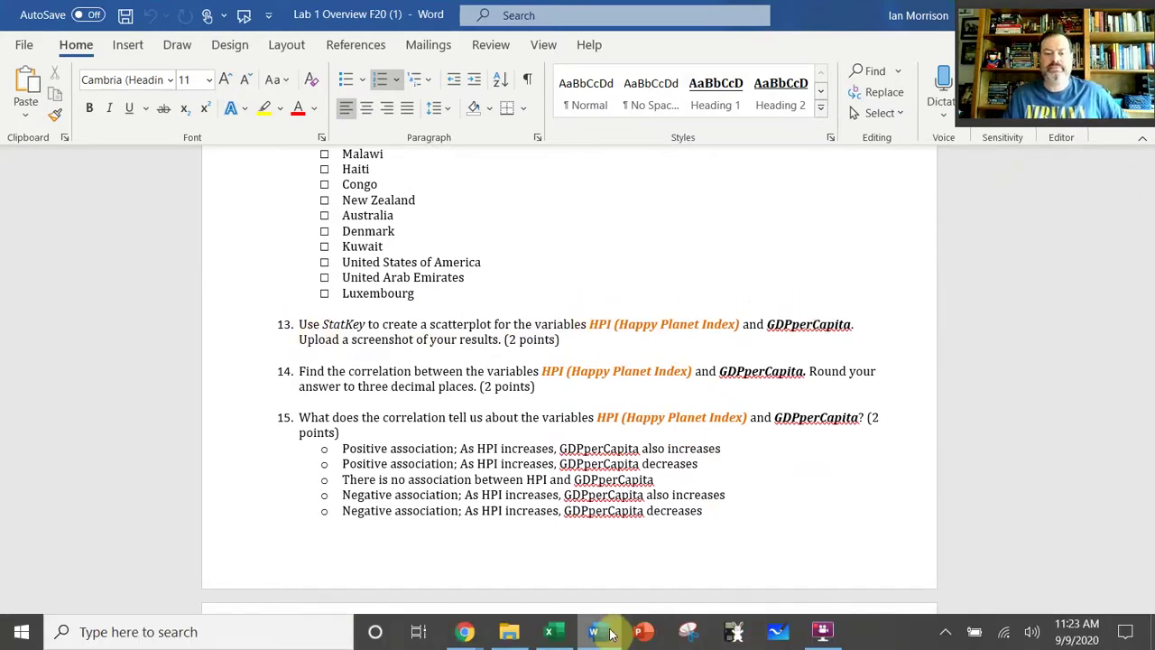
pyautogui.click(610, 633)
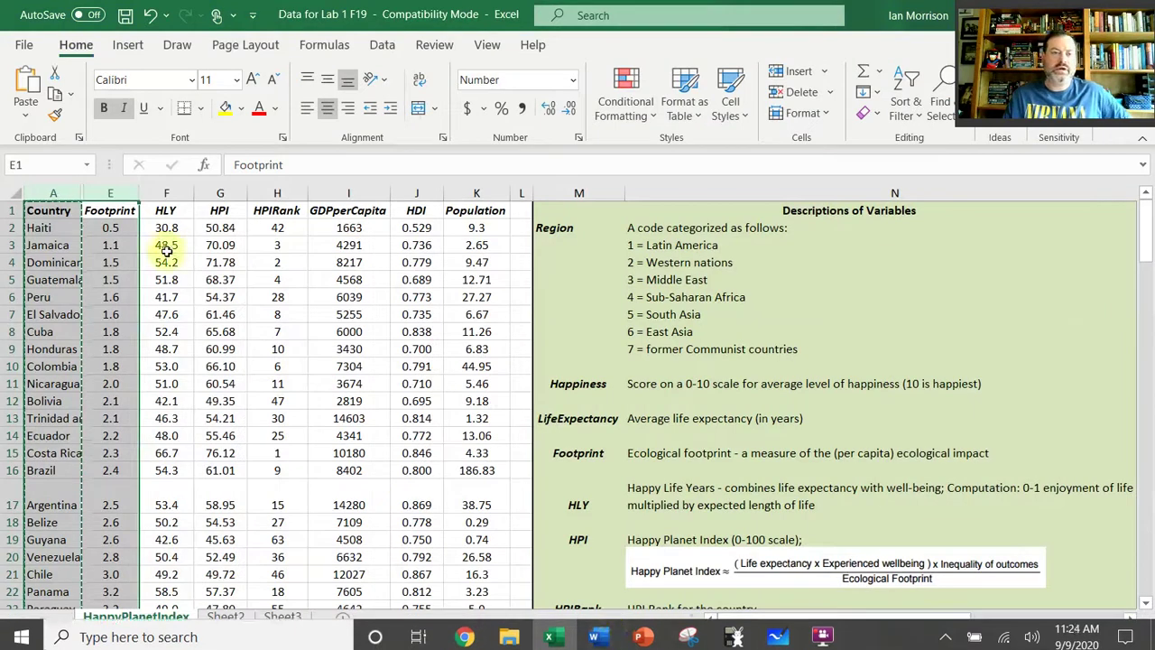
# Step: Unhide the Region, Happiness and LifeExpectancy columns, then locate the HPI and GDPperCapita columns
pyautogui.rightClick(81, 194)
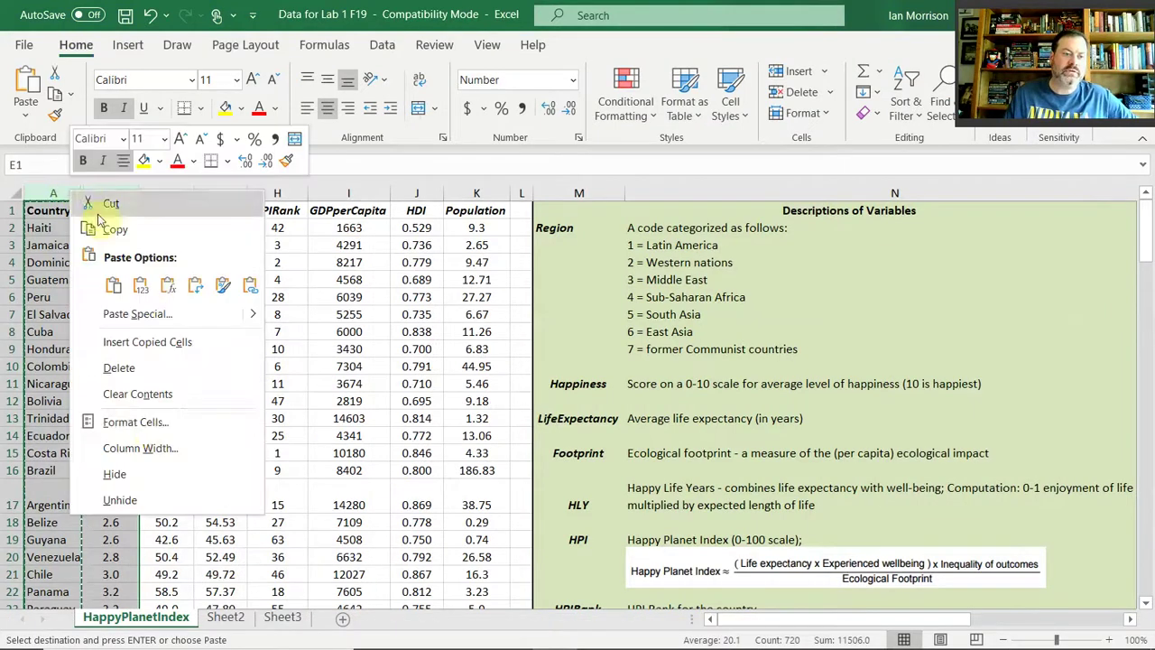
pyautogui.click(158, 501)
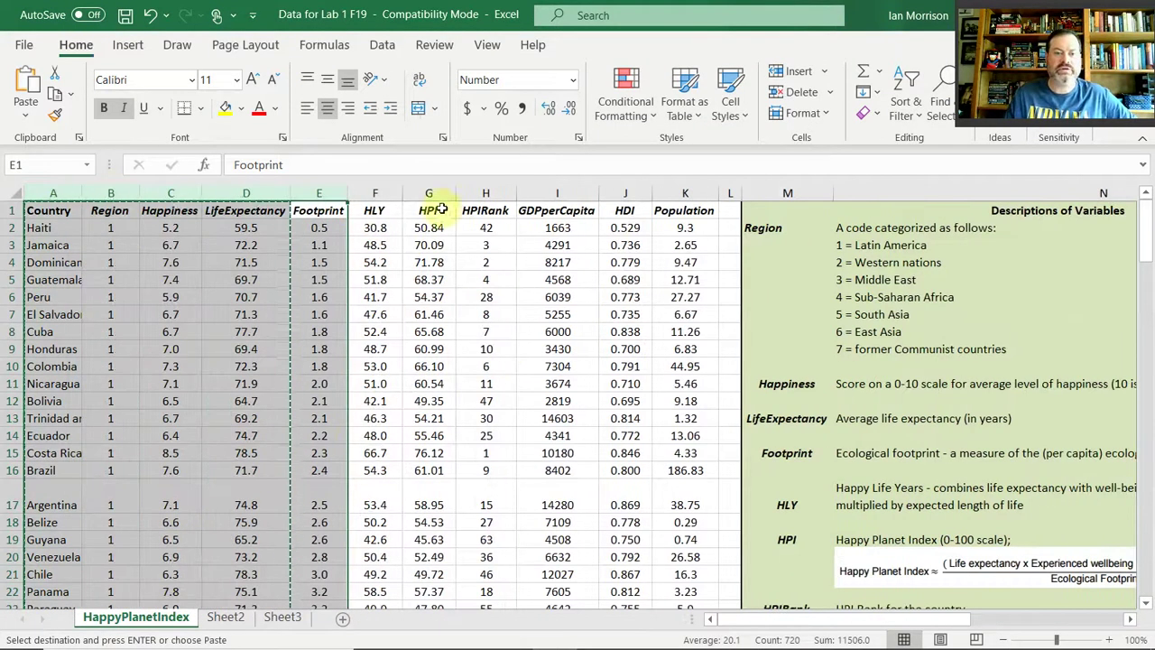
pyautogui.click(428, 193)
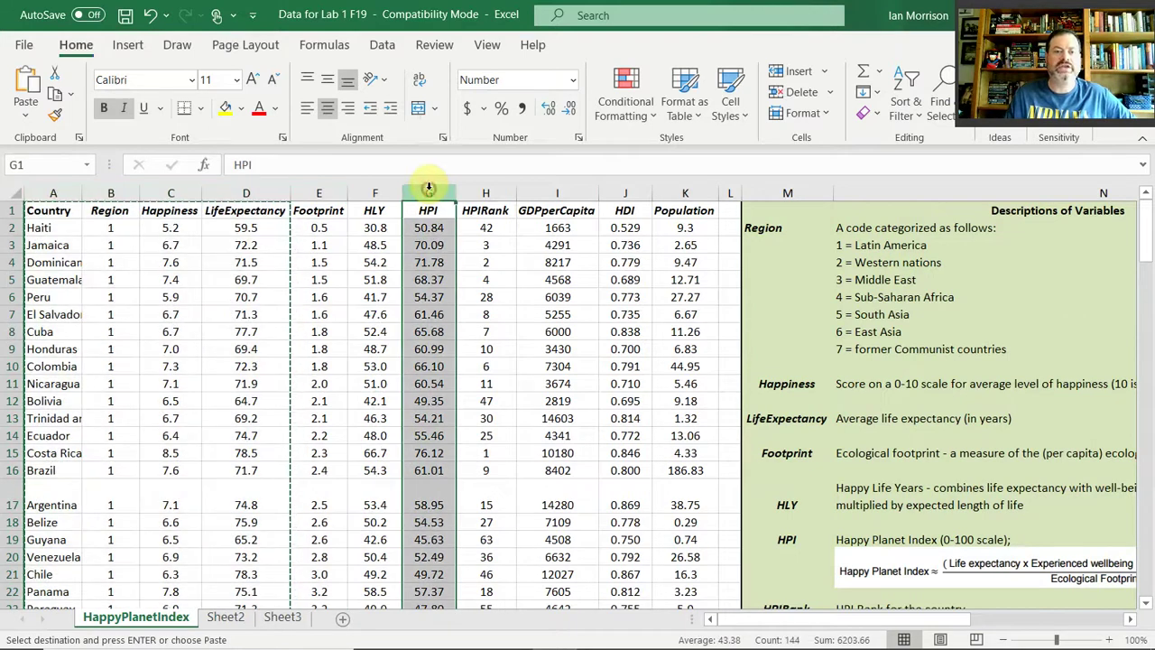
pyautogui.click(570, 193)
pyautogui.click(428, 193)
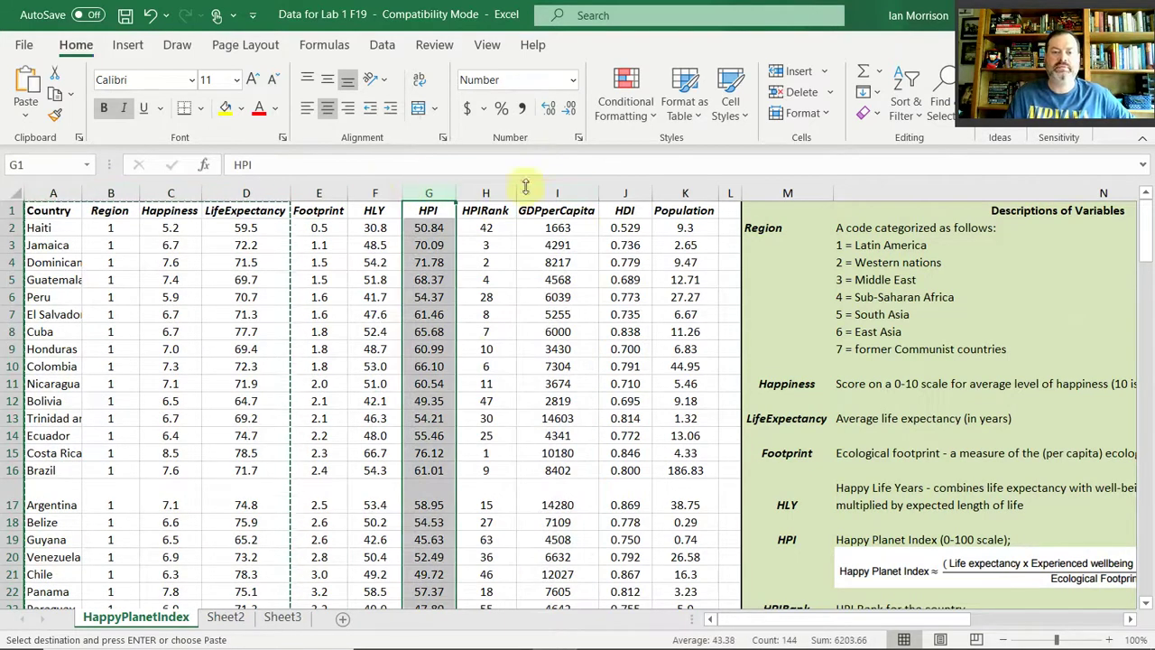
pyautogui.click(553, 186)
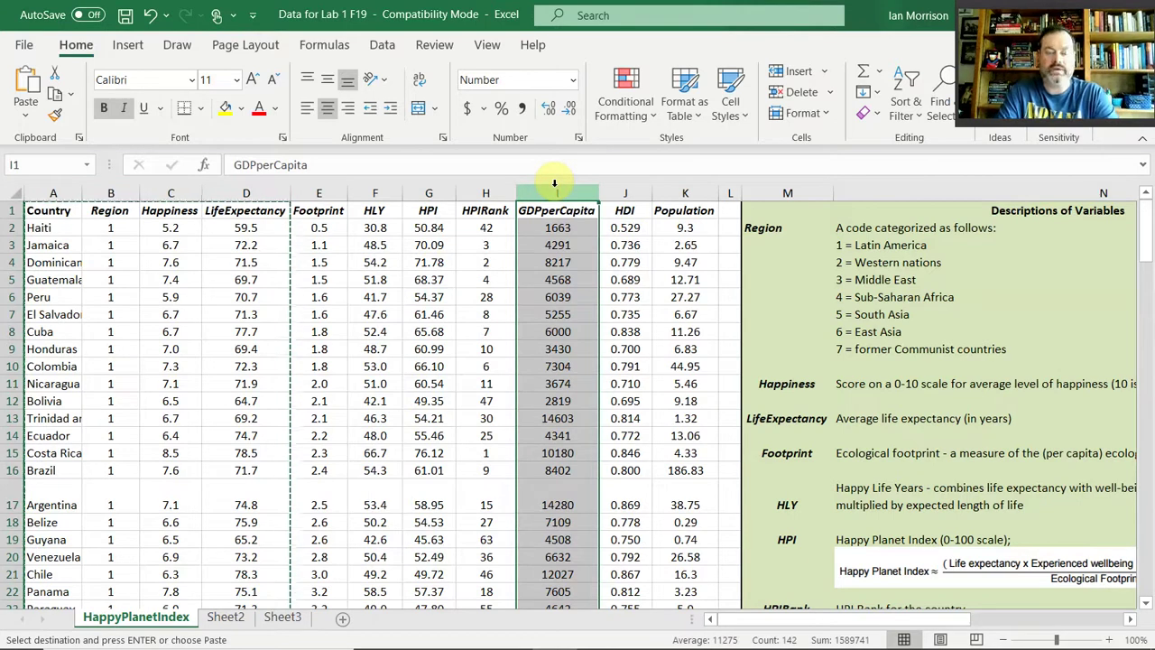
# Step: Hide the HPIRank column and select HPI and GDPperCapita together
pyautogui.click(487, 185)
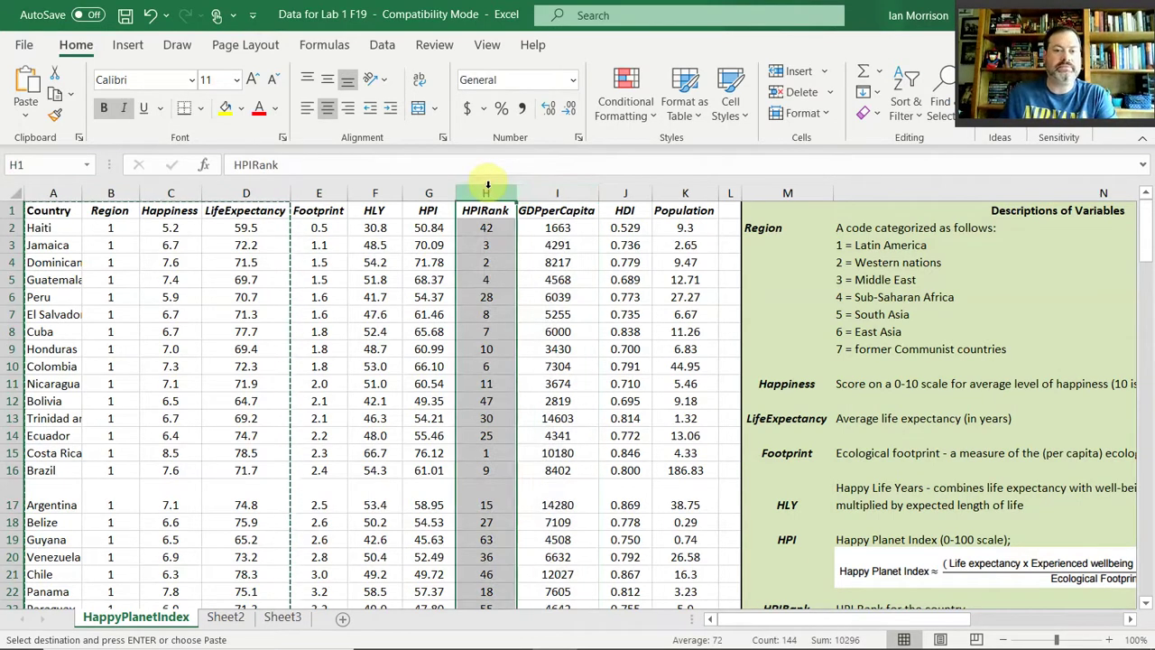
pyautogui.rightClick(487, 185)
pyautogui.click(533, 472)
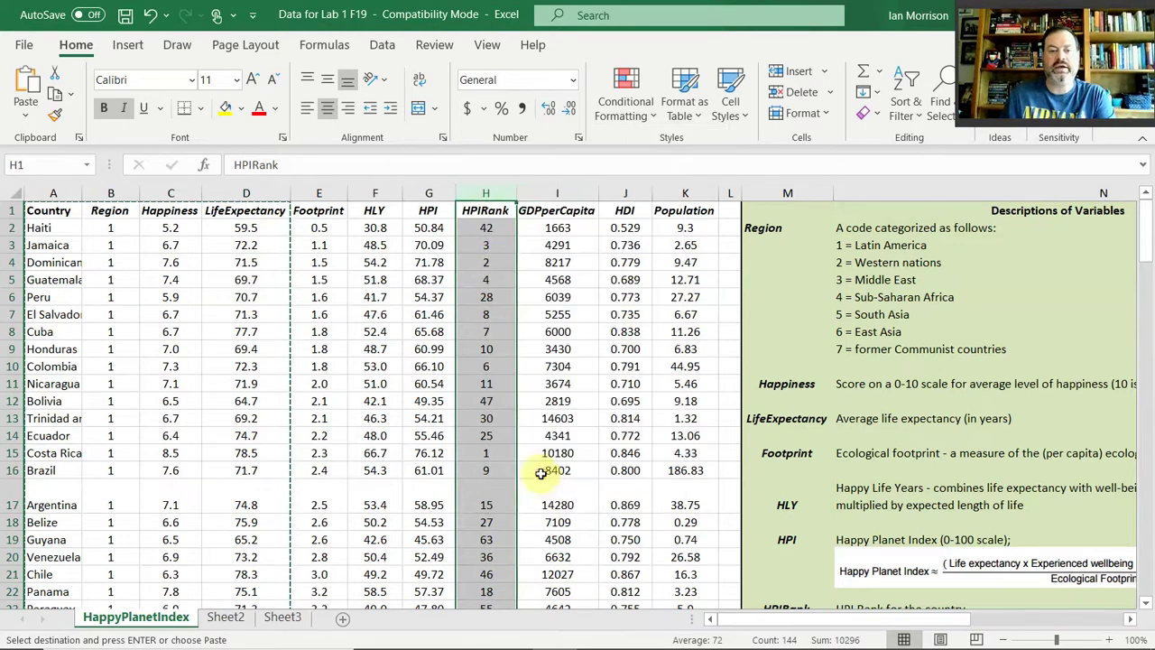
pyautogui.moveTo(429, 184); pyautogui.dragTo(480, 184)
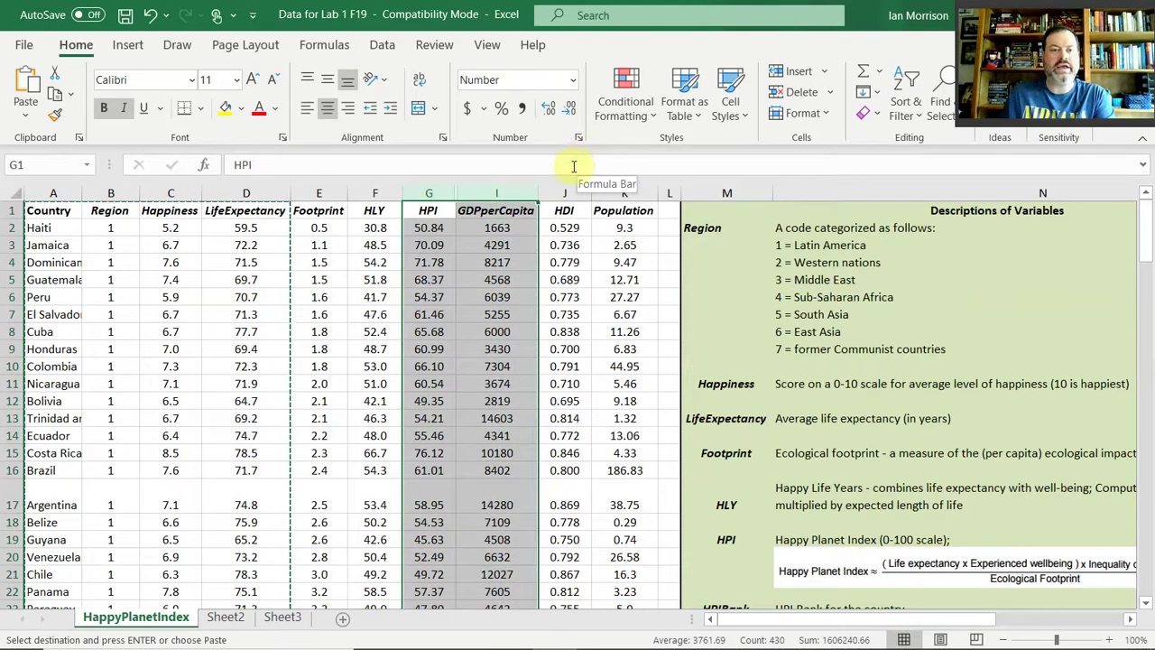
# Step: Review question 13 about the StatKey scatterplot in the Word lab instructions
pyautogui.click(599, 635)
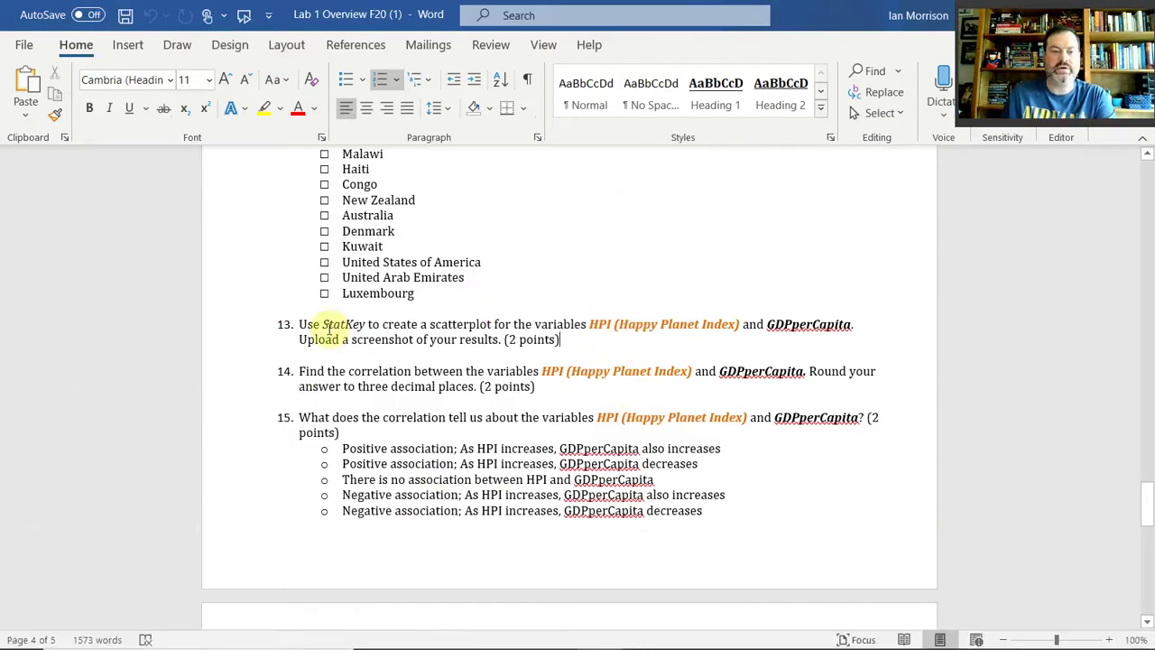
pyautogui.moveTo(296, 325); pyautogui.dragTo(625, 342)
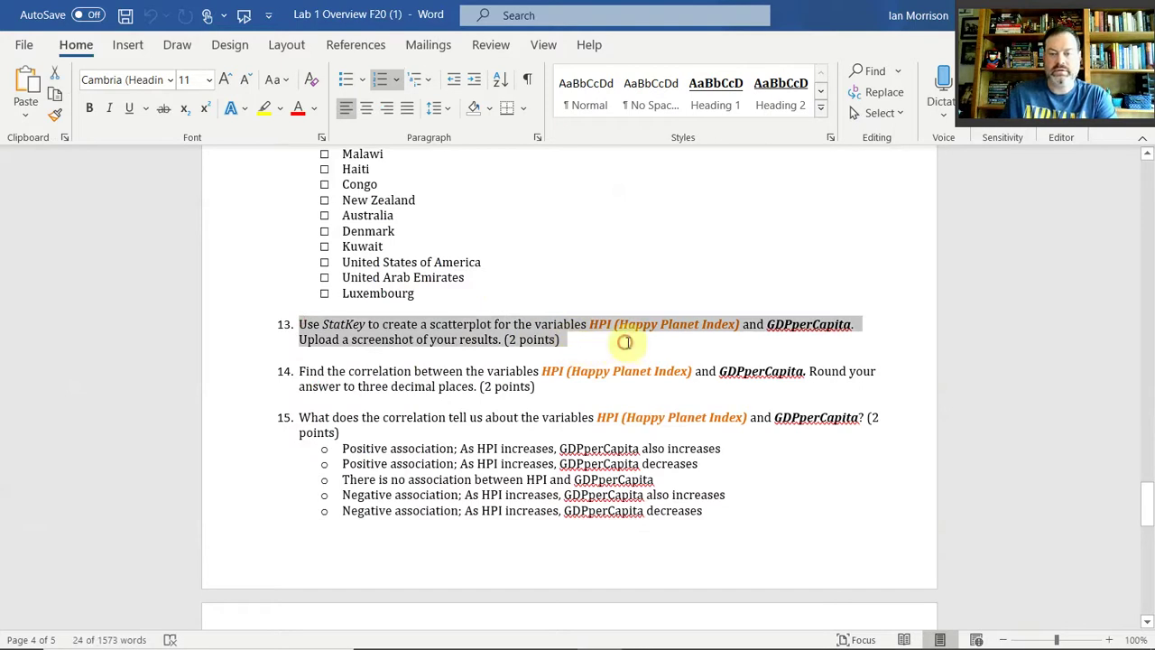
pyautogui.click(627, 342)
# Step: Bring StatKey forward in Chrome and open the Two Quantitative Variables page from its home page
pyautogui.moveTo(597, 643)
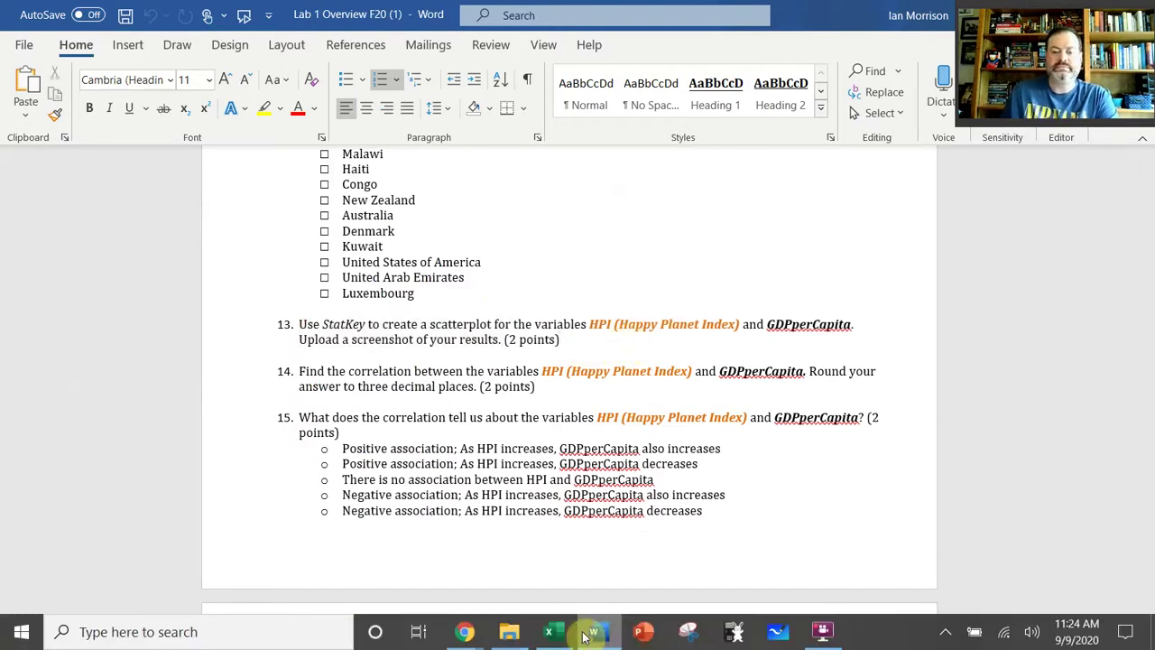
pyautogui.moveTo(462, 635)
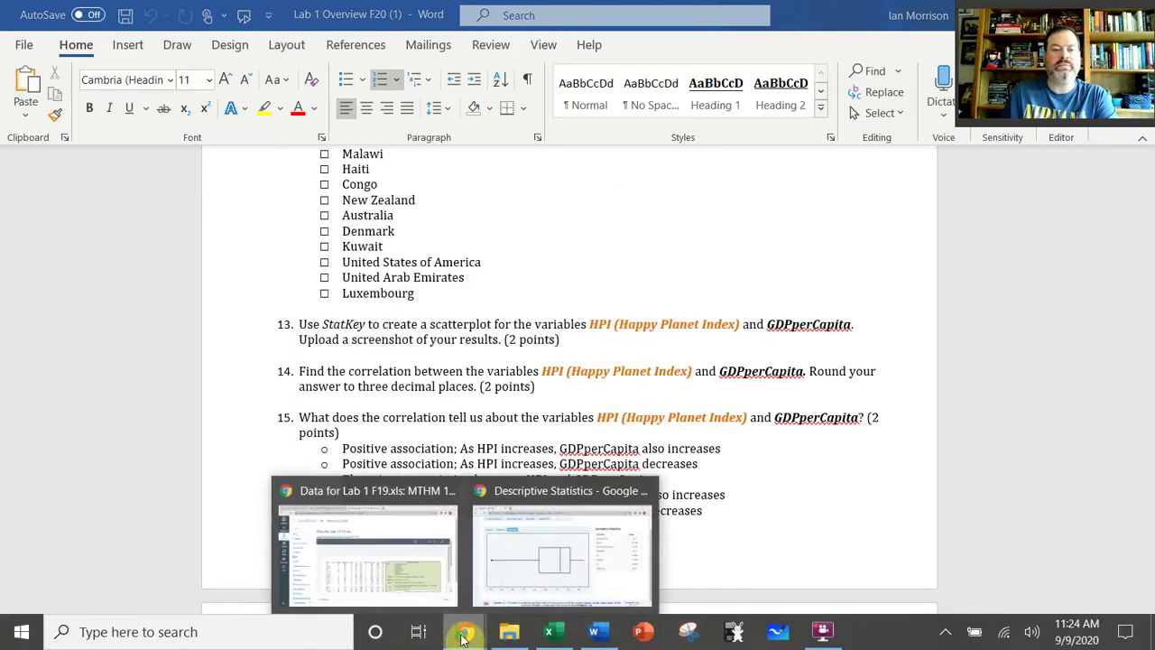
pyautogui.click(435, 595)
pyautogui.click(479, 562)
pyautogui.scroll(1, 379, 304)
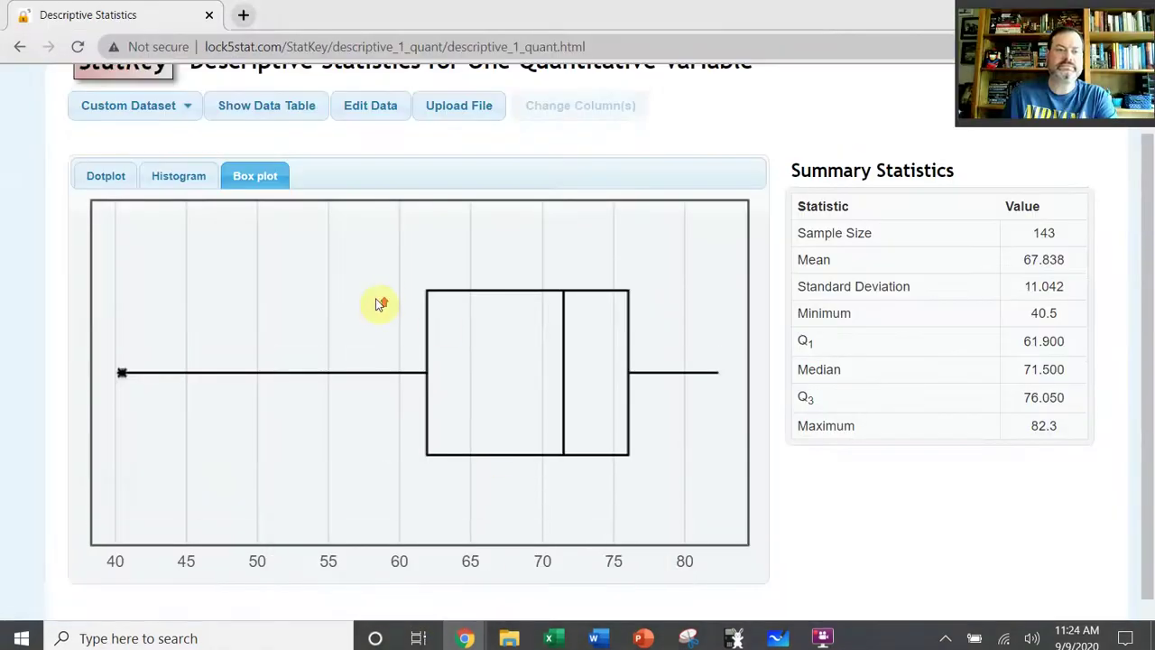
pyautogui.click(131, 117)
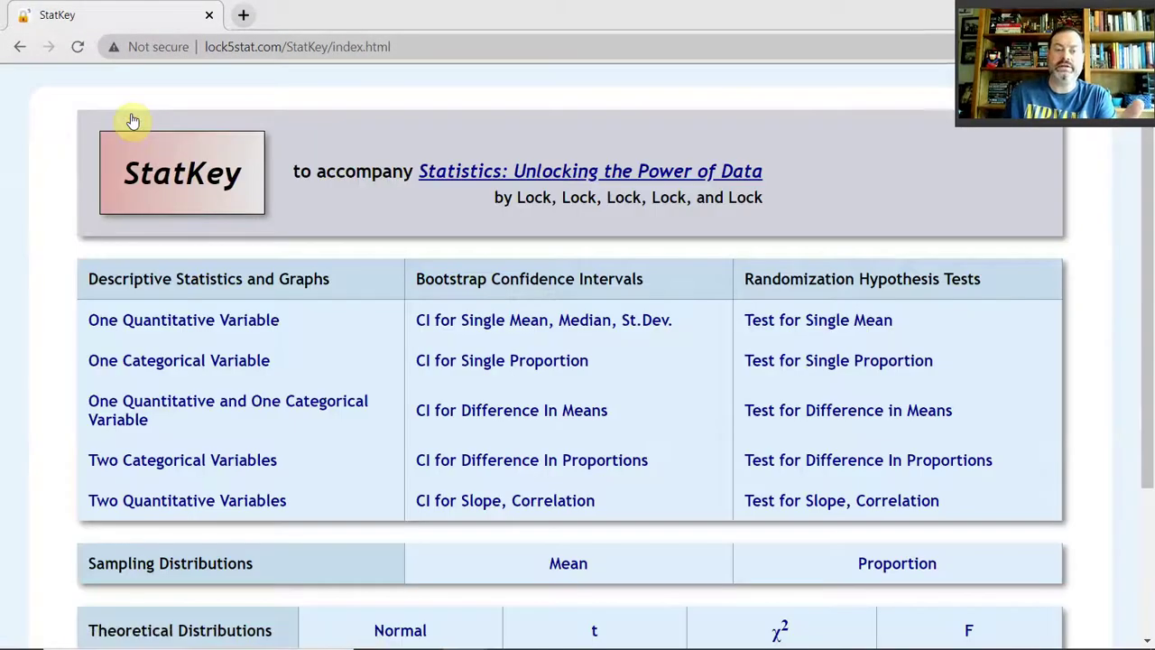
pyautogui.click(241, 504)
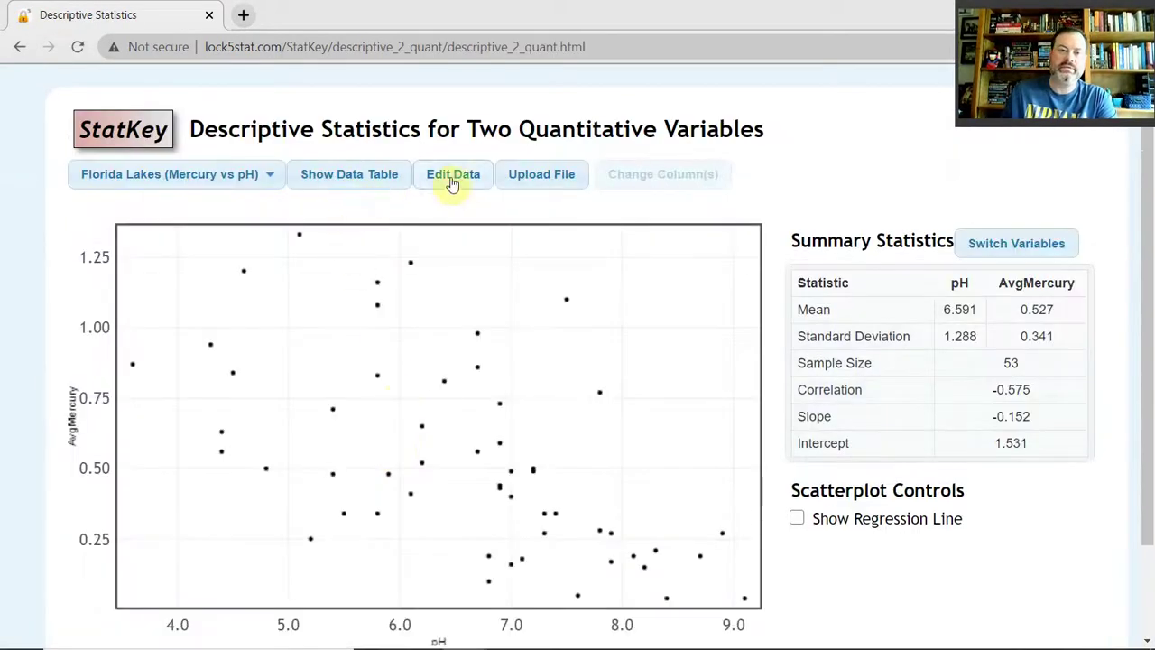
# Step: Replace the sample data in StatKey's Edit Data box with the copied country columns
pyautogui.click(452, 176)
pyautogui.hotkey('ctrl', 'a')
pyautogui.press('Delete')
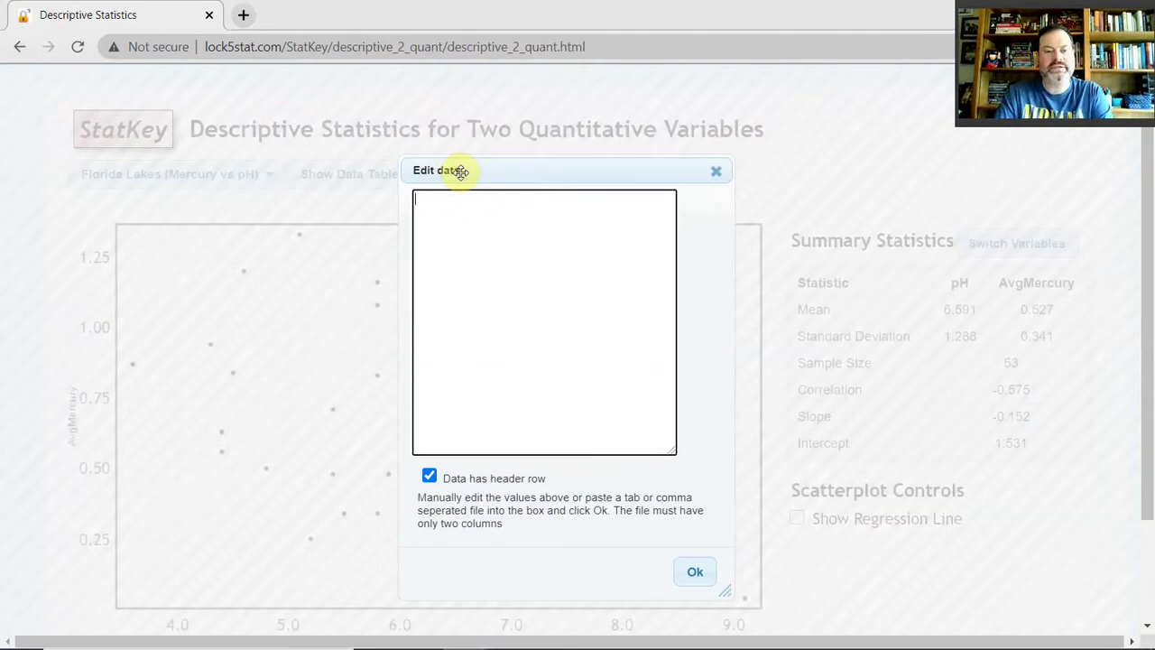
pyautogui.hotkey('ctrl', 'v')
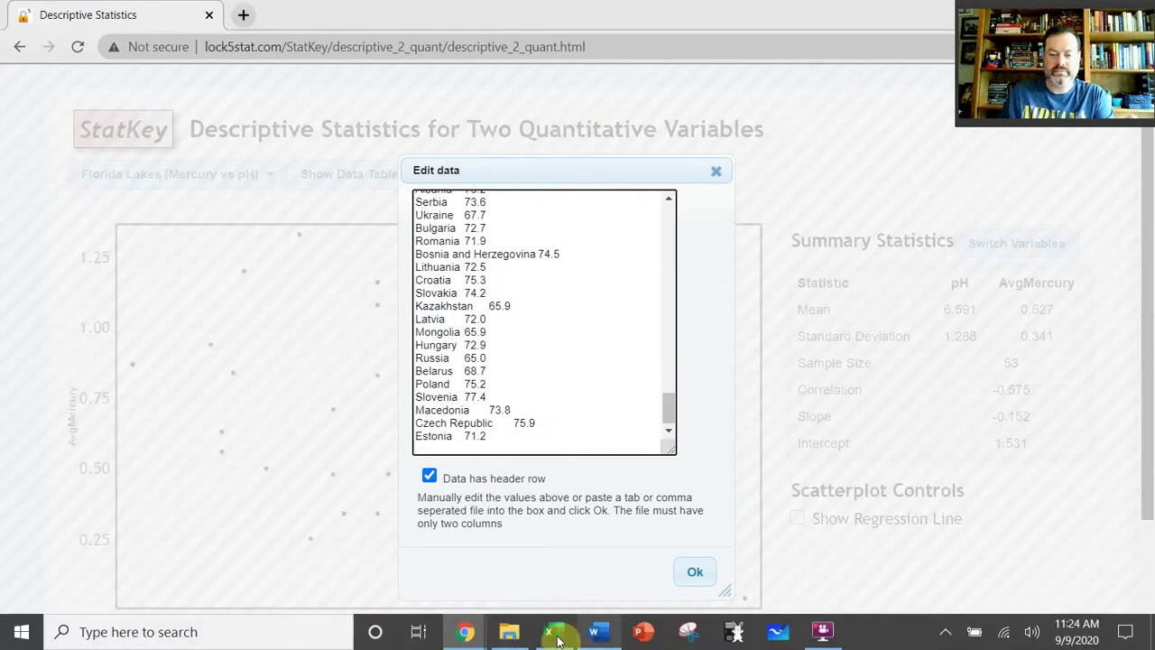
pyautogui.click(557, 637)
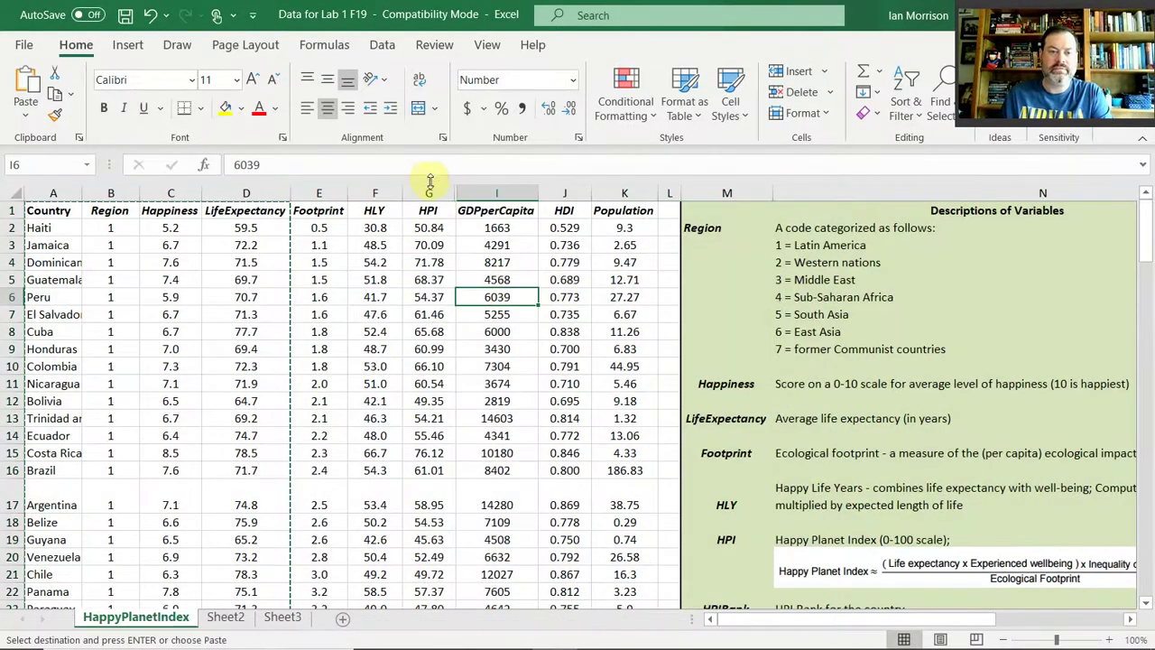
# Step: Copy the HPI and GDPperCapita columns in Excel and return to the StatKey page
pyautogui.moveTo(428, 187); pyautogui.dragTo(472, 187)
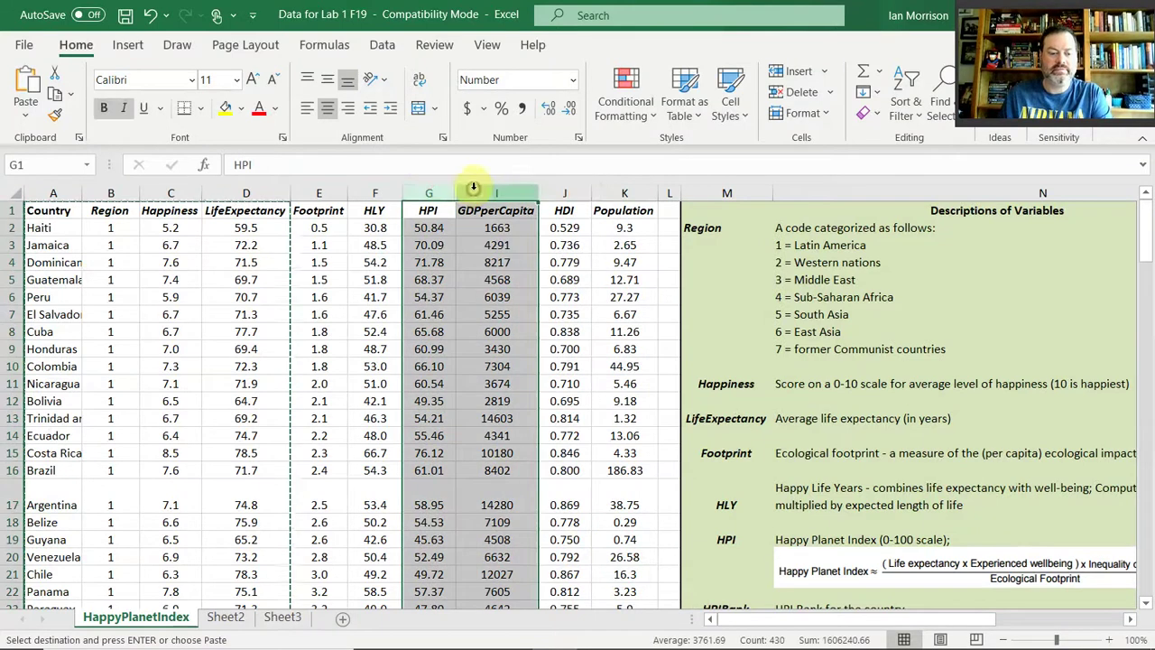
pyautogui.hotkey('ctrl', 'c')
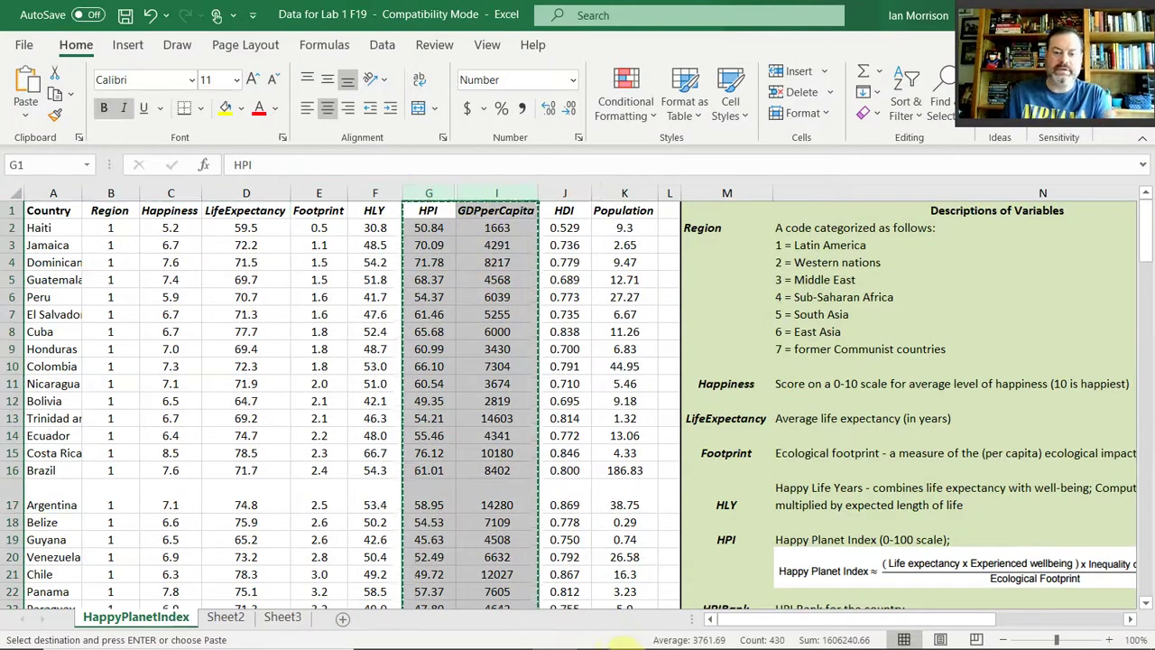
pyautogui.moveTo(620, 642)
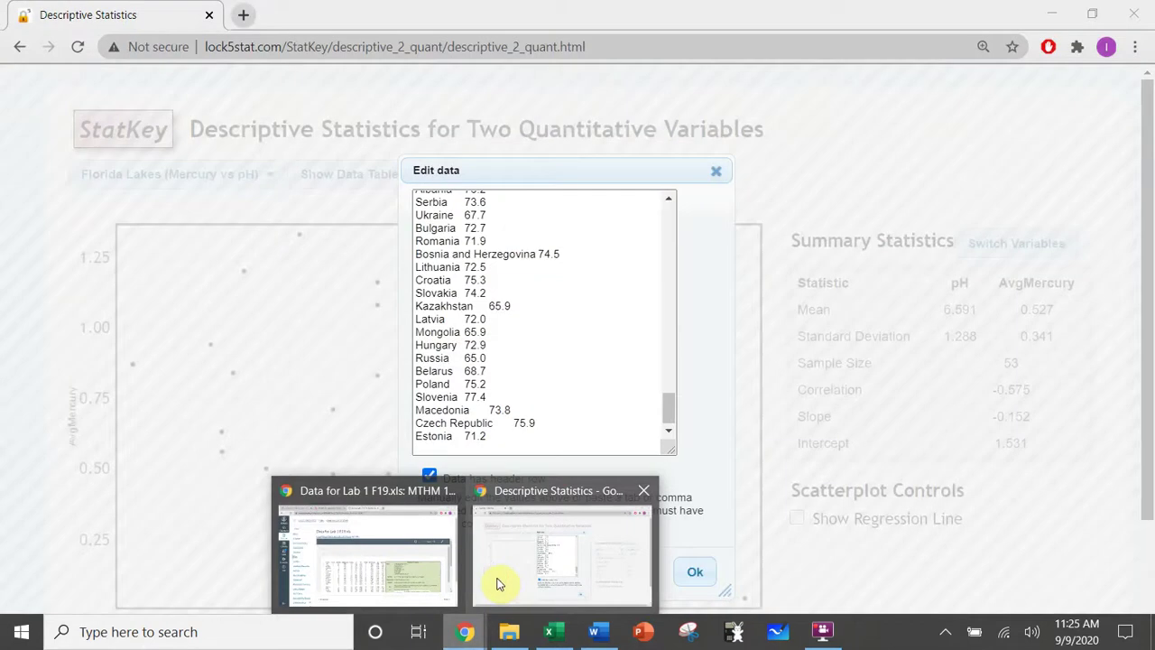
pyautogui.click(497, 581)
# Step: Swap the wrongly pasted data for HPI and GDPperCapita values and plot the 141 countries
pyautogui.moveTo(508, 444); pyautogui.dragTo(415, 197)
pyautogui.press('Delete')
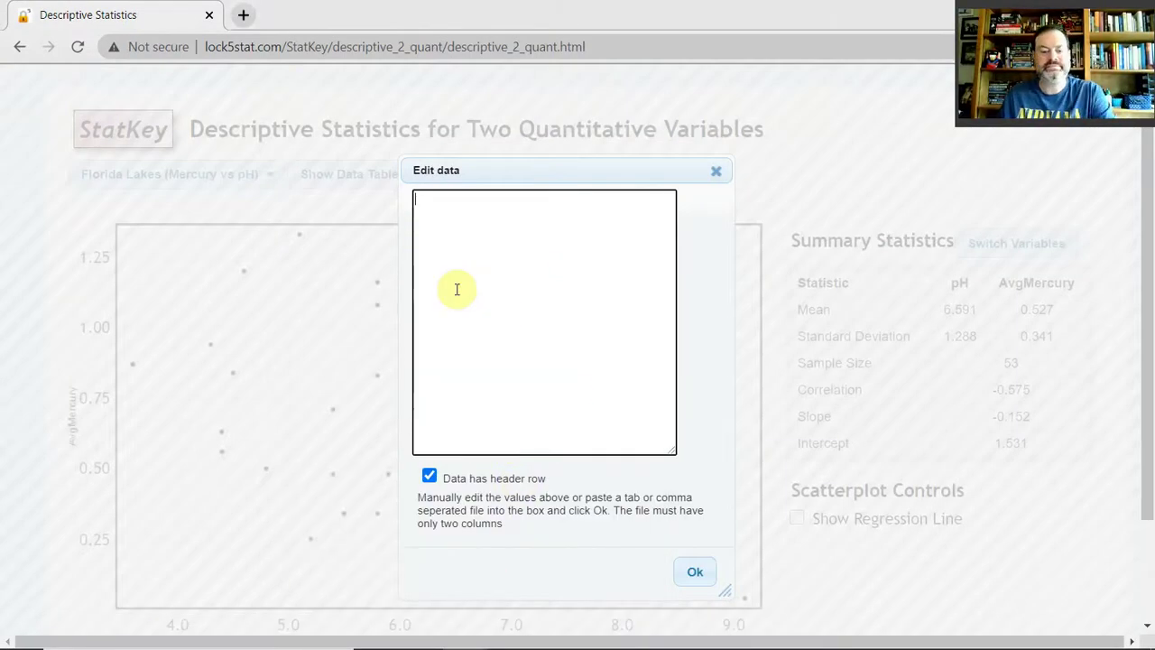
pyautogui.hotkey('ctrl', 'v')
pyautogui.scroll(1, 541, 319)
pyautogui.scroll(2, 541, 319)
pyautogui.click(472, 380)
pyautogui.scroll(10, 535, 350)
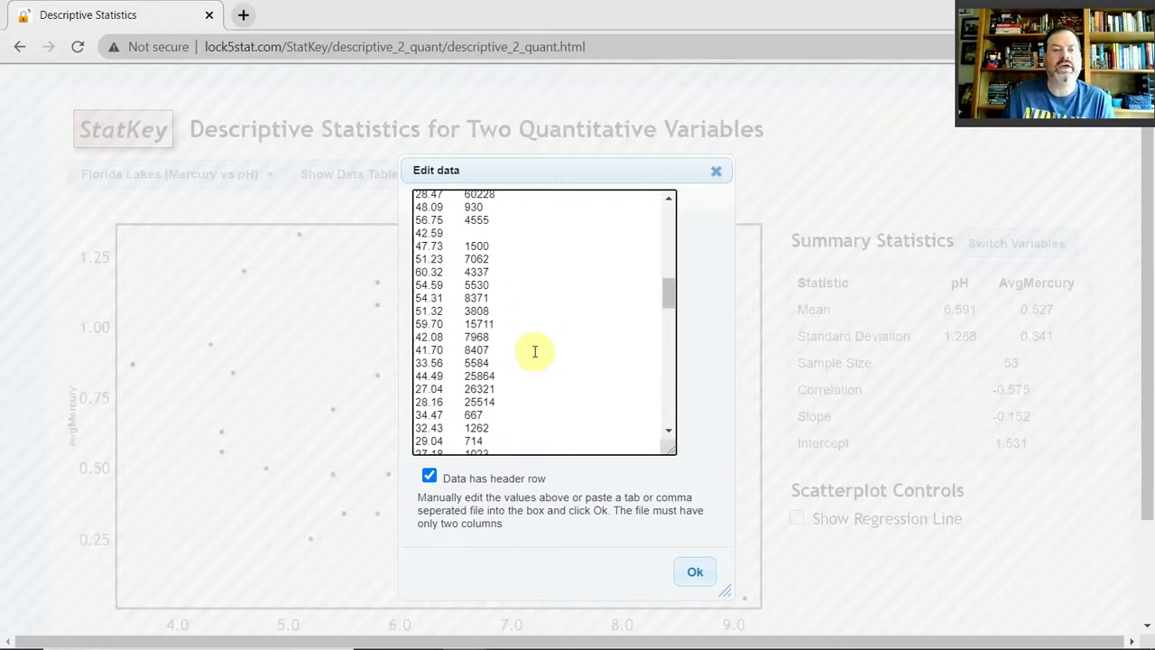
pyautogui.scroll(10, 535, 351)
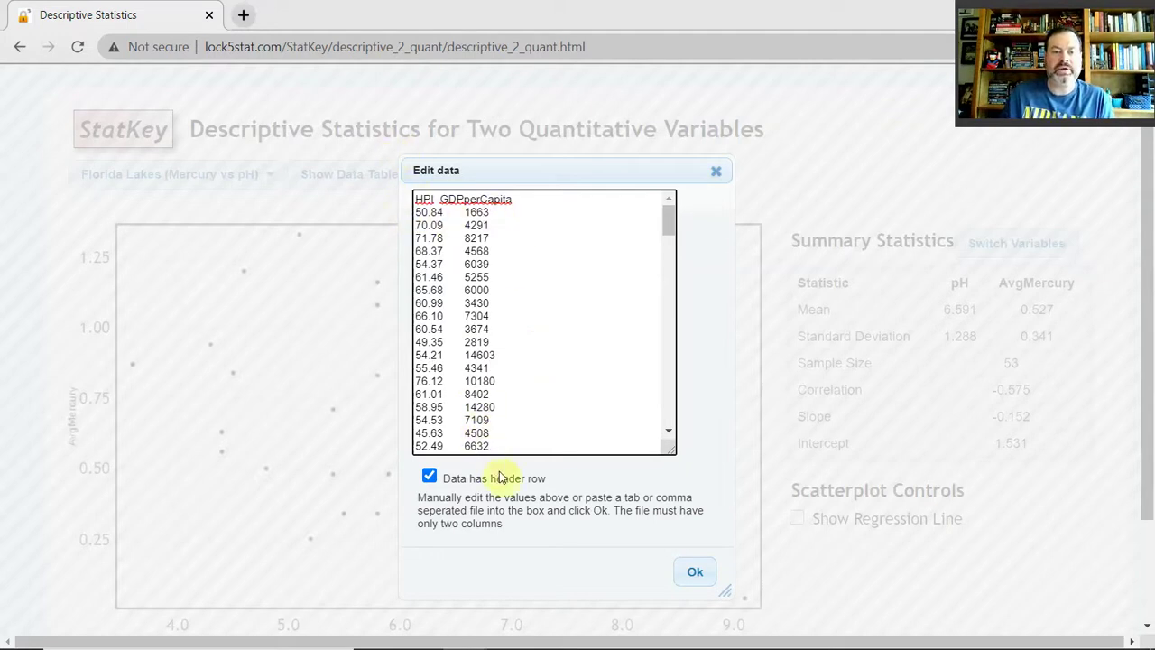
pyautogui.click(695, 571)
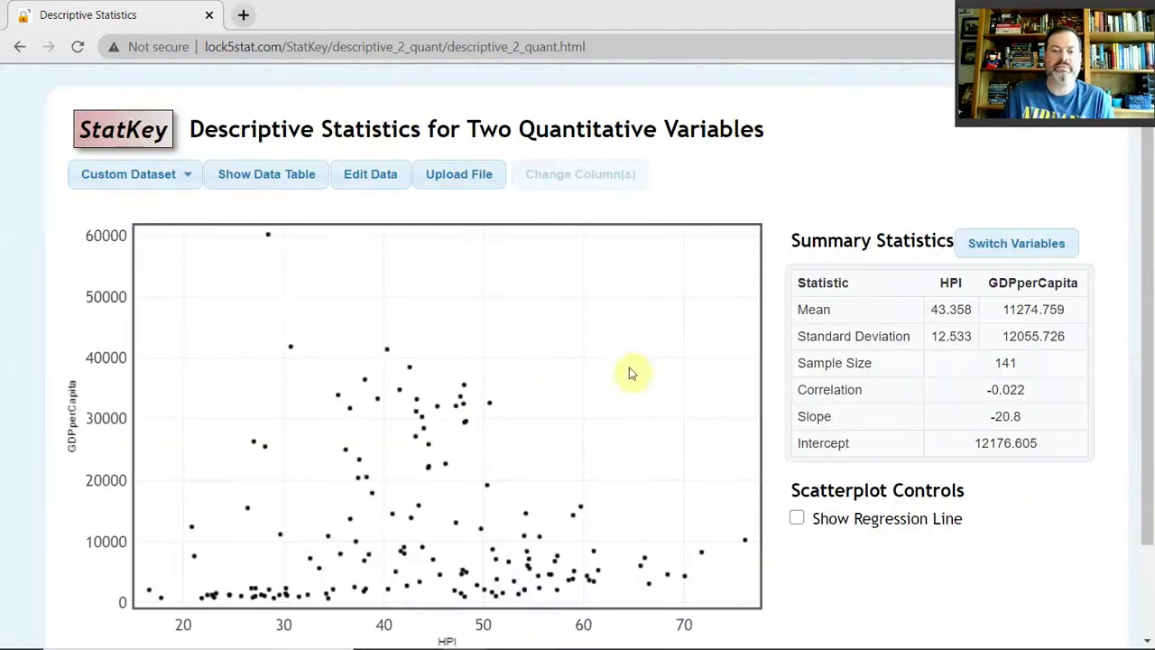
# Step: Toggle the regression line on the HPI vs GDPperCapita scatterplot (correlation -0.022), then return to Excel
pyautogui.scroll(-2, 1147, 187)
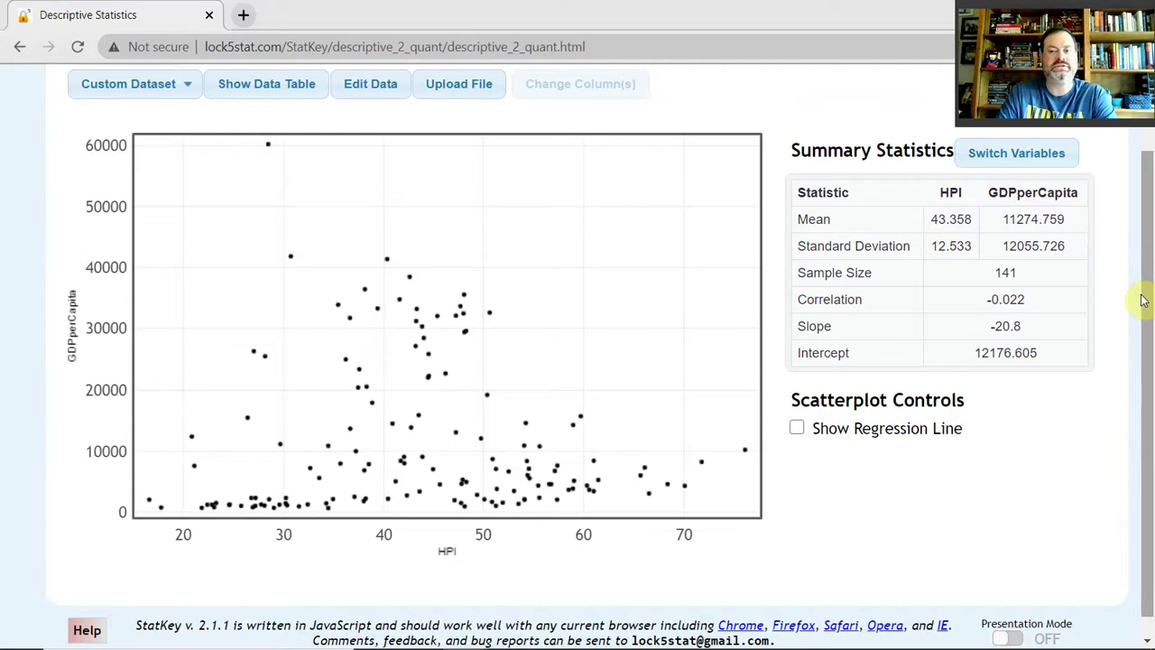
pyautogui.click(796, 429)
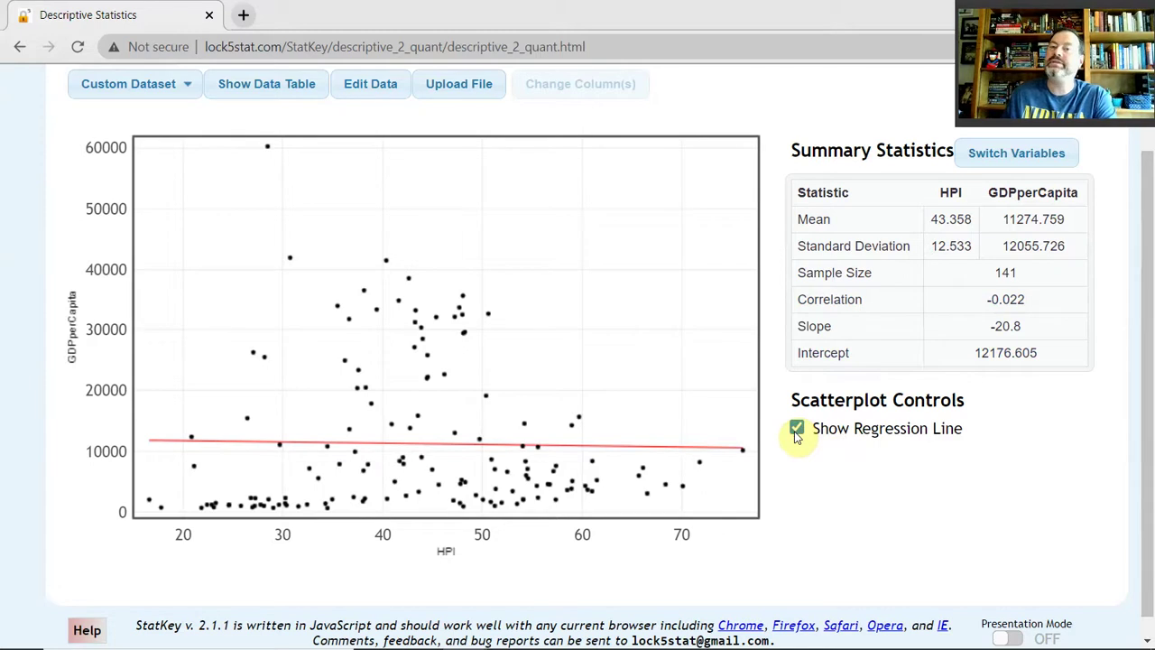
pyautogui.click(796, 430)
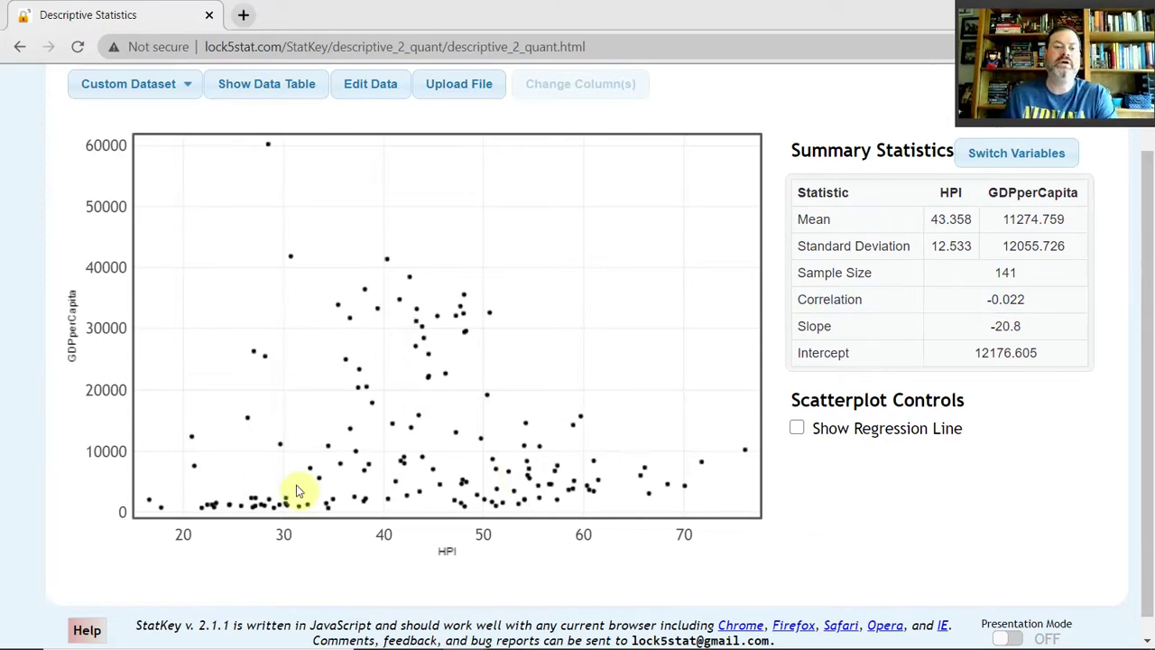
pyautogui.click(797, 429)
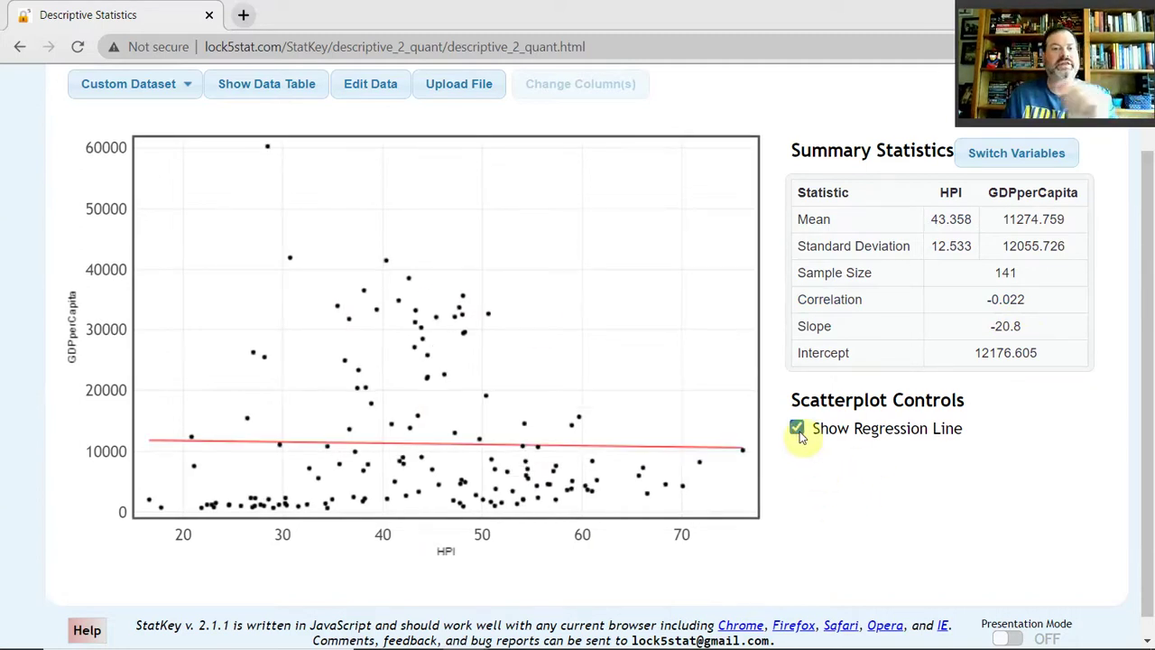
pyautogui.click(797, 429)
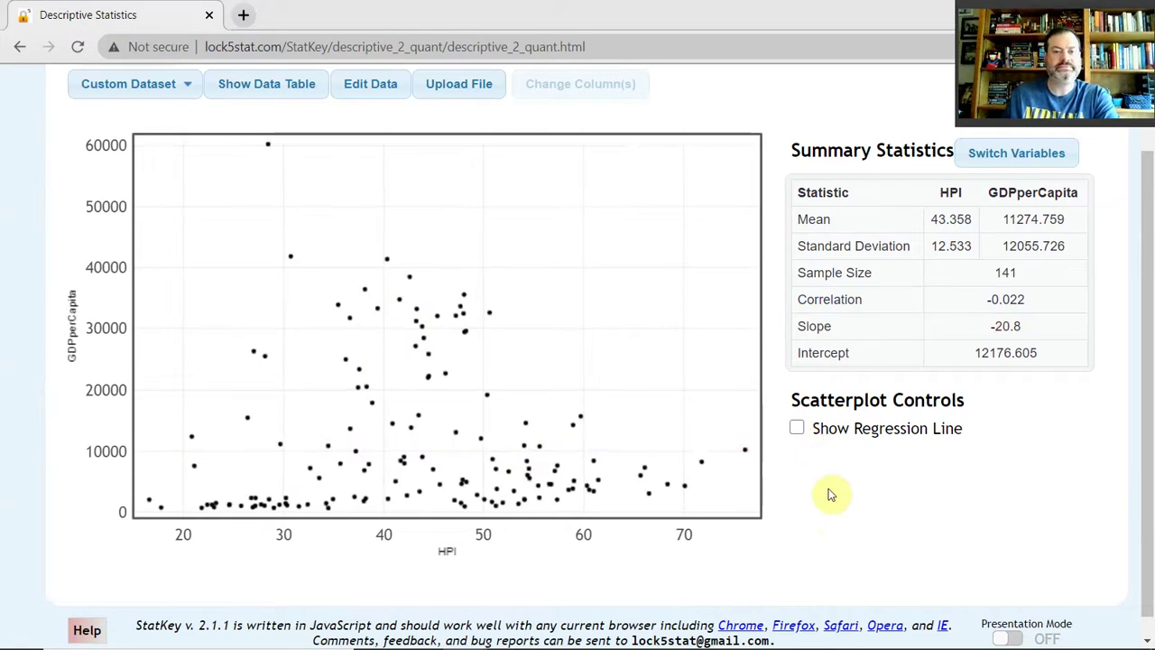
pyautogui.click(1010, 35)
pyautogui.hotkey('alt', 'Tab')
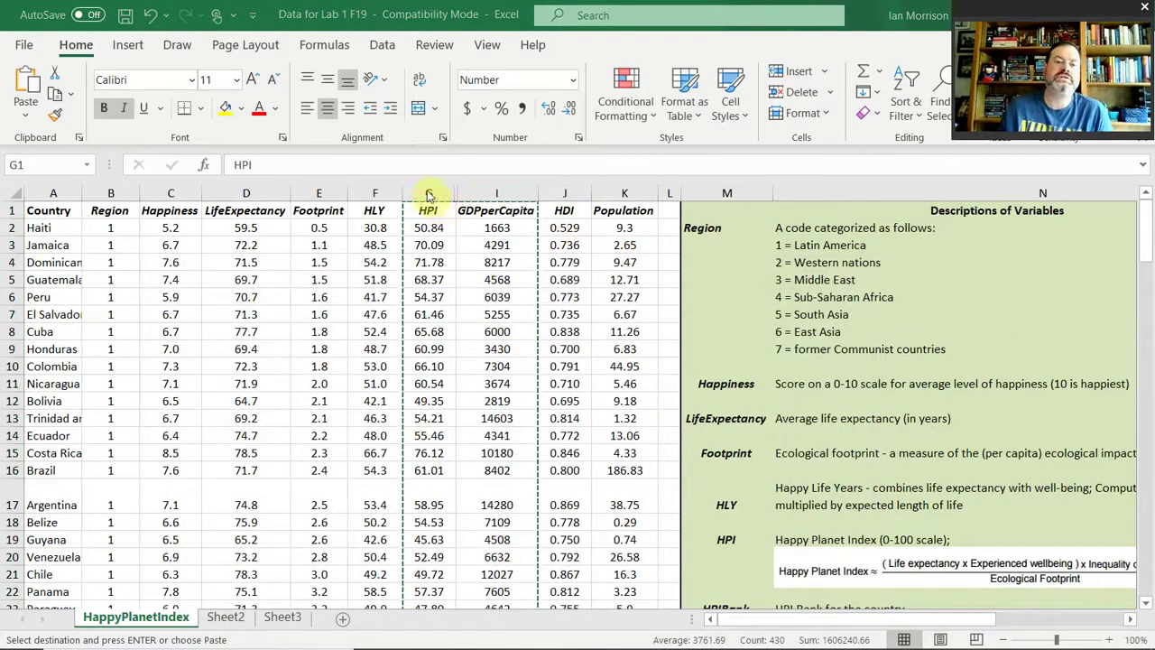
# Step: Unhide column H (HPIRank) between HPI and GDPperCapita
pyautogui.rightClick(458, 188)
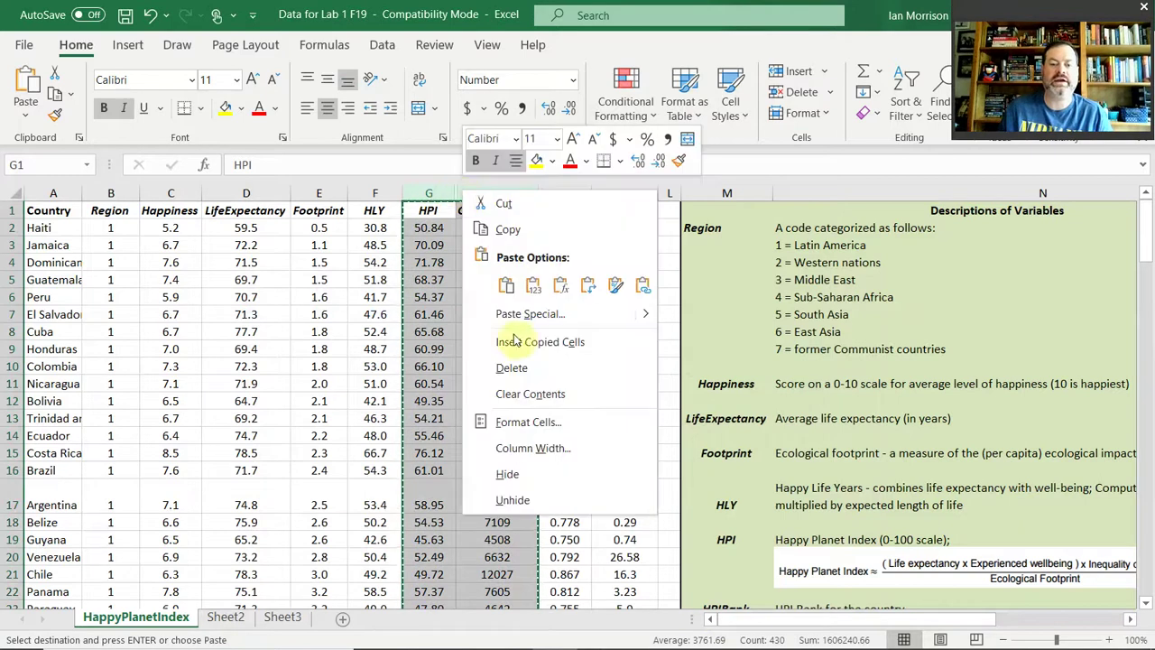
pyautogui.click(545, 502)
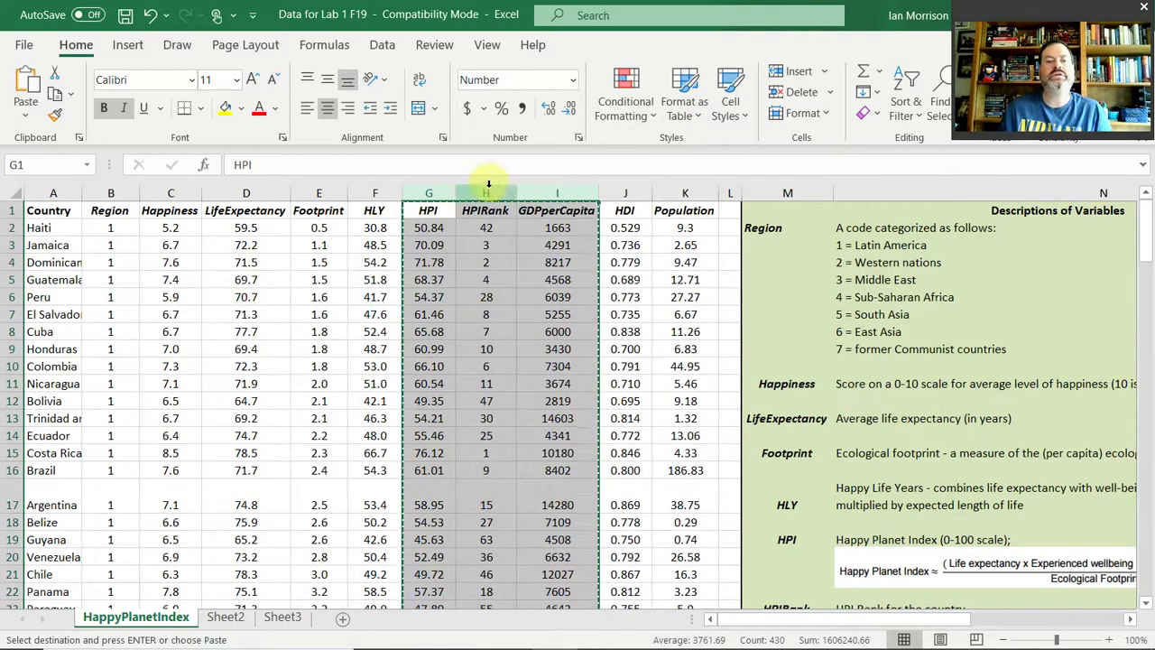
pyautogui.click(445, 189)
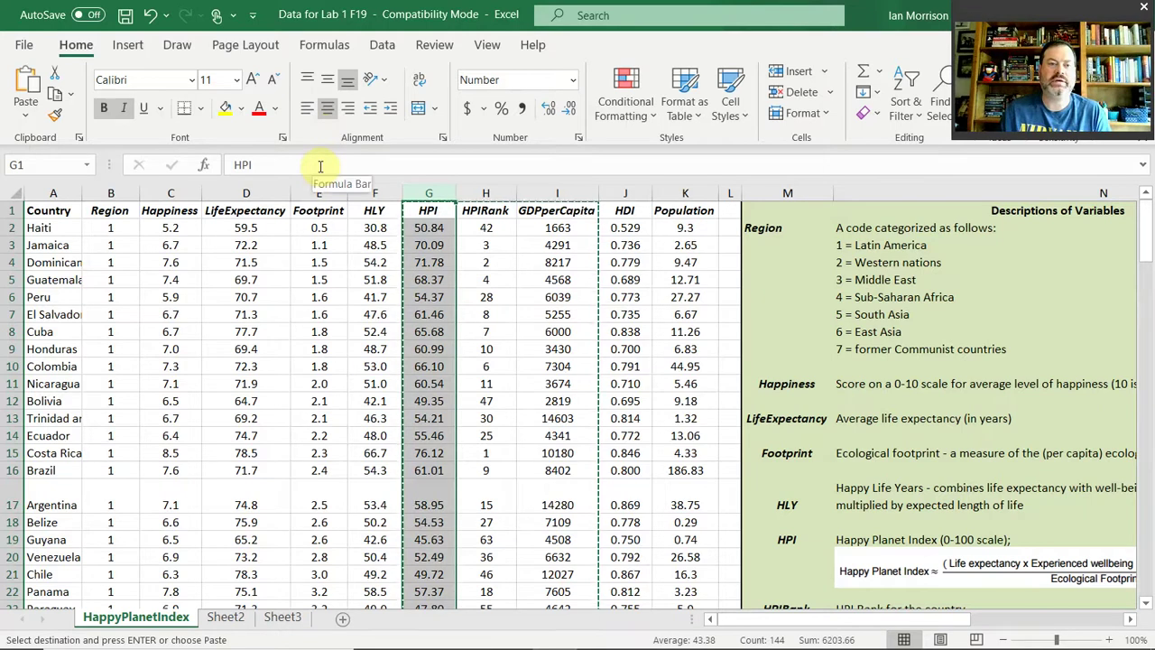
# Step: Narrow the empty column L and the Country, HLY and HDI columns
pyautogui.click(173, 193)
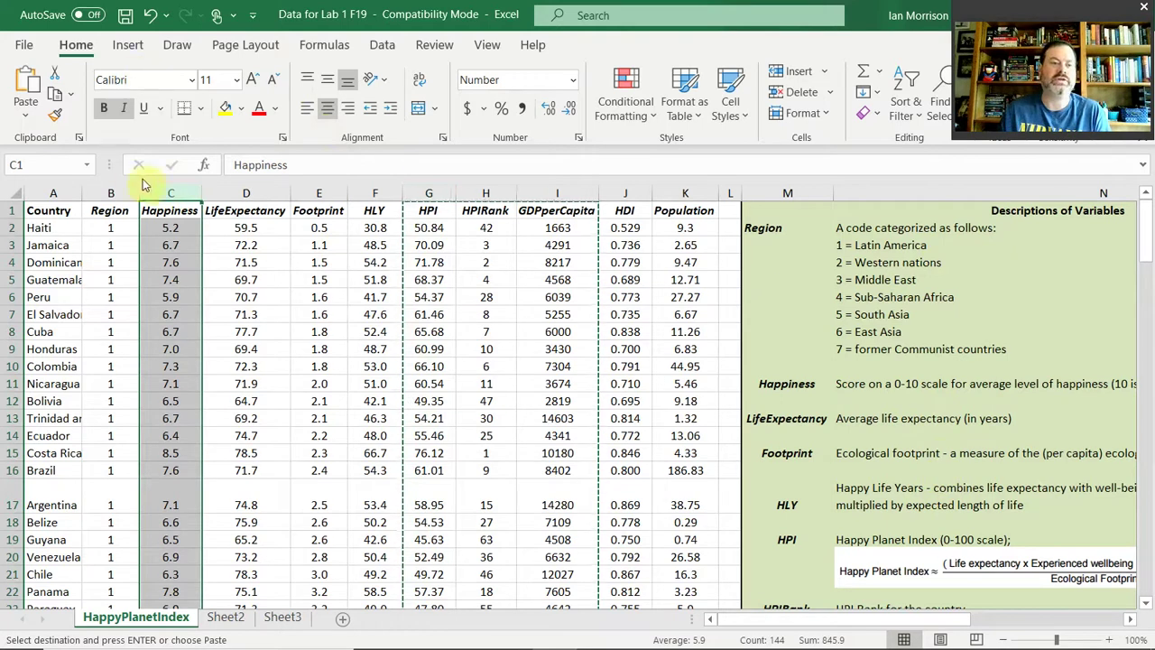
pyautogui.click(118, 192)
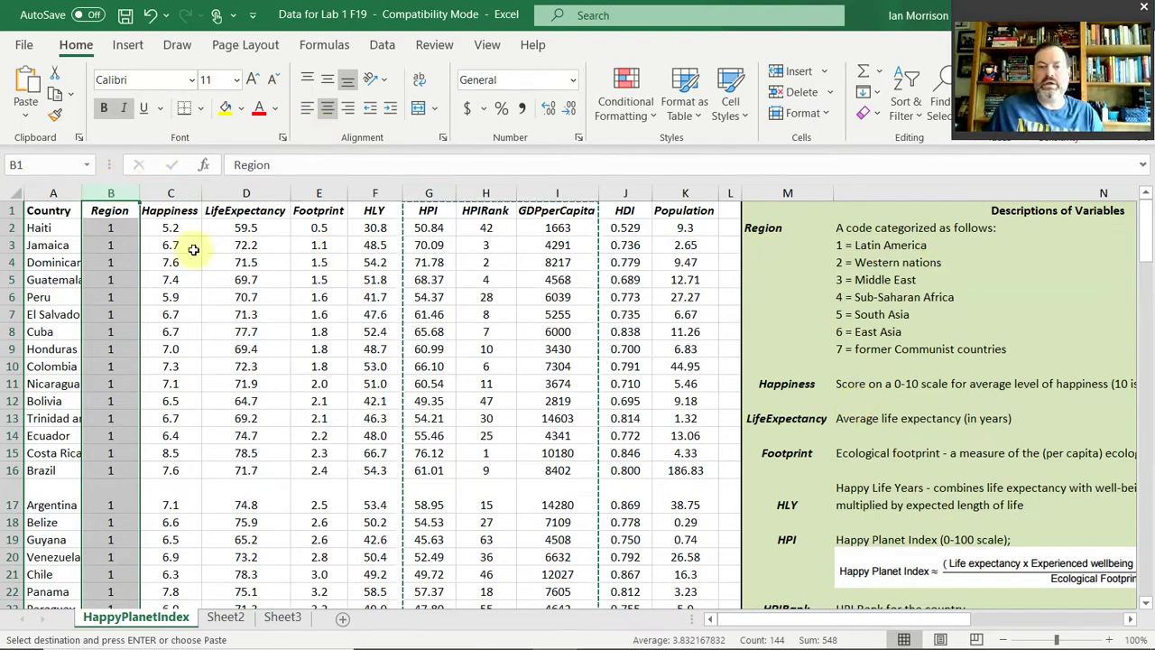
pyautogui.click(171, 193)
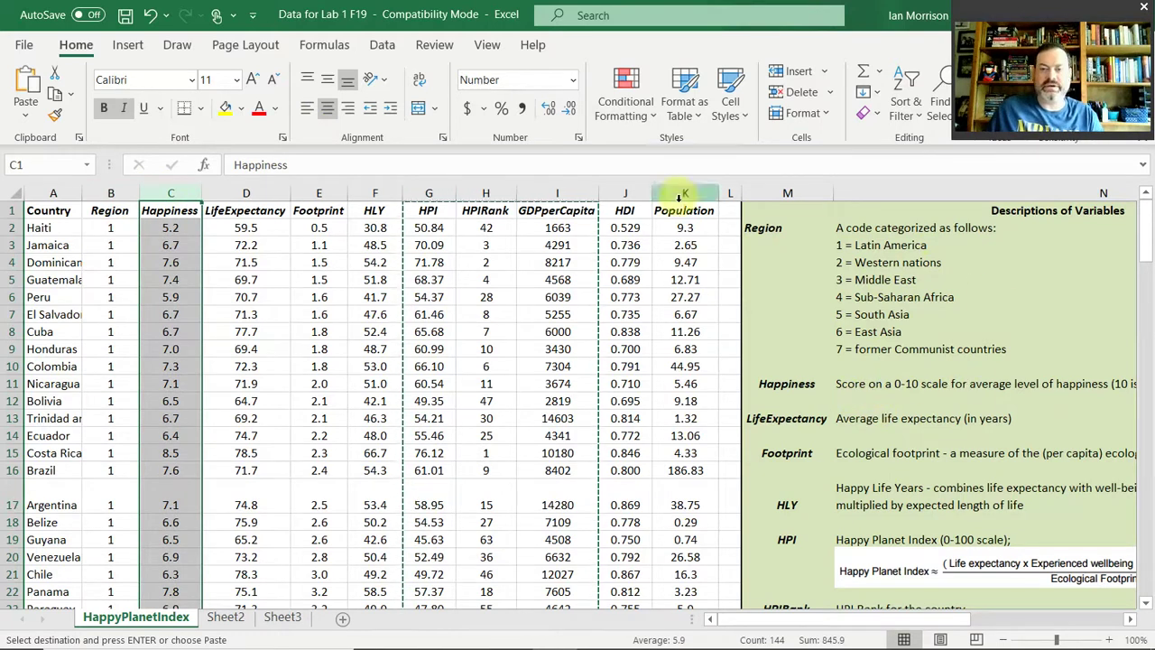
pyautogui.moveTo(740, 192); pyautogui.dragTo(737, 193)
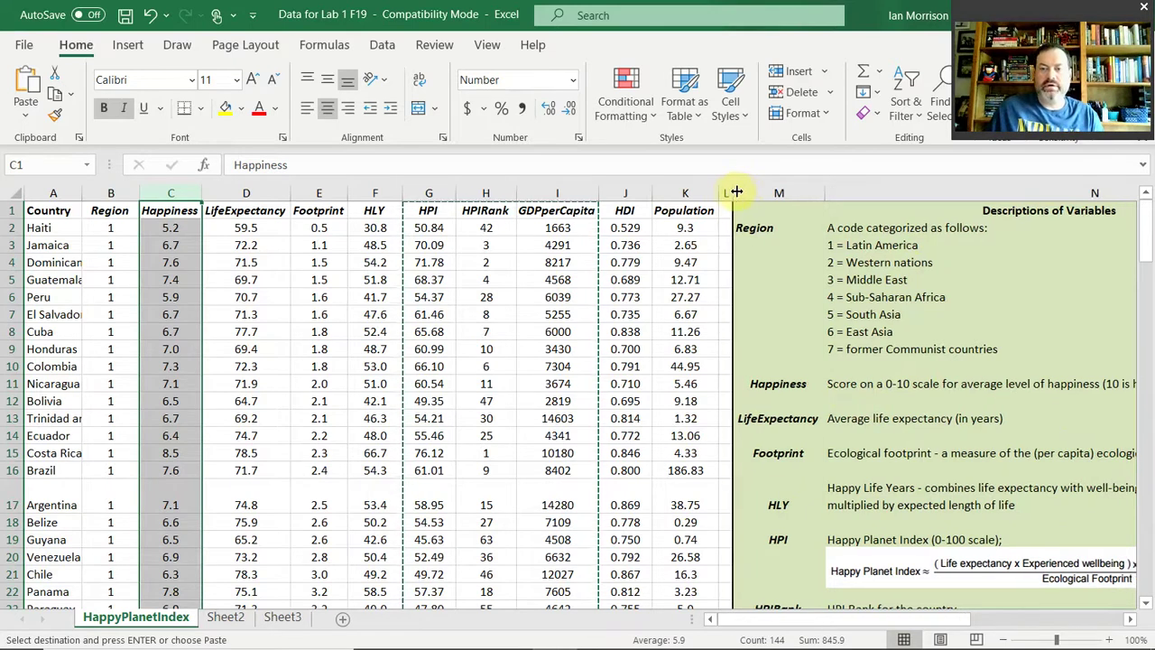
pyautogui.moveTo(81, 192); pyautogui.dragTo(118, 193)
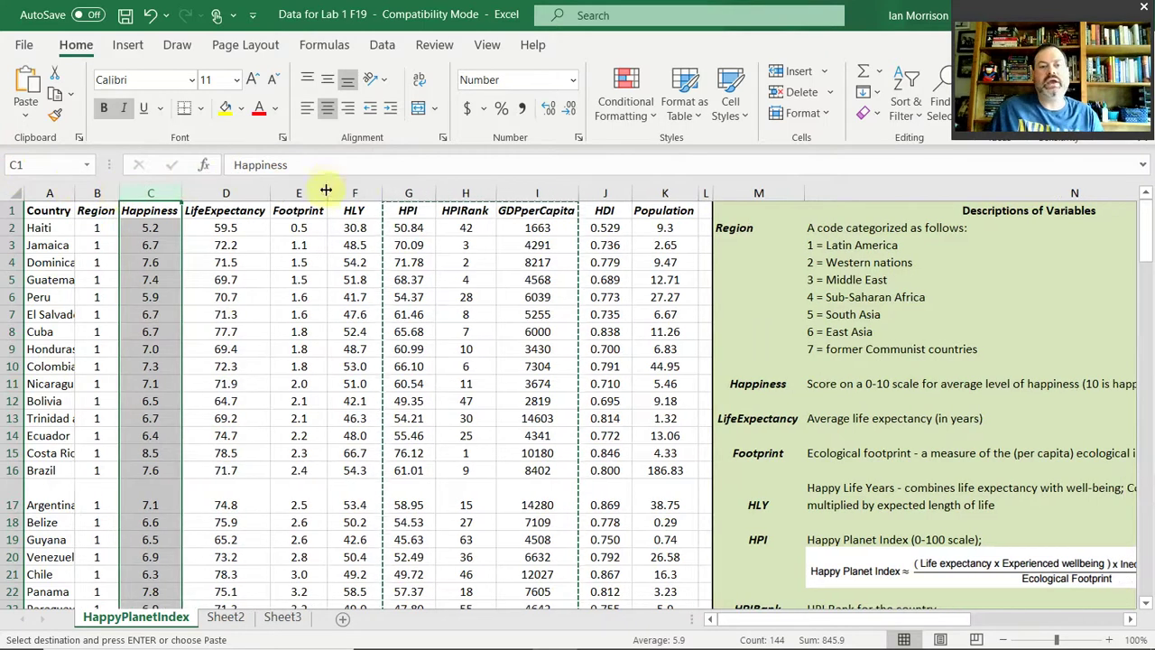
pyautogui.moveTo(380, 191); pyautogui.dragTo(455, 193)
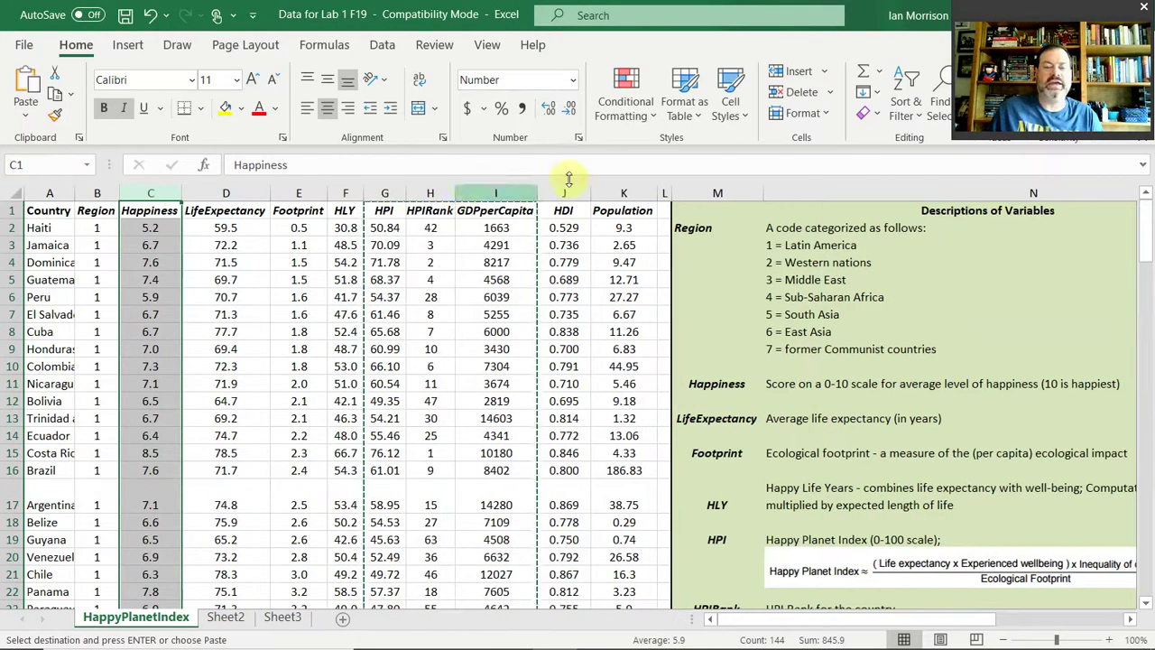
pyautogui.moveTo(587, 194); pyautogui.dragTo(631, 193)
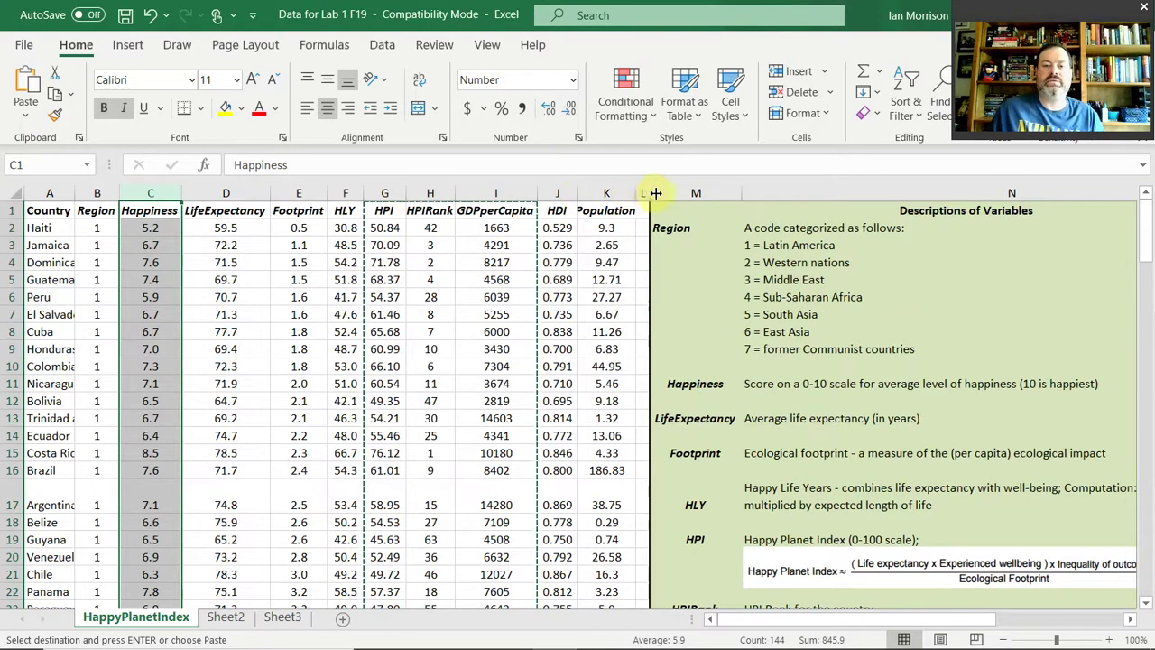
pyautogui.moveTo(648, 192); pyautogui.dragTo(644, 192)
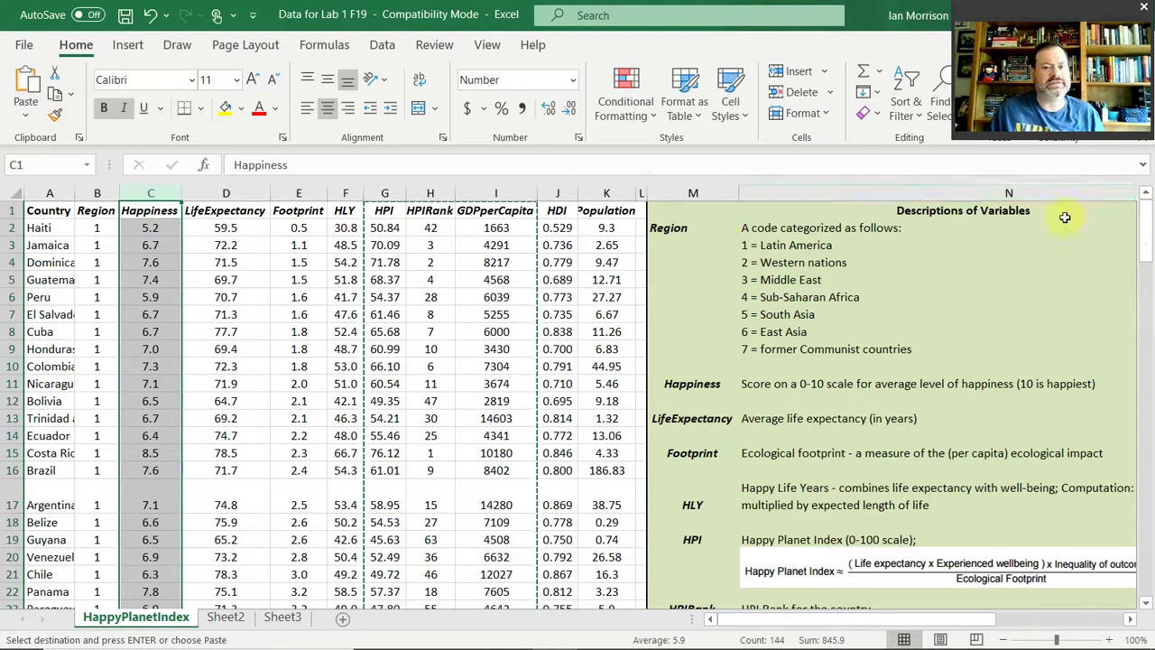
# Step: Narrow description column M and check Haiti's full Footprint, Happiness and LifeExpectancy values
pyautogui.moveTo(734, 193); pyautogui.dragTo(730, 194)
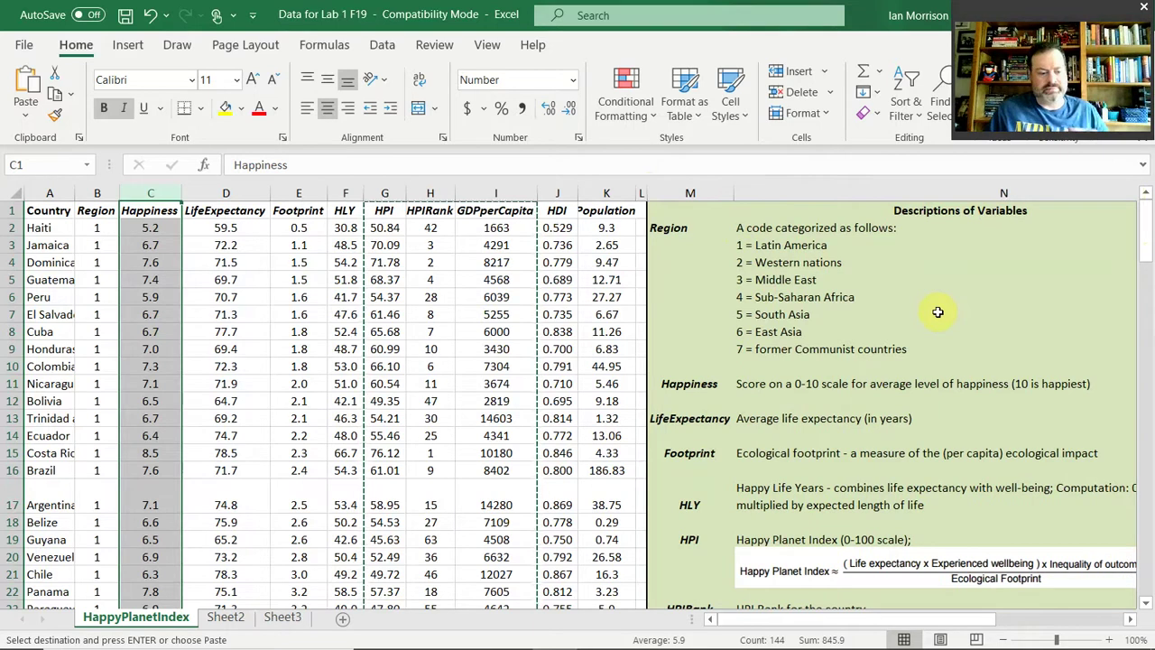
pyautogui.click(200, 191)
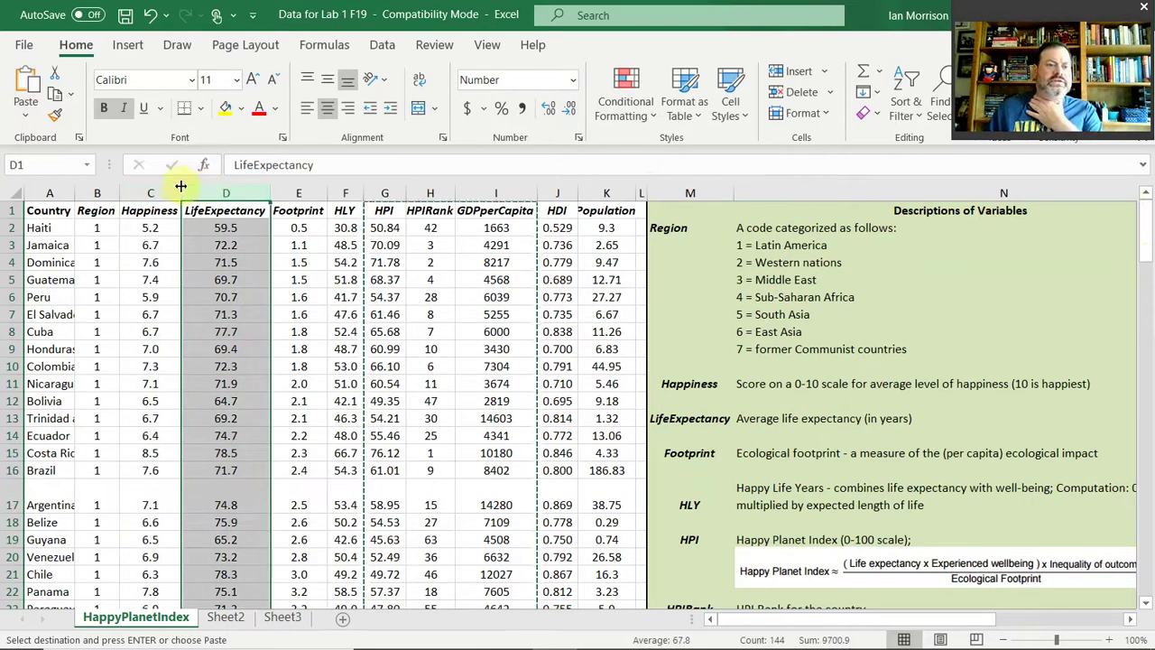
pyautogui.click(149, 193)
pyautogui.click(203, 192)
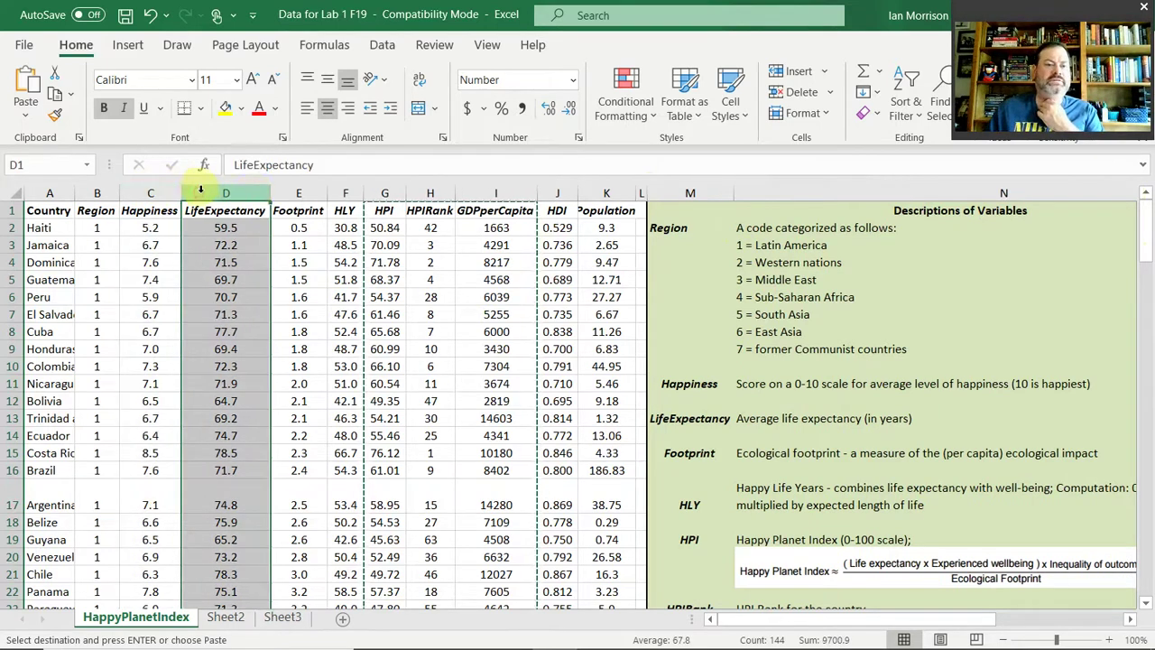
pyautogui.click(305, 193)
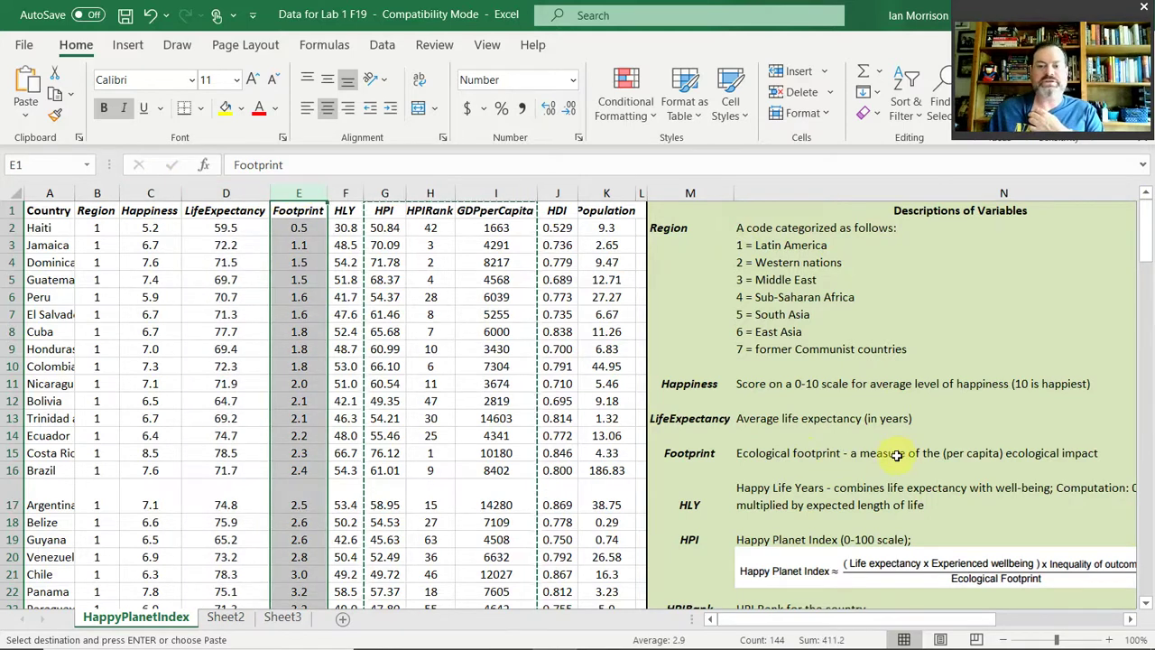
pyautogui.click(293, 226)
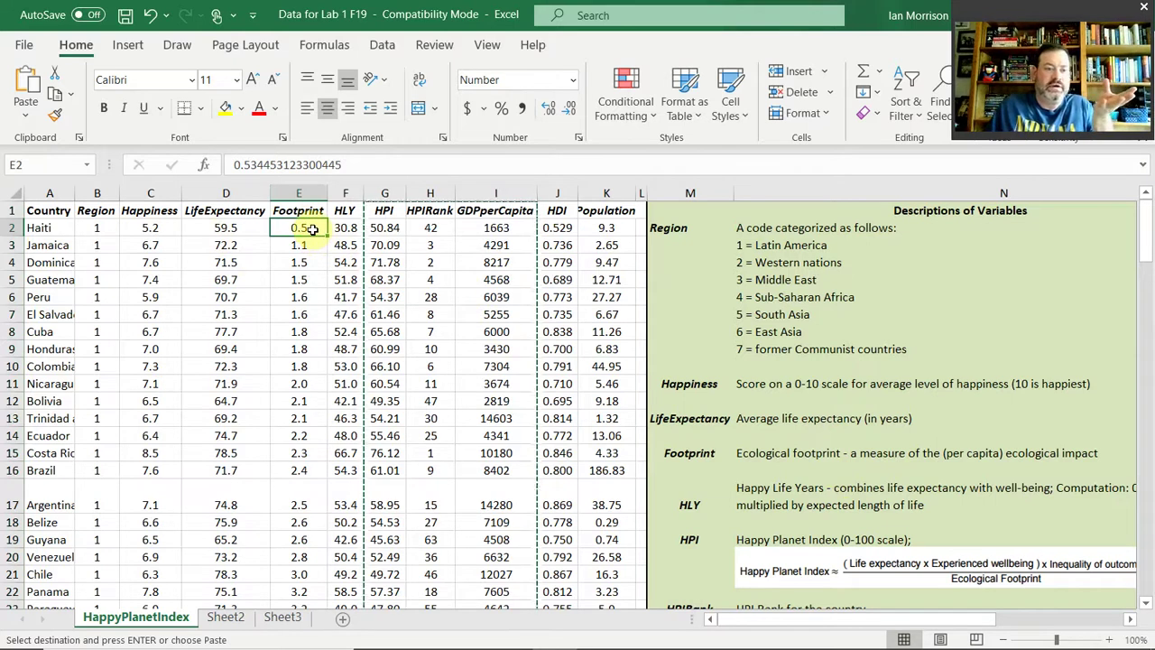
pyautogui.click(158, 228)
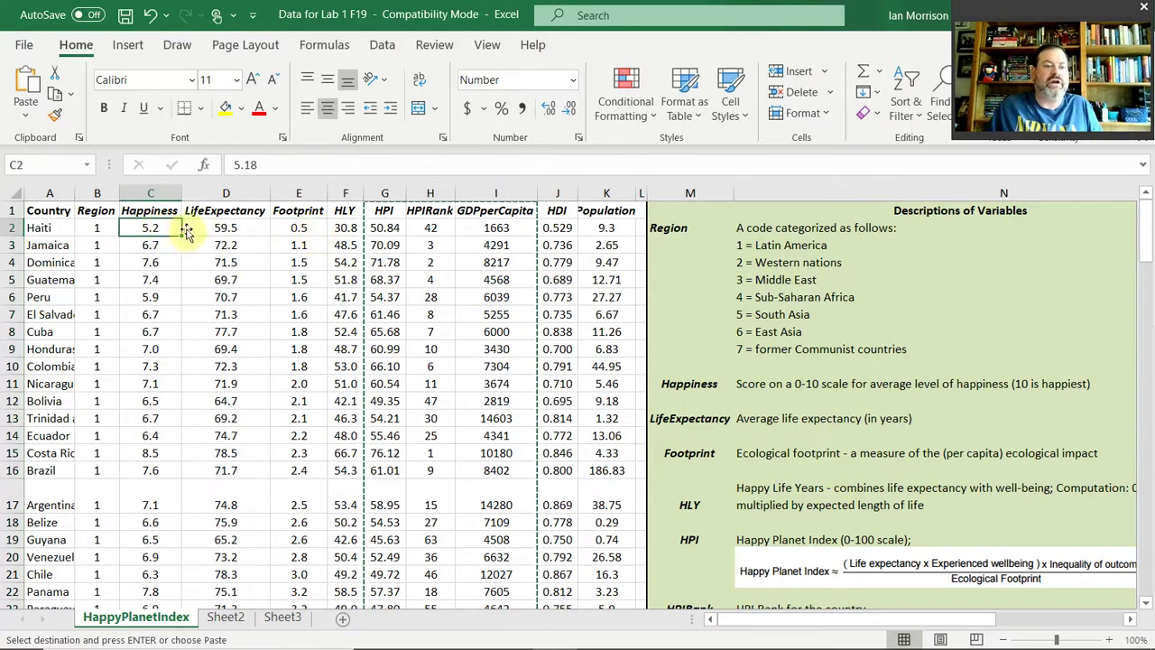
pyautogui.click(210, 226)
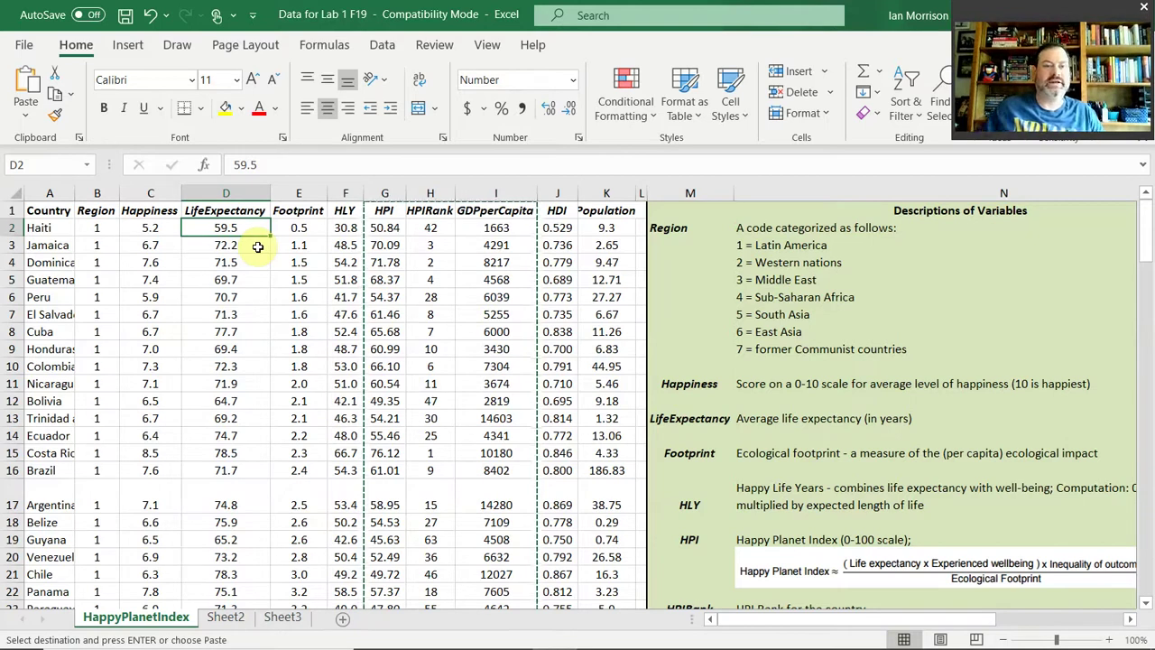
# Step: Review the HLY, HPI, GDPperCapita and HDI columns in turn
pyautogui.click(345, 193)
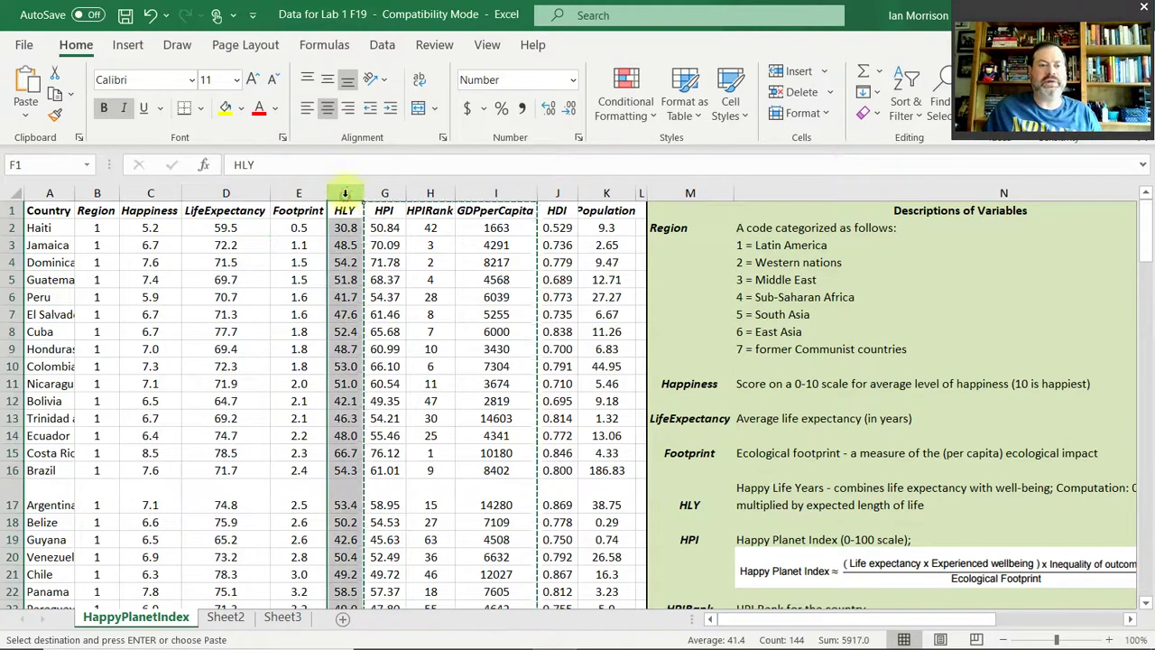
pyautogui.scroll(-1, 821, 433)
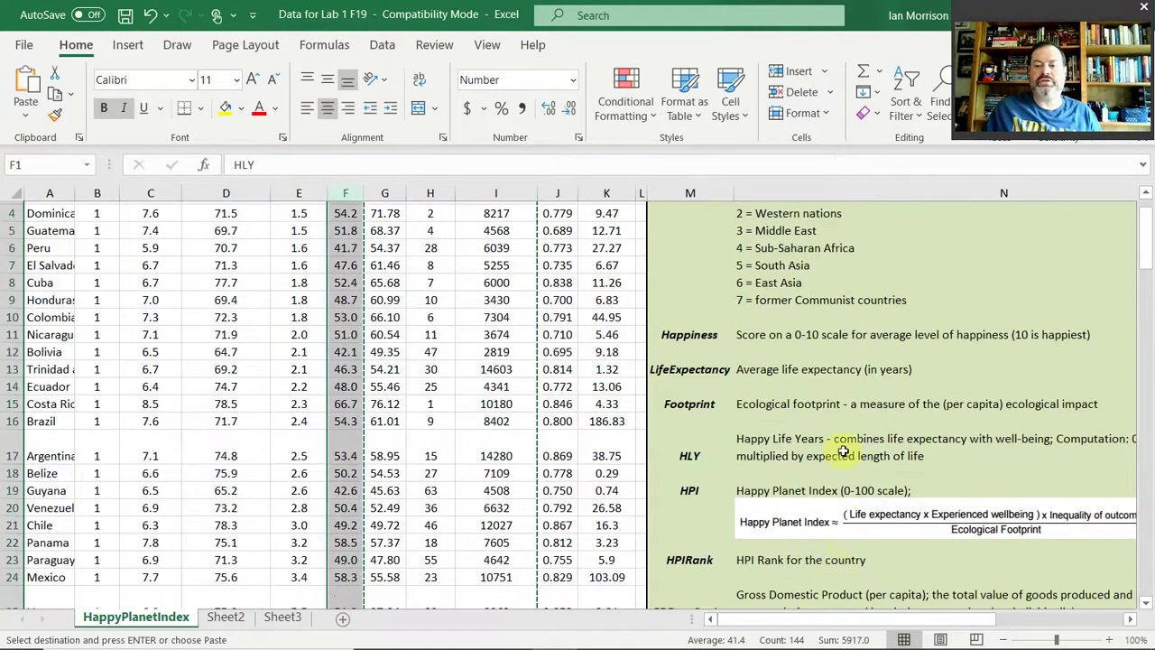
pyautogui.scroll(1, 399, 234)
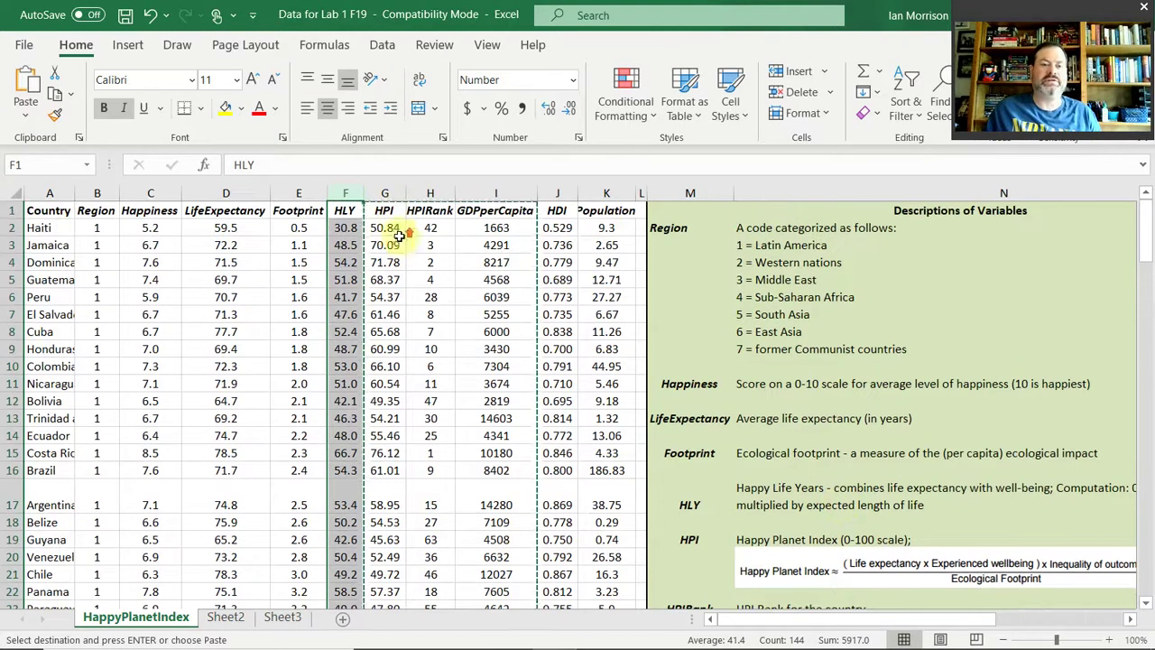
pyautogui.click(384, 186)
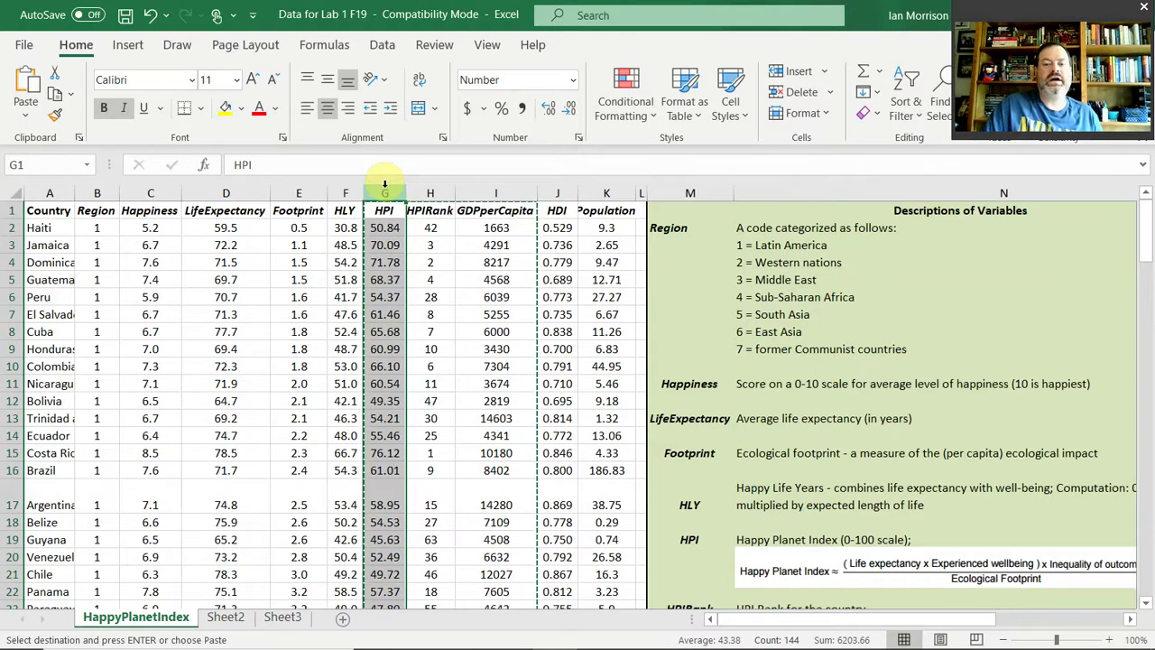
pyautogui.click(341, 191)
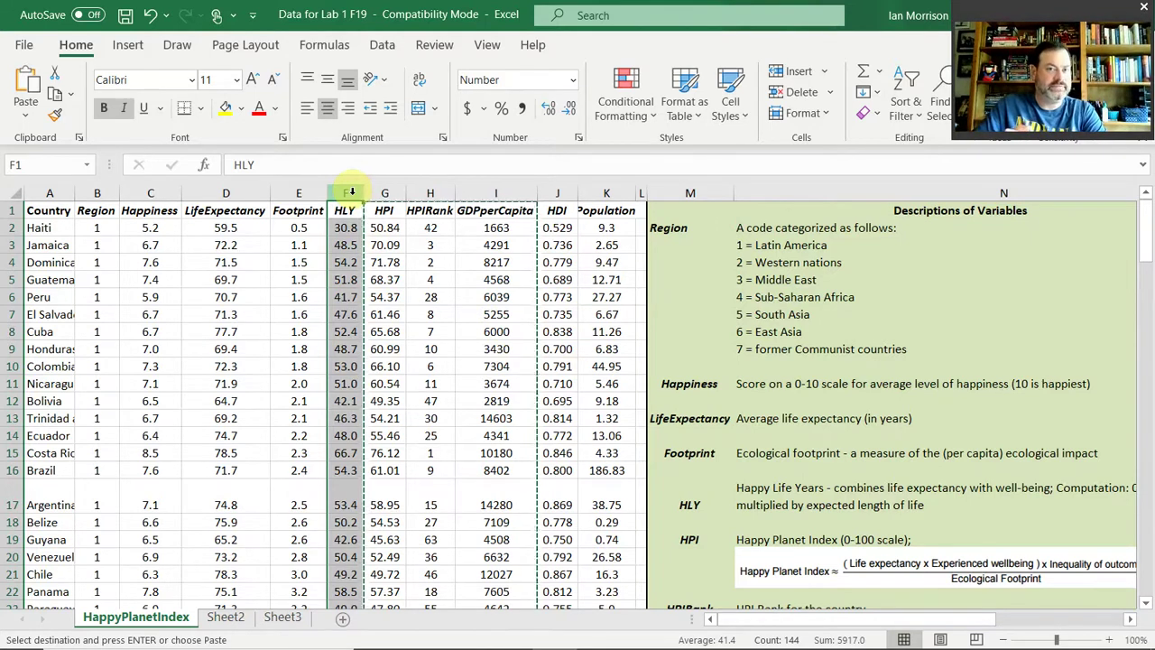
pyautogui.click(385, 184)
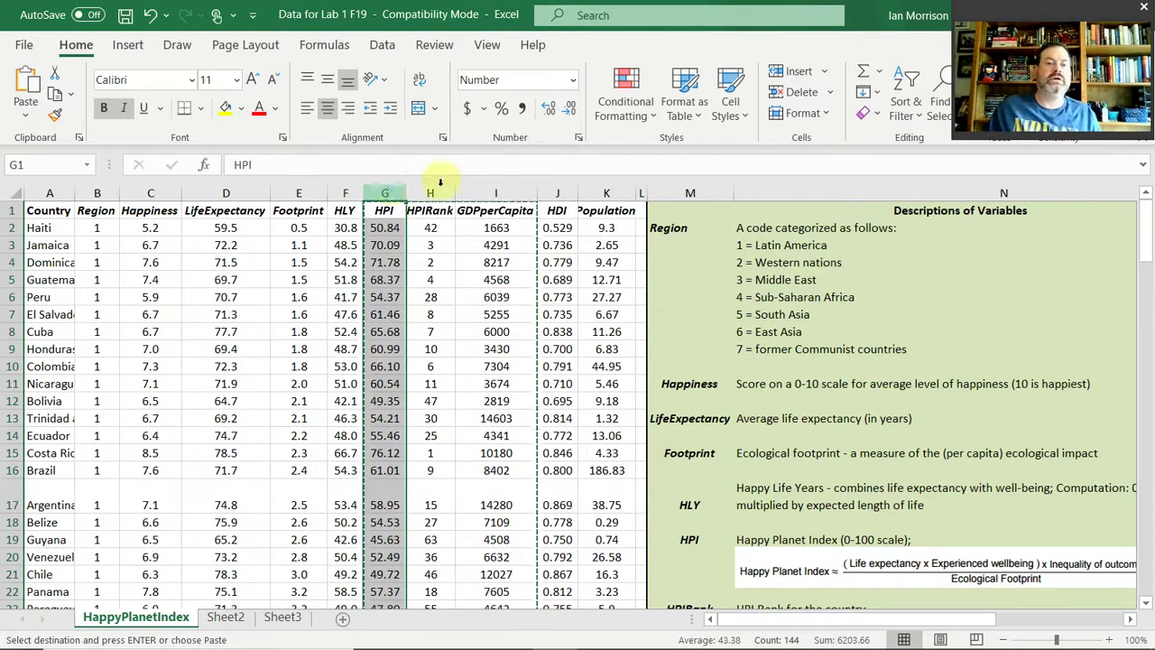
pyautogui.click(480, 189)
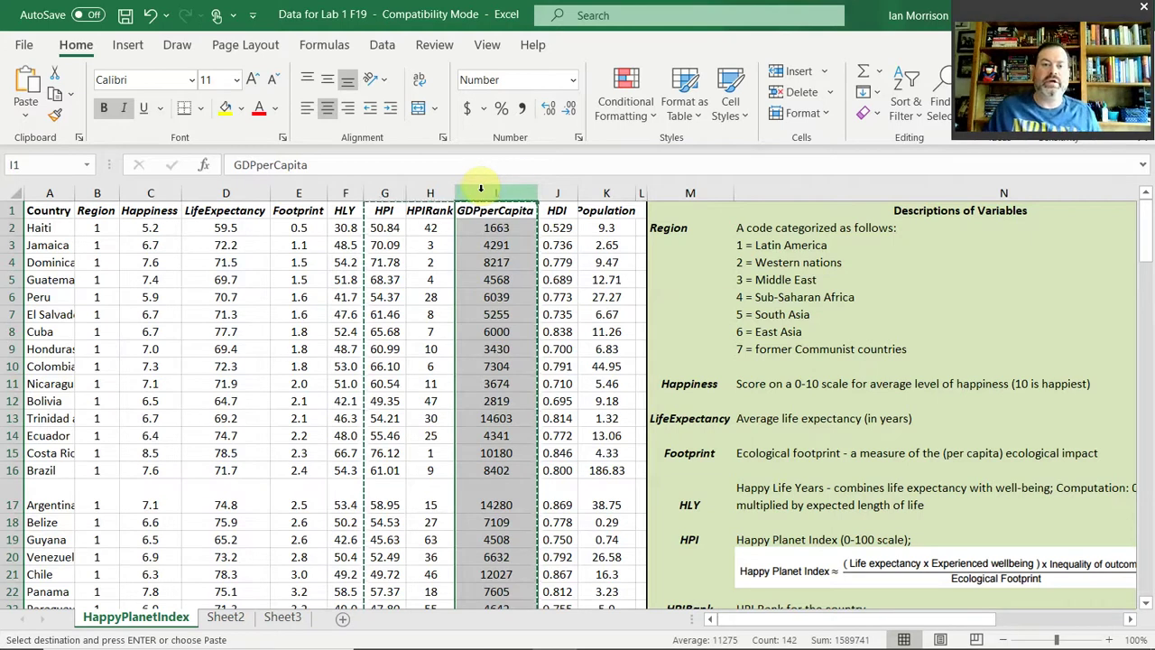
pyautogui.click(553, 187)
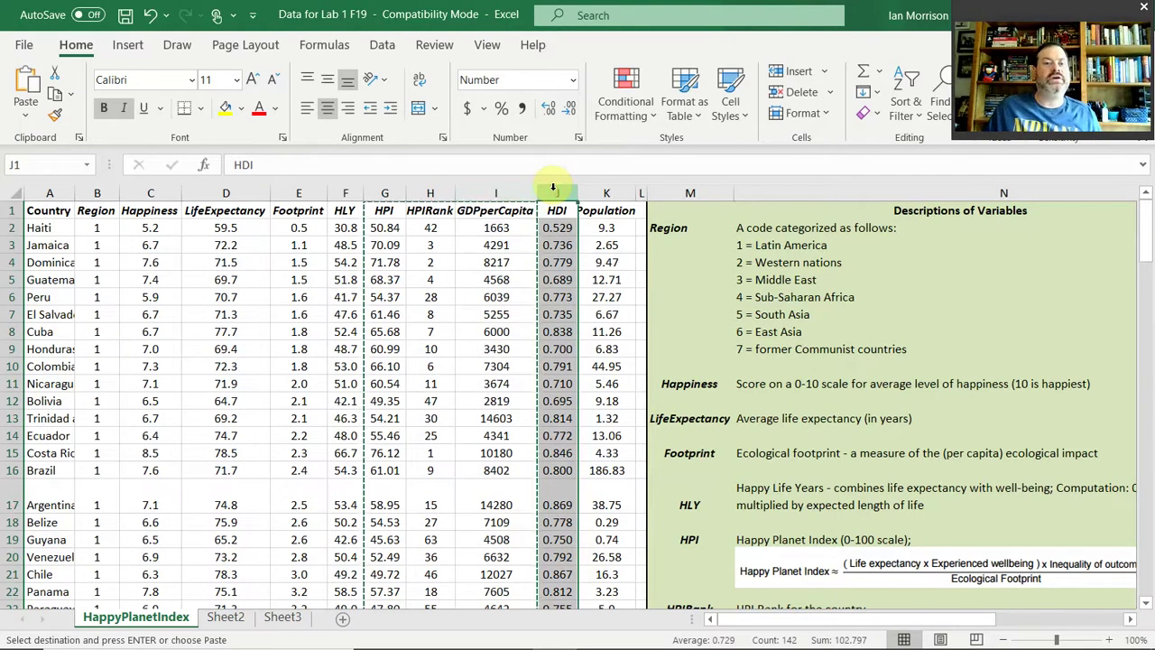
# Step: Highlight the HDI description text, then select the Population column
pyautogui.scroll(-4, 753, 343)
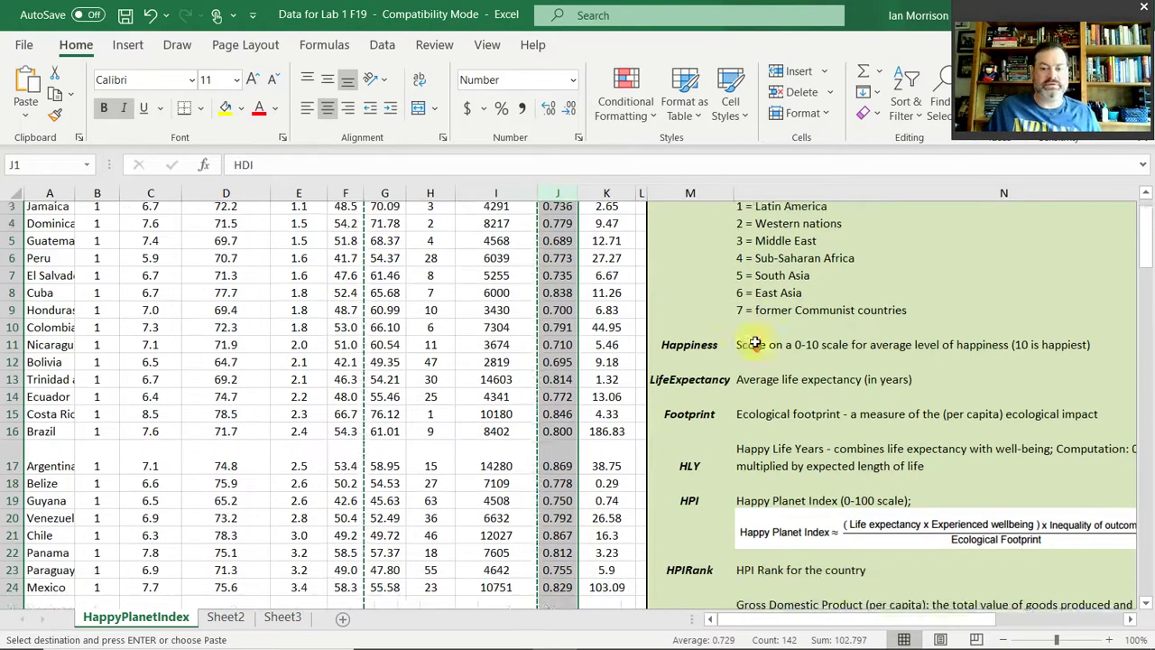
pyautogui.moveTo(741, 474); pyautogui.dragTo(997, 555)
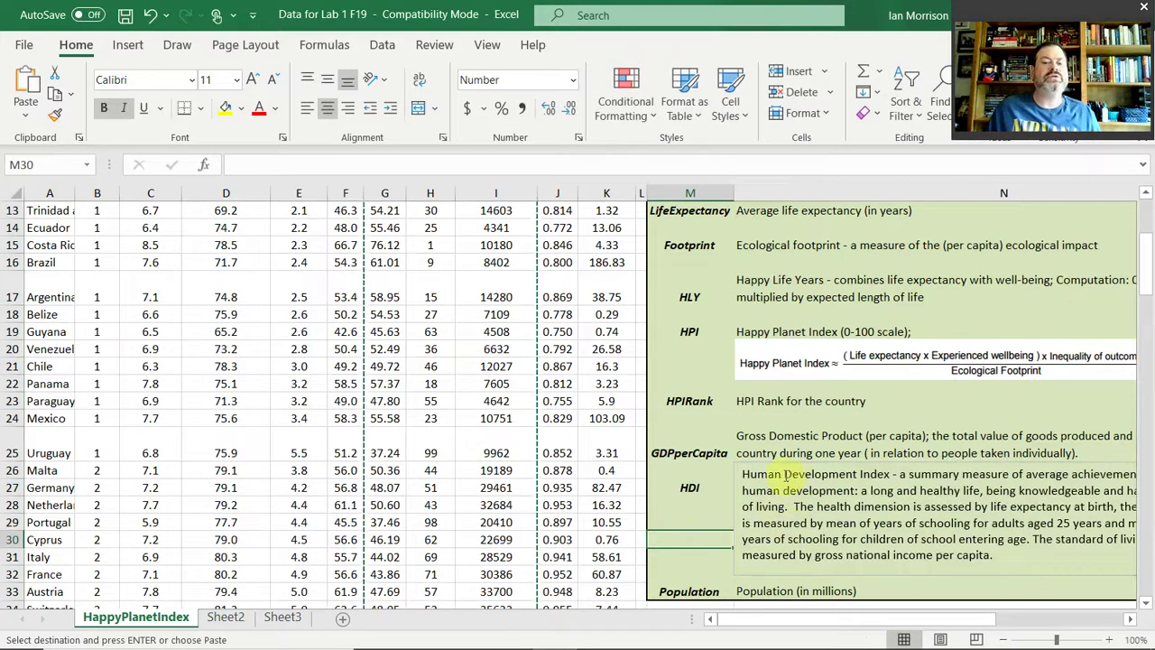
pyautogui.scroll(4, 555, 263)
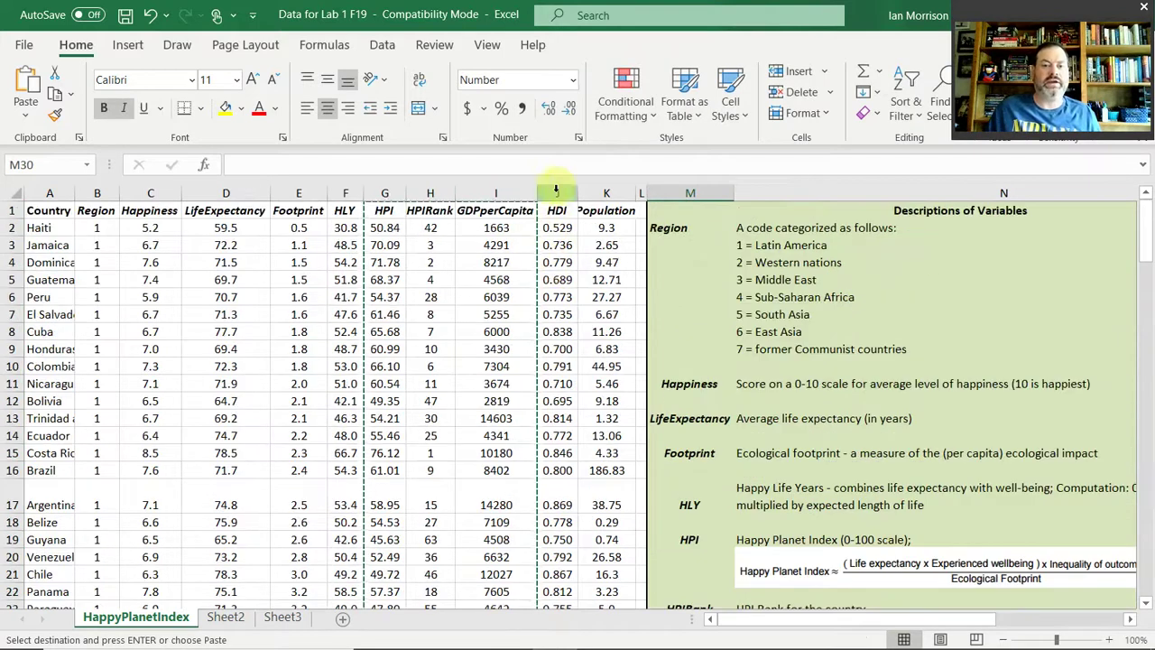
pyautogui.click(598, 185)
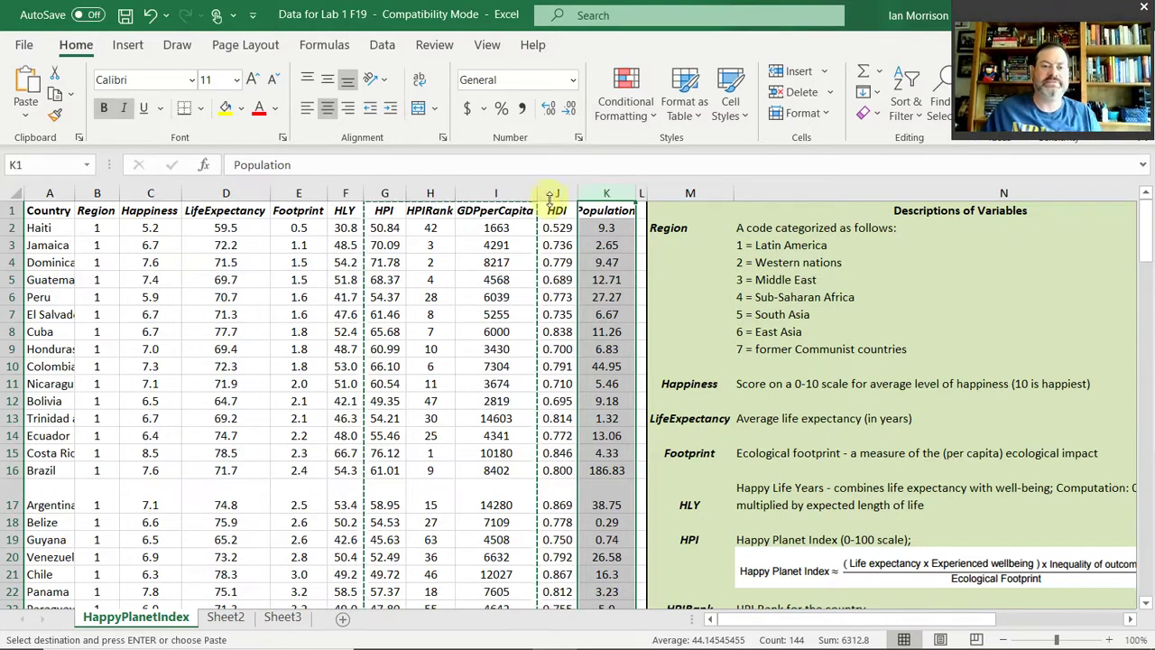
# Step: Highlight the GDPperCapita, HDI, HPIRank and HPI columns in the lab data sheet
pyautogui.click(492, 194)
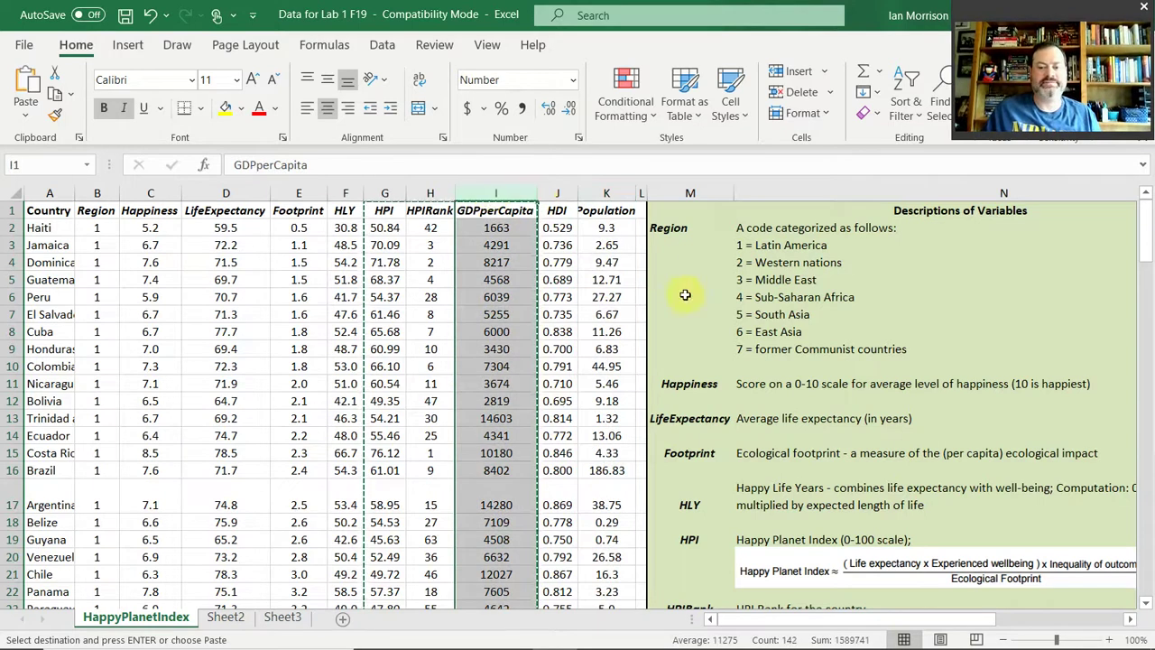
pyautogui.scroll(-2, 685, 297)
pyautogui.scroll(-3, 763, 314)
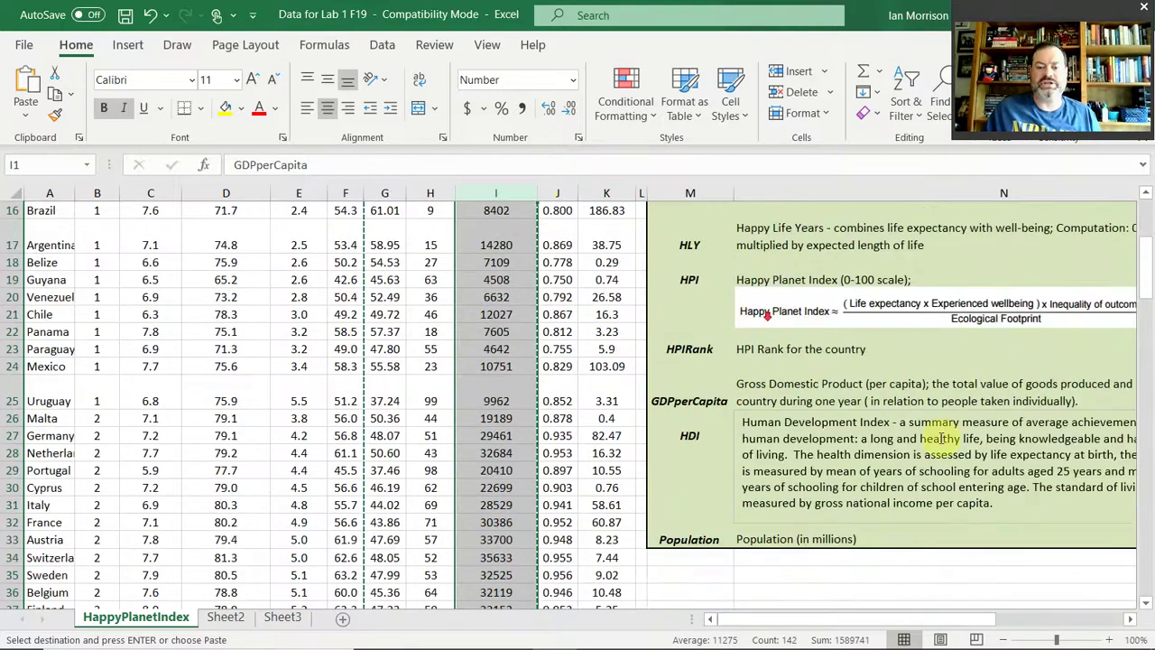
pyautogui.scroll(5, 802, 485)
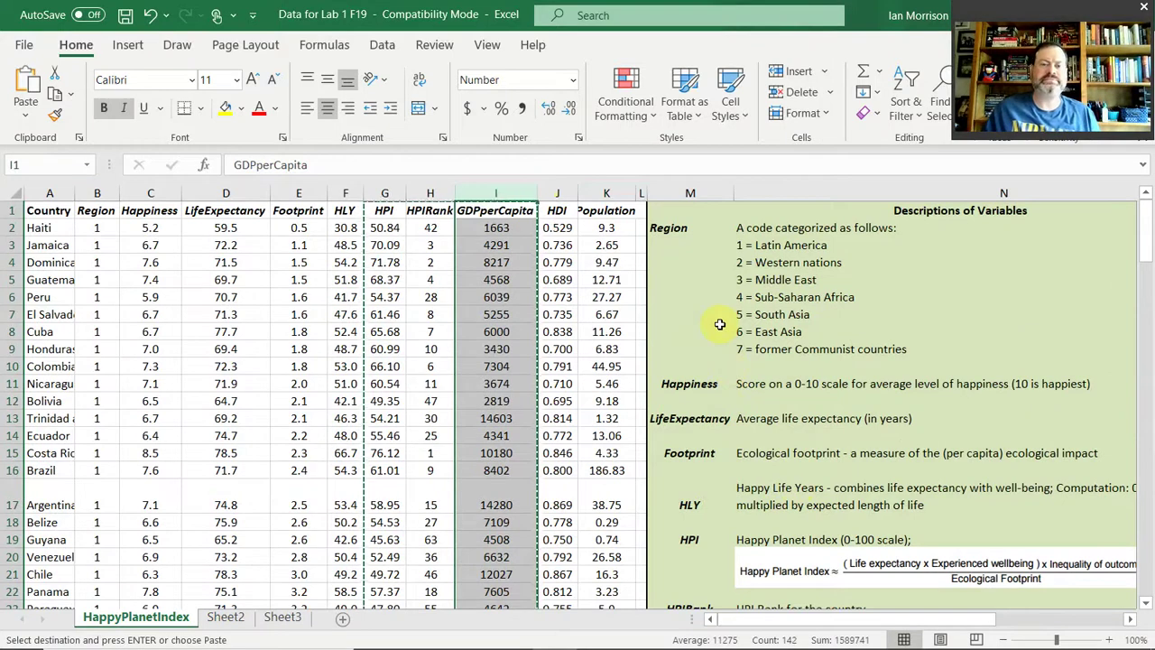
pyautogui.click(557, 188)
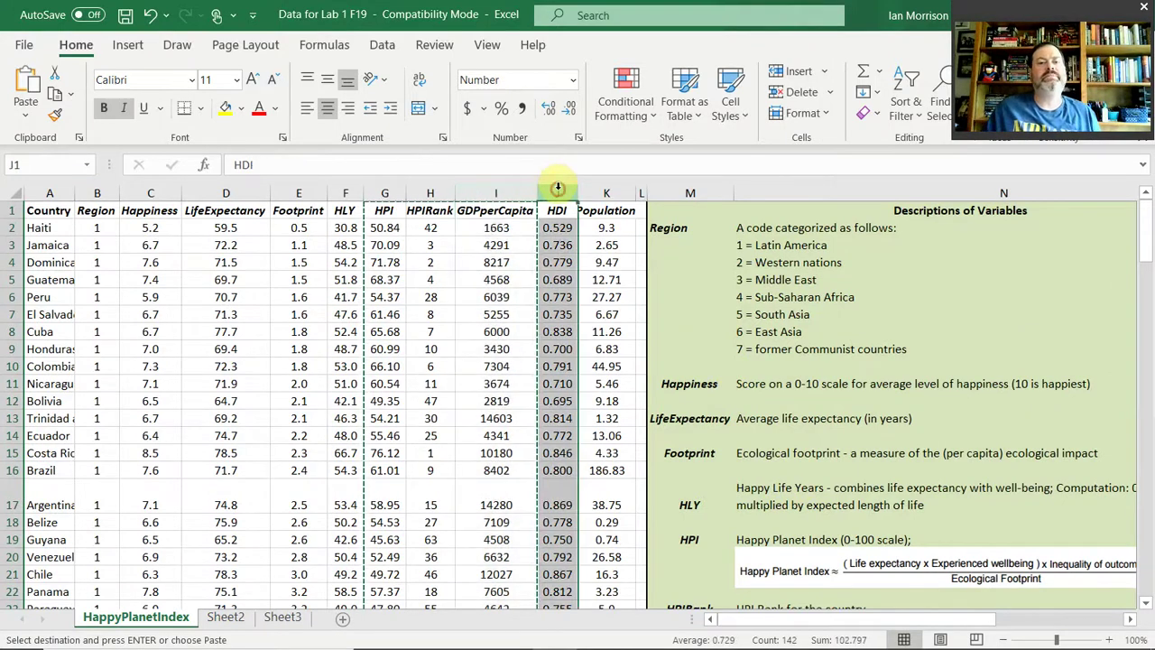
pyautogui.click(426, 189)
pyautogui.click(384, 188)
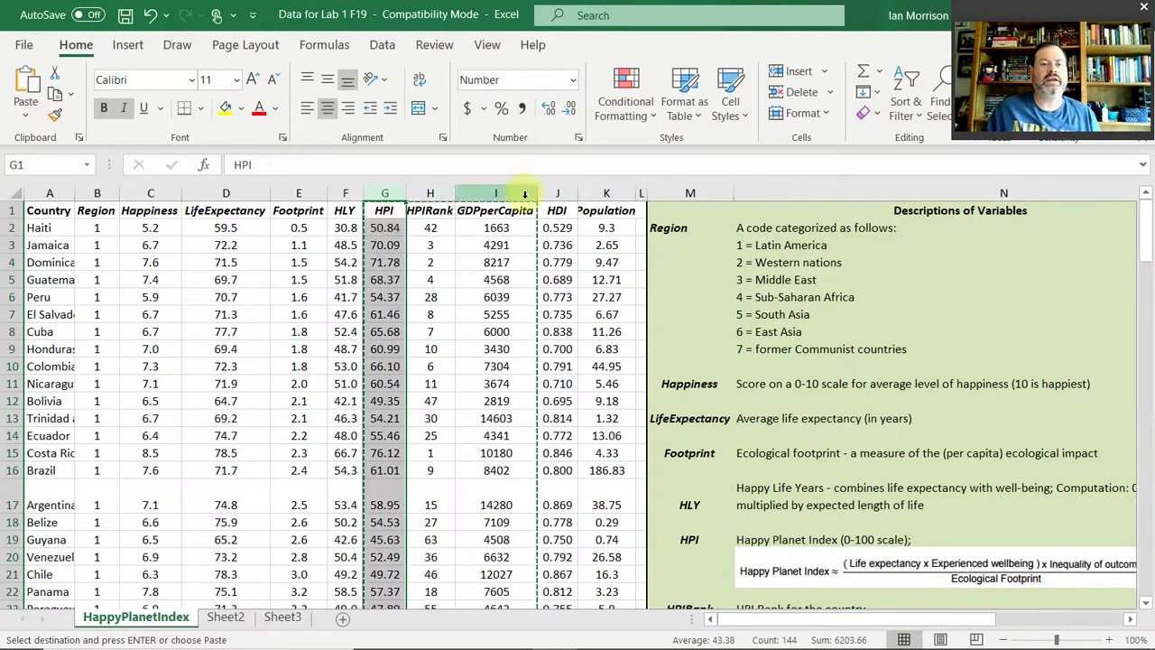
# Step: Revisit the HDI, HPI, GDPperCapita and LifeExpectancy columns before leaving Excel
pyautogui.click(564, 193)
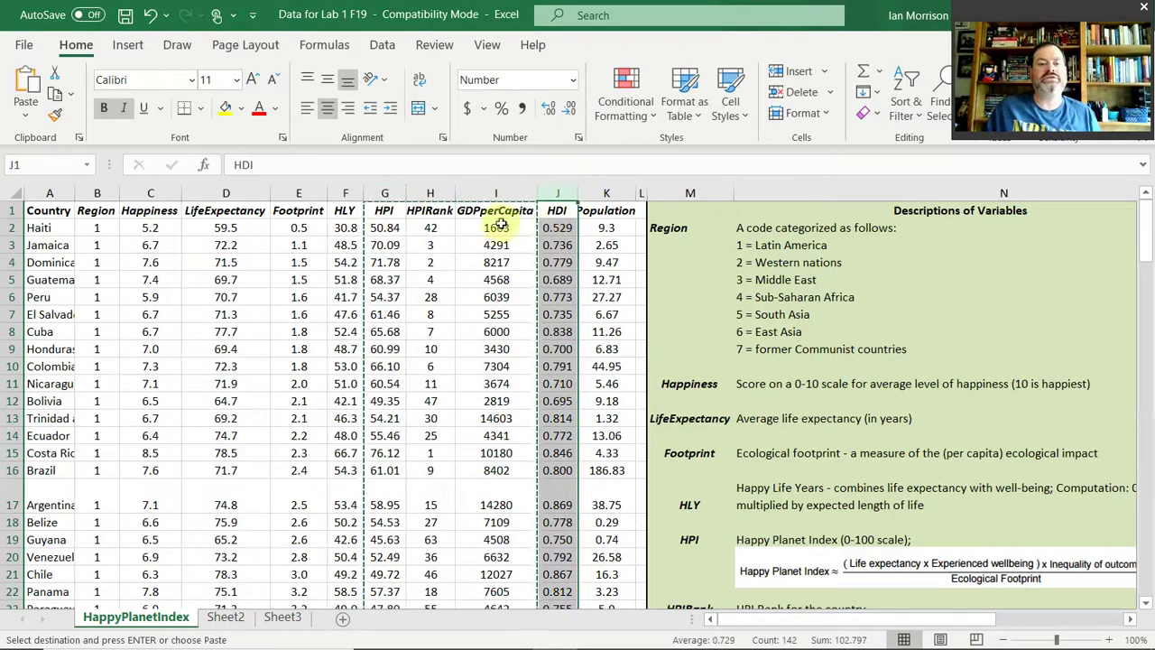
pyautogui.click(383, 191)
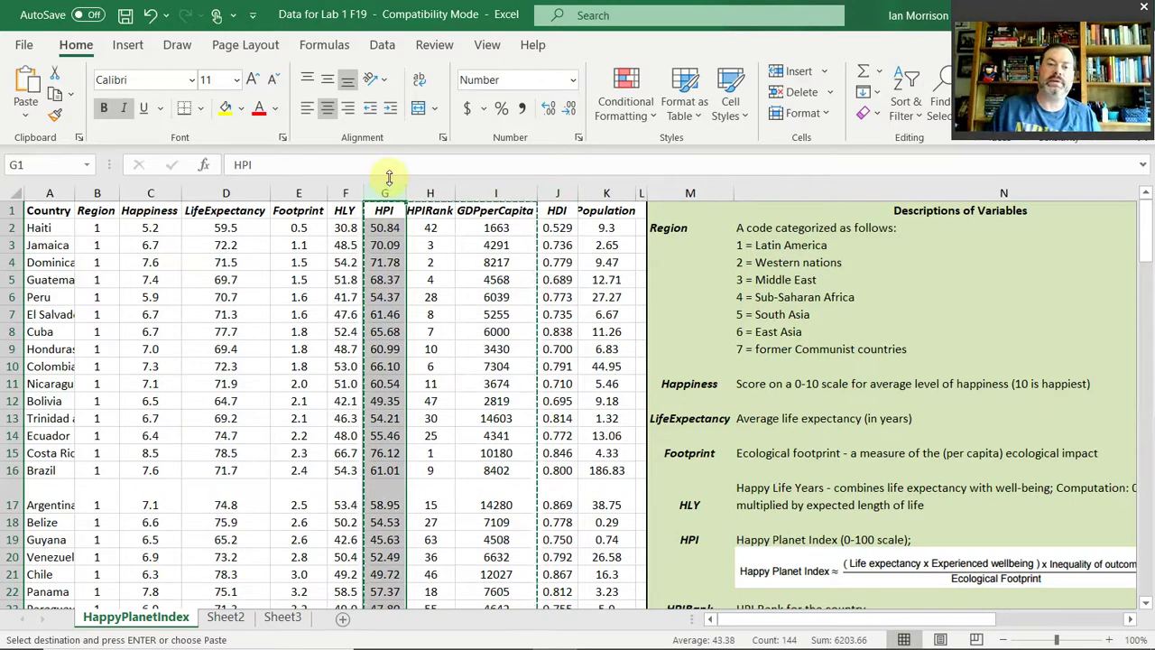
pyautogui.click(493, 184)
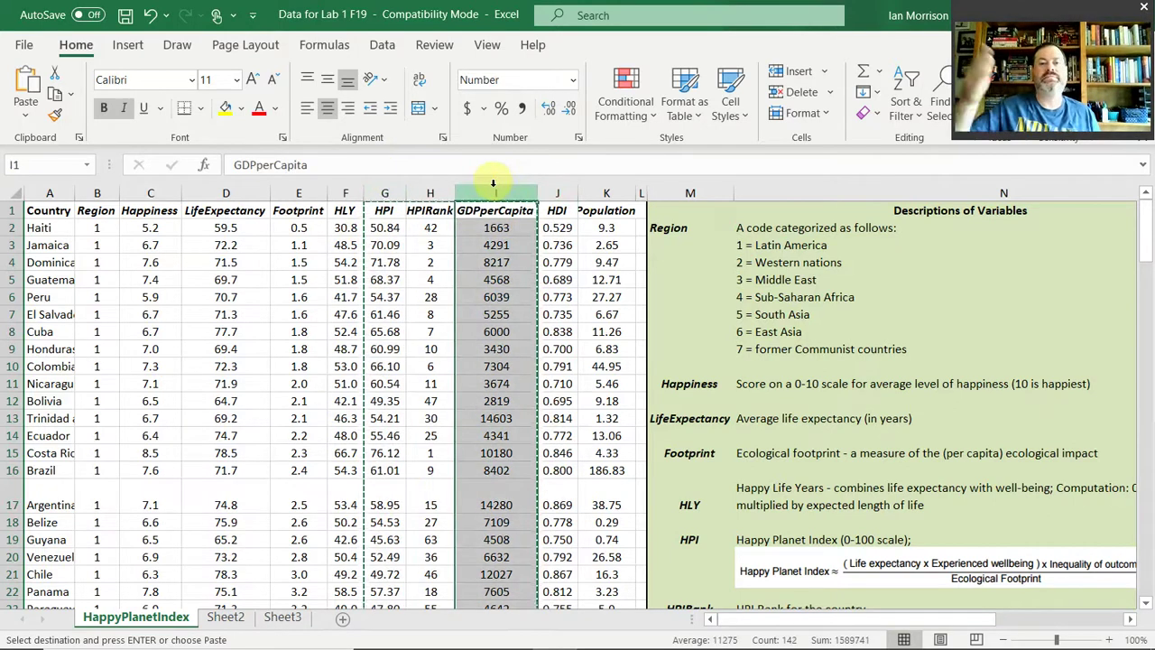
pyautogui.click(226, 189)
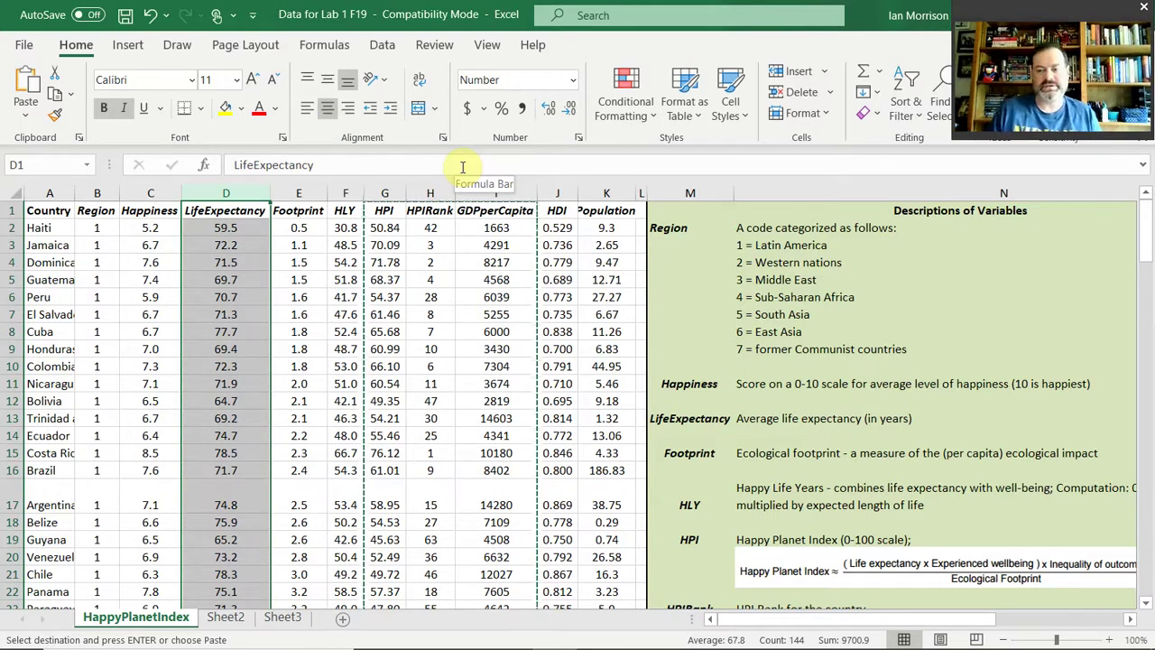
pyautogui.scroll(-7, 687, 229)
pyautogui.moveTo(1047, 54); pyautogui.dragTo(1030, 92)
# Step: Bring up the Word lab overview, scroll to HDI questions 16–20, then hide Word
pyautogui.click(1051, 15)
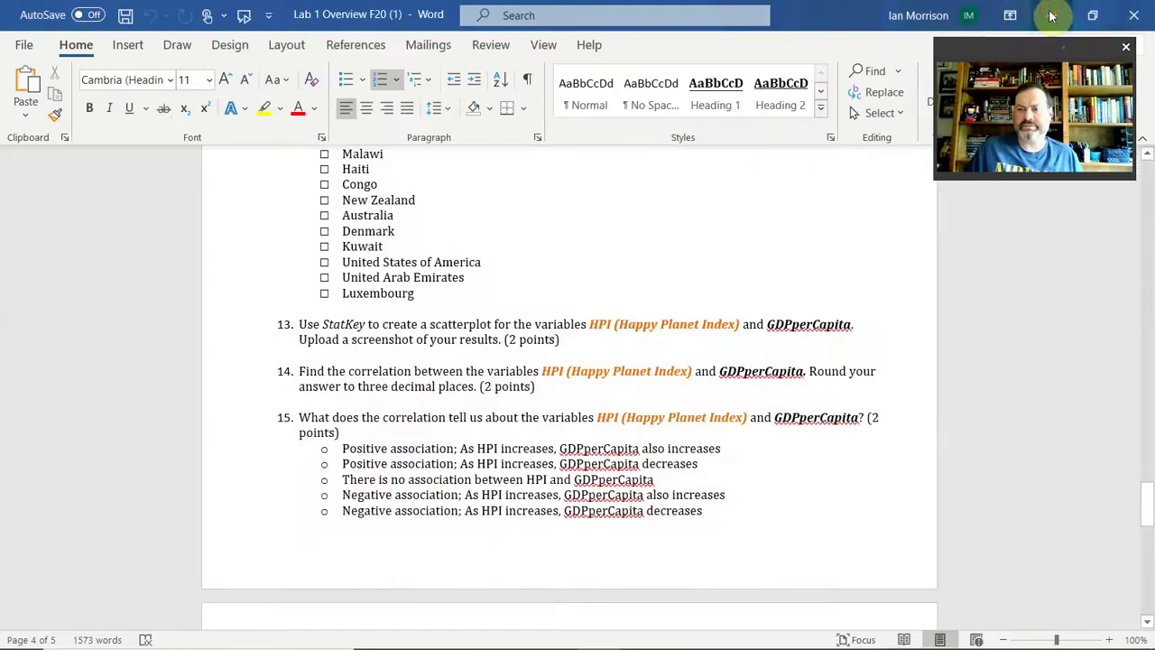
pyautogui.scroll(-15, 747, 235)
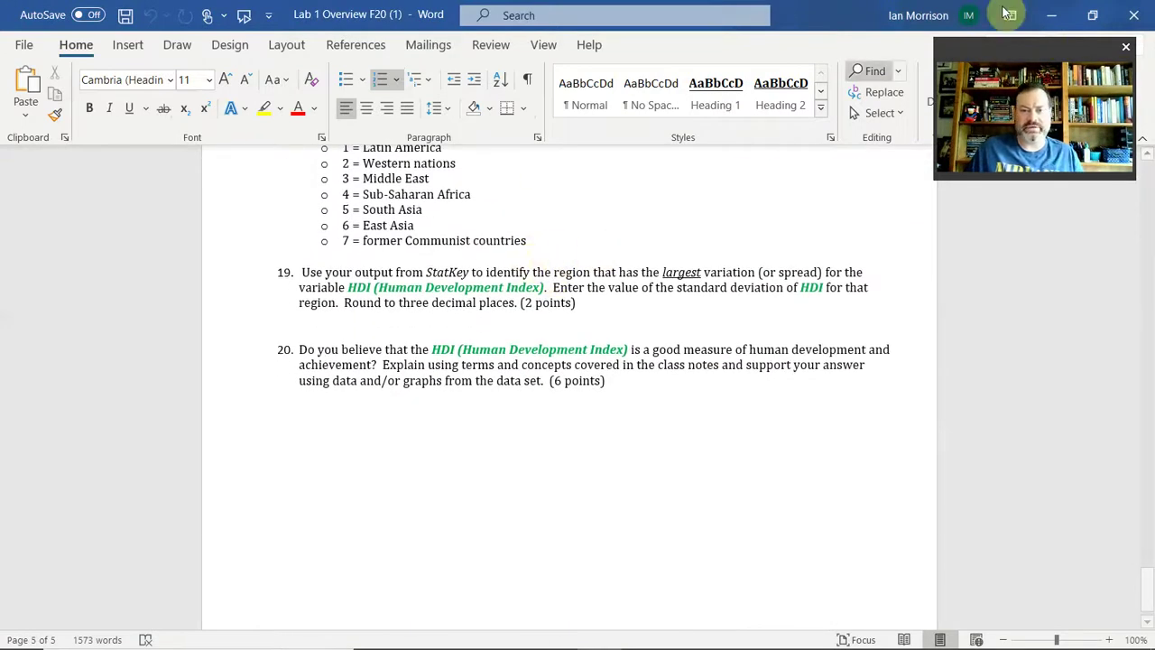
pyautogui.click(1052, 17)
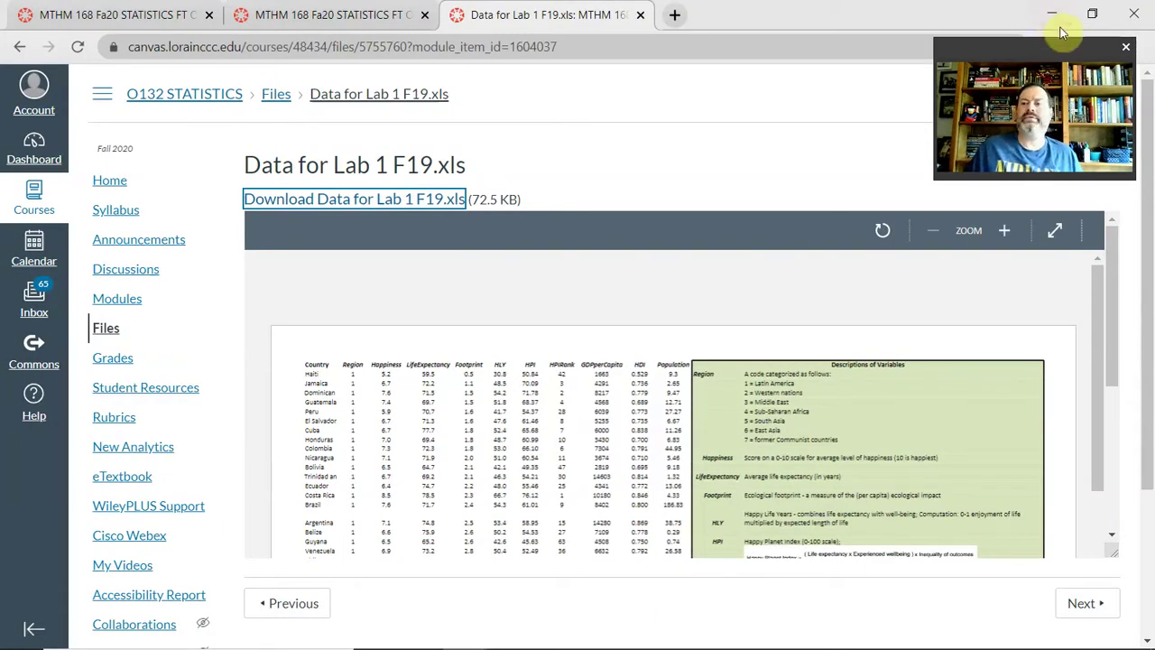
# Step: Open LAB #1 ASSESSMENT from Modules and glance back at the Word lab overview
pyautogui.click(22, 47)
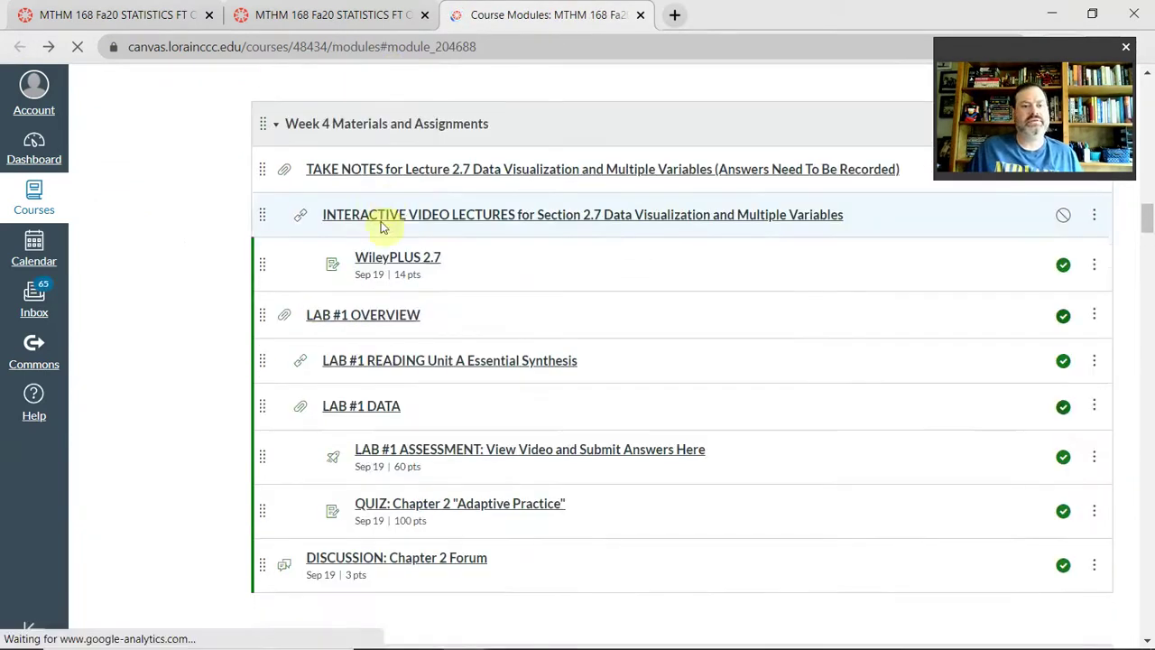
pyautogui.click(404, 440)
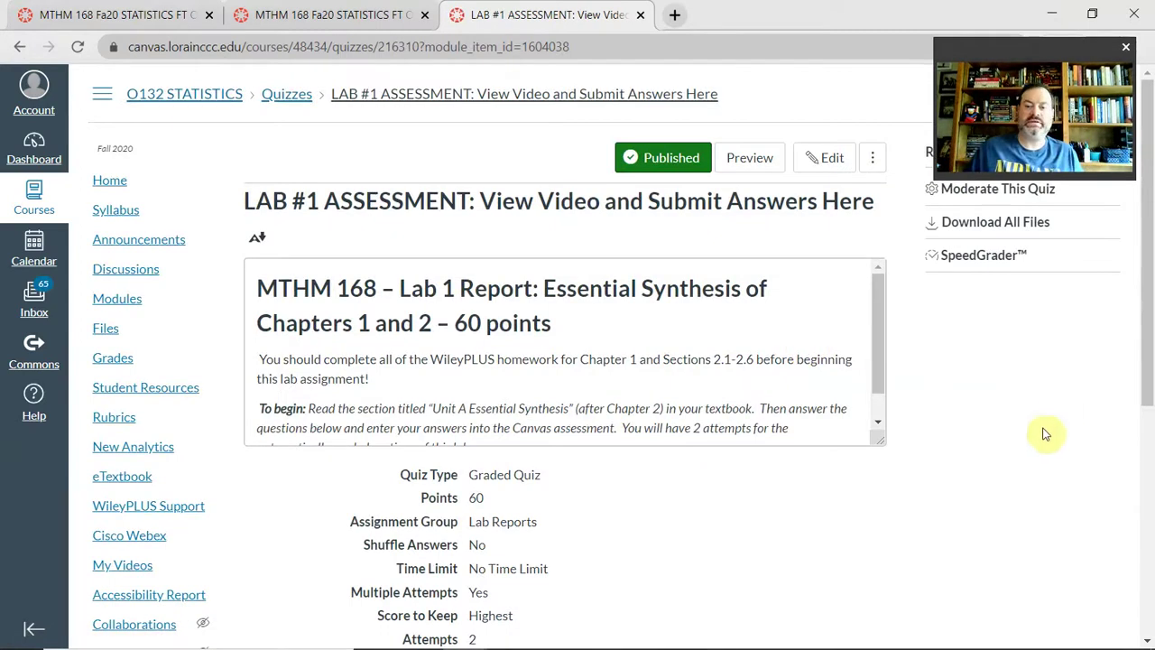
pyautogui.click(603, 632)
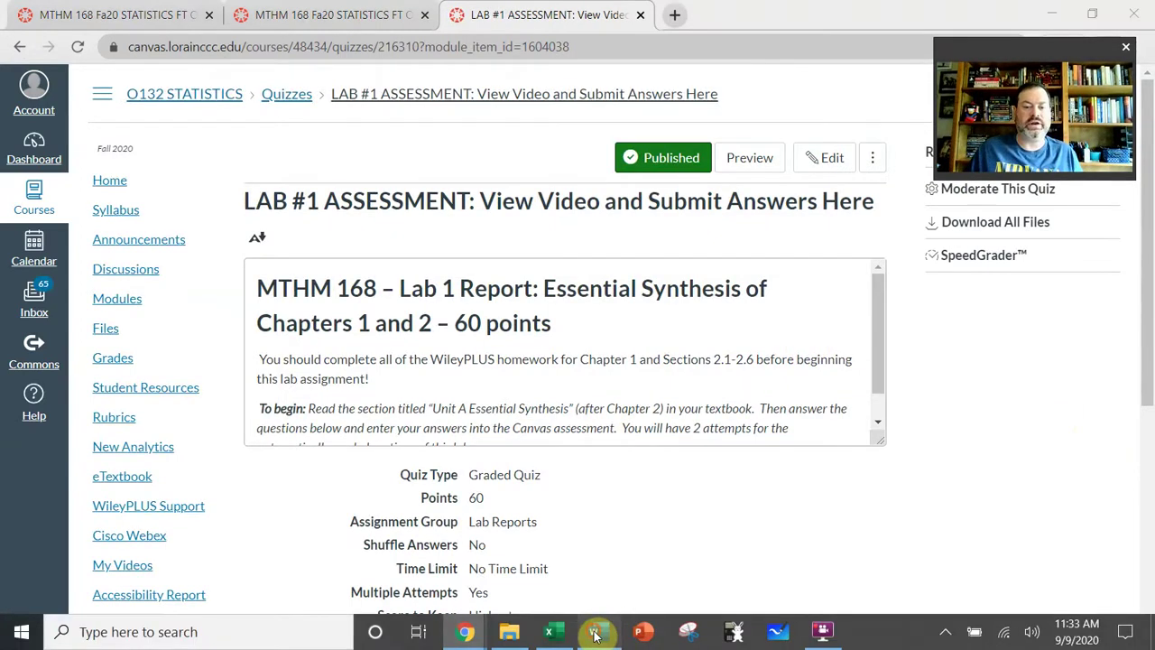
pyautogui.scroll(15, 582, 378)
pyautogui.scroll(20, 584, 362)
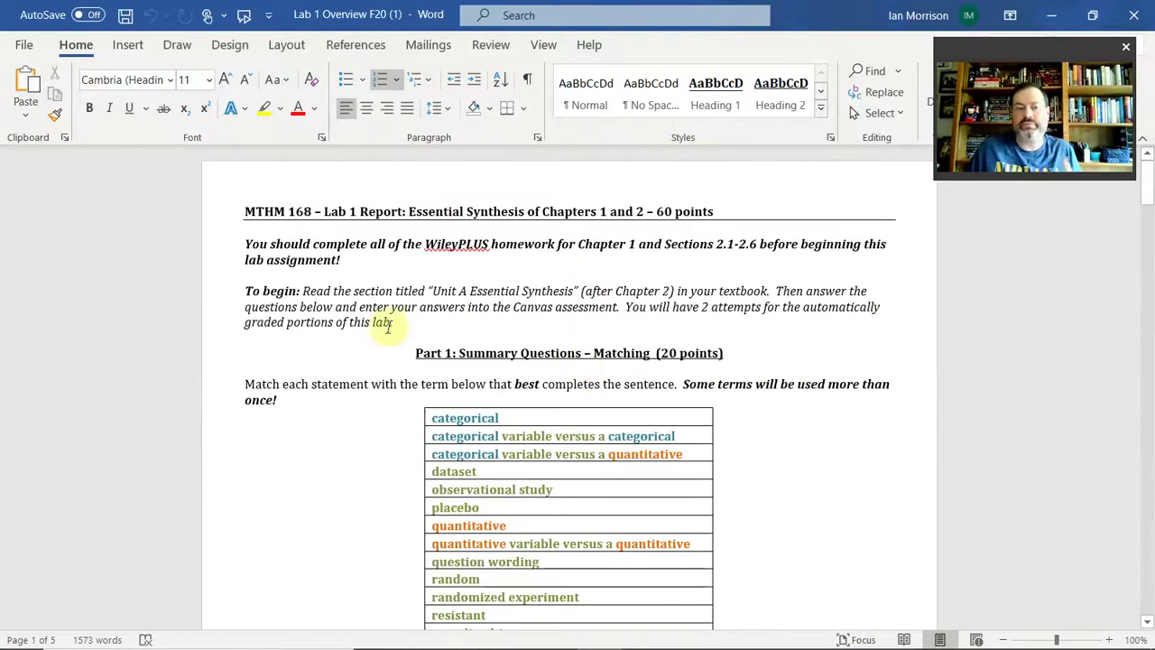
# Step: Review the quiz settings: 60 points, 2 attempts, due Sep 19
pyautogui.click(618, 635)
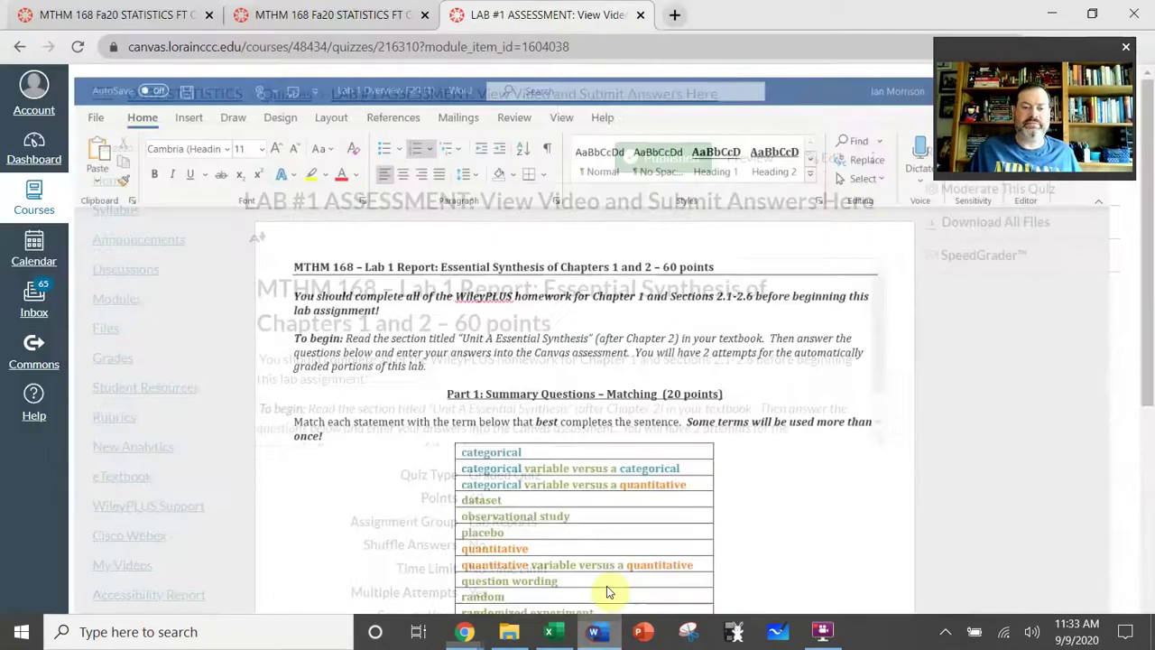
pyautogui.scroll(-4, 893, 316)
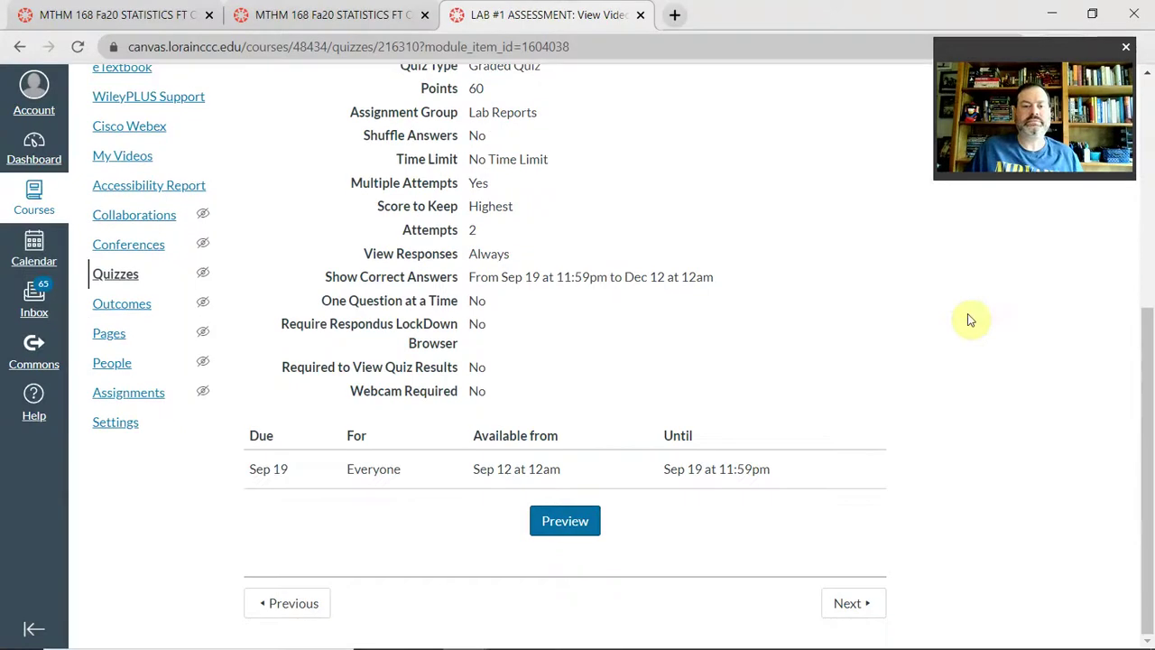
pyautogui.scroll(5, 969, 315)
# Step: Preview the quiz as a student and inspect Question 1's first [Choose] answer list
pyautogui.click(748, 156)
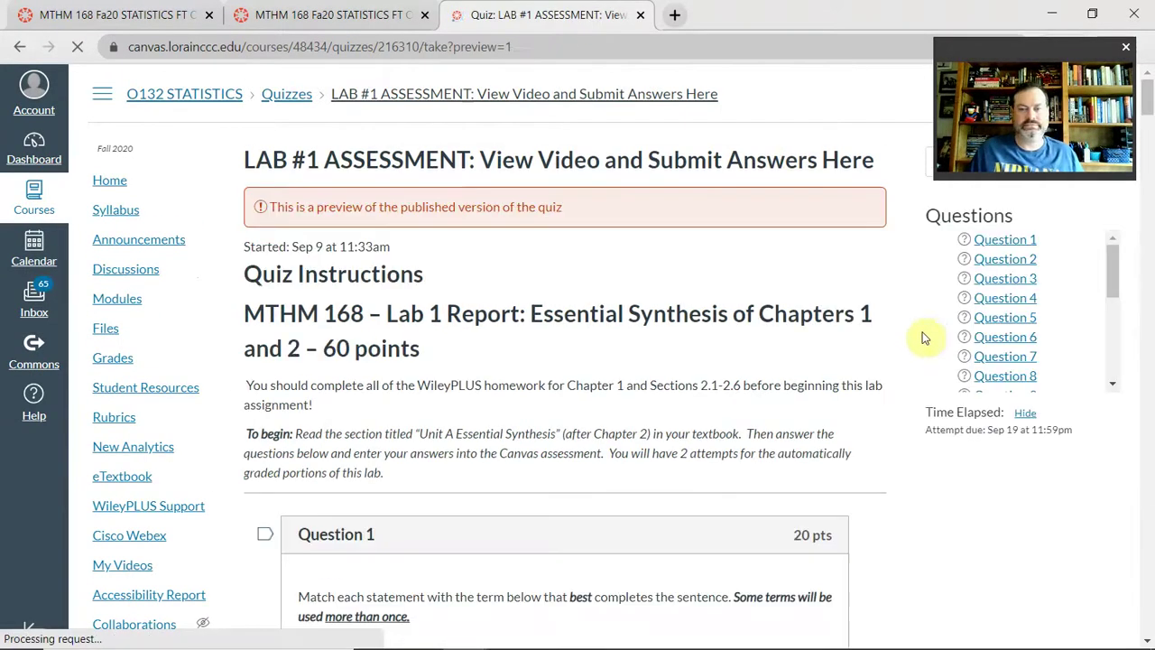
pyautogui.scroll(-2, 761, 306)
pyautogui.scroll(-4, 761, 307)
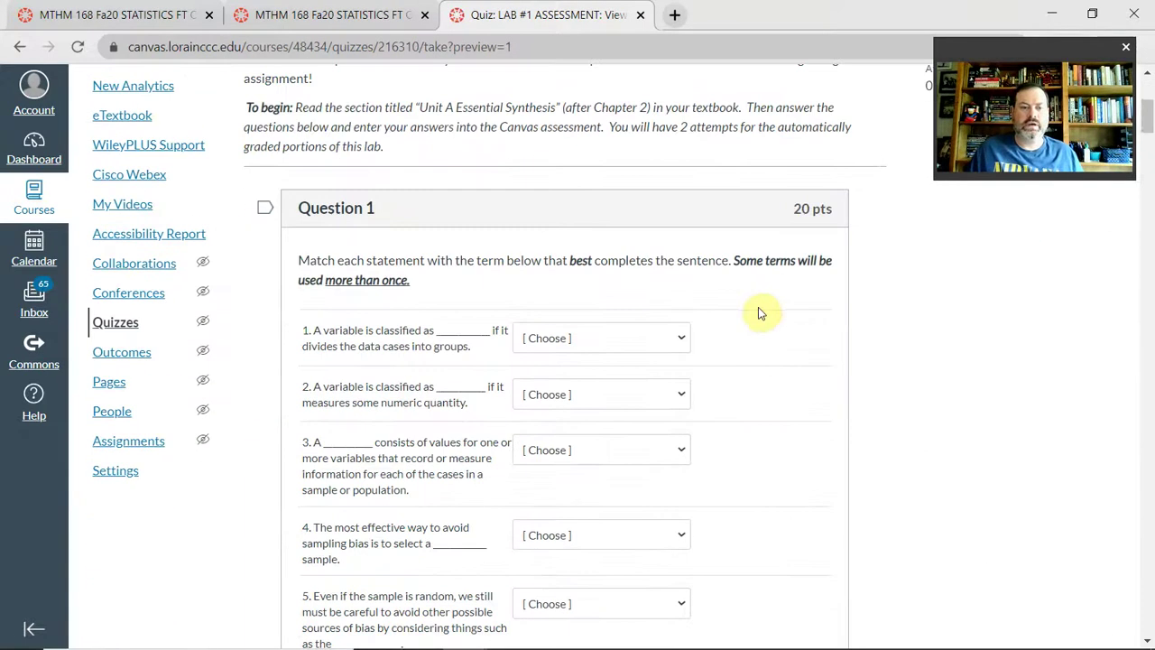
pyautogui.click(662, 247)
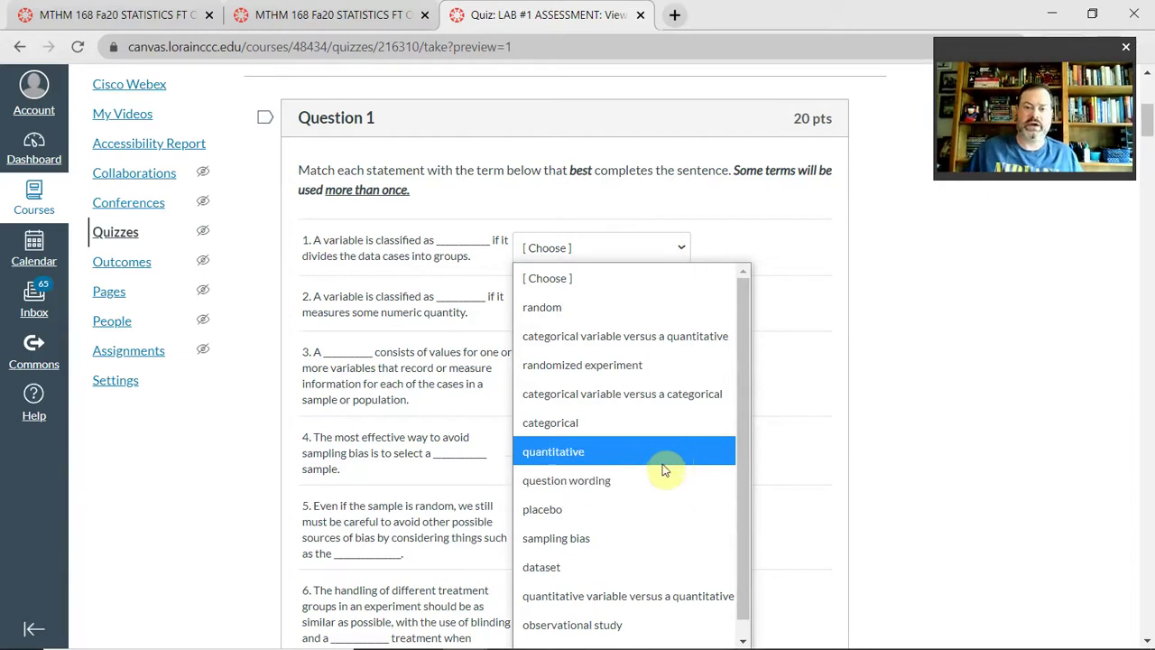
pyautogui.click(939, 380)
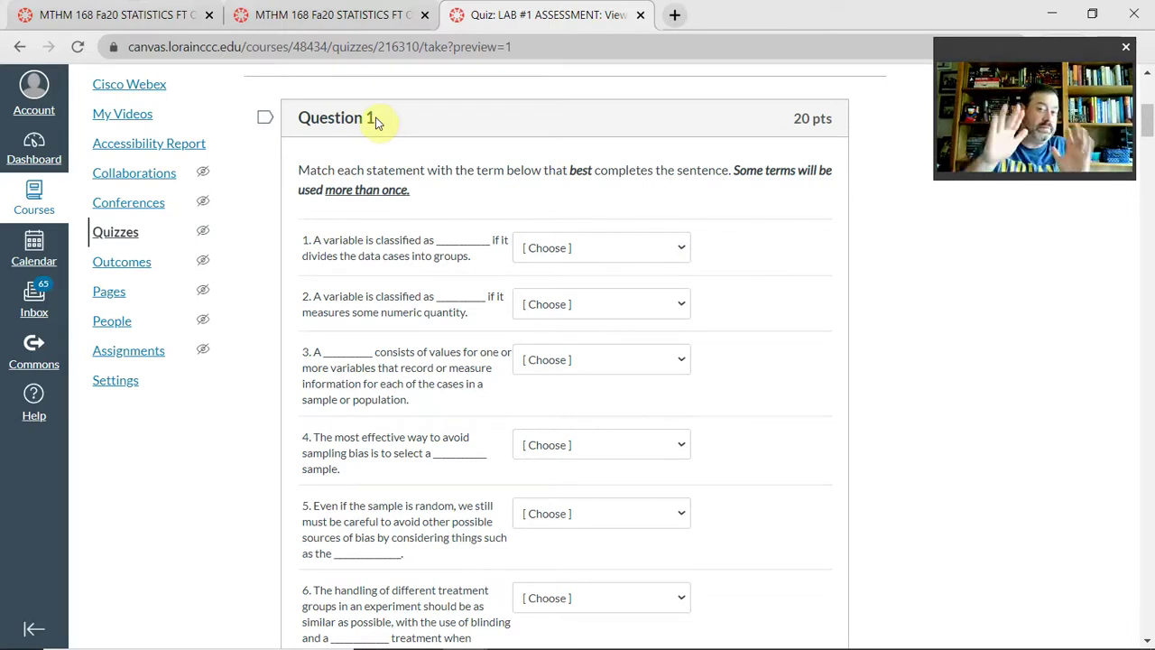
# Step: Scroll down to Question 2's Happy Planet Index TED Talk video
pyautogui.scroll(-18, 549, 134)
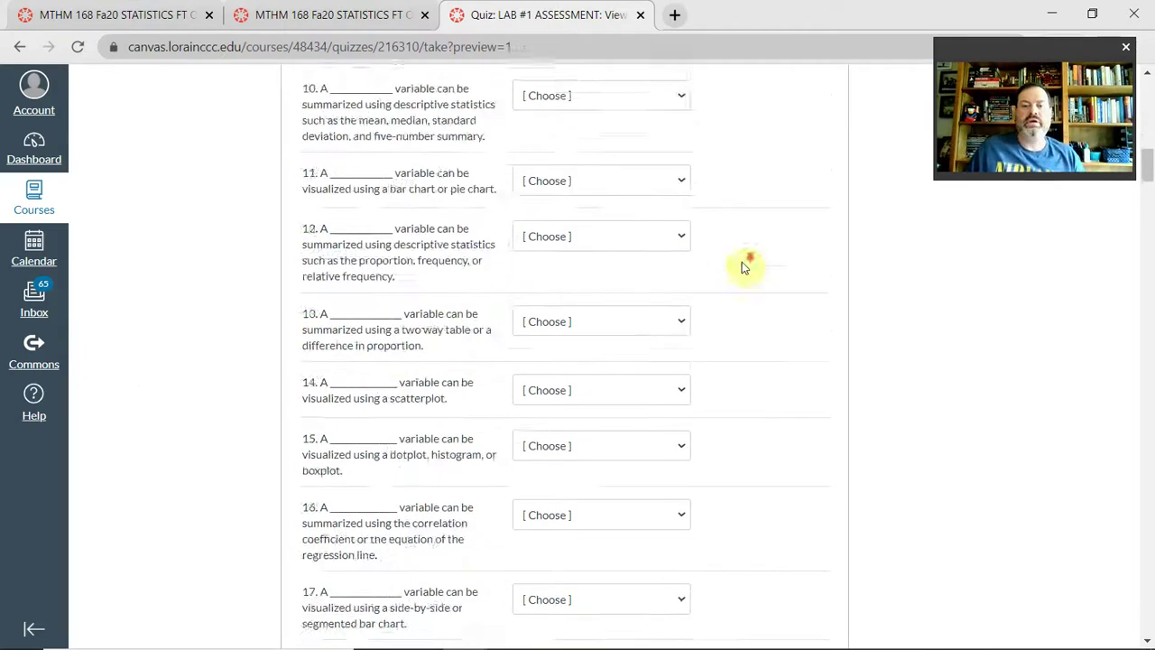
pyautogui.scroll(2, 806, 263)
pyautogui.scroll(-4, 729, 265)
pyautogui.scroll(3, 1116, 359)
pyautogui.scroll(-6, 1023, 328)
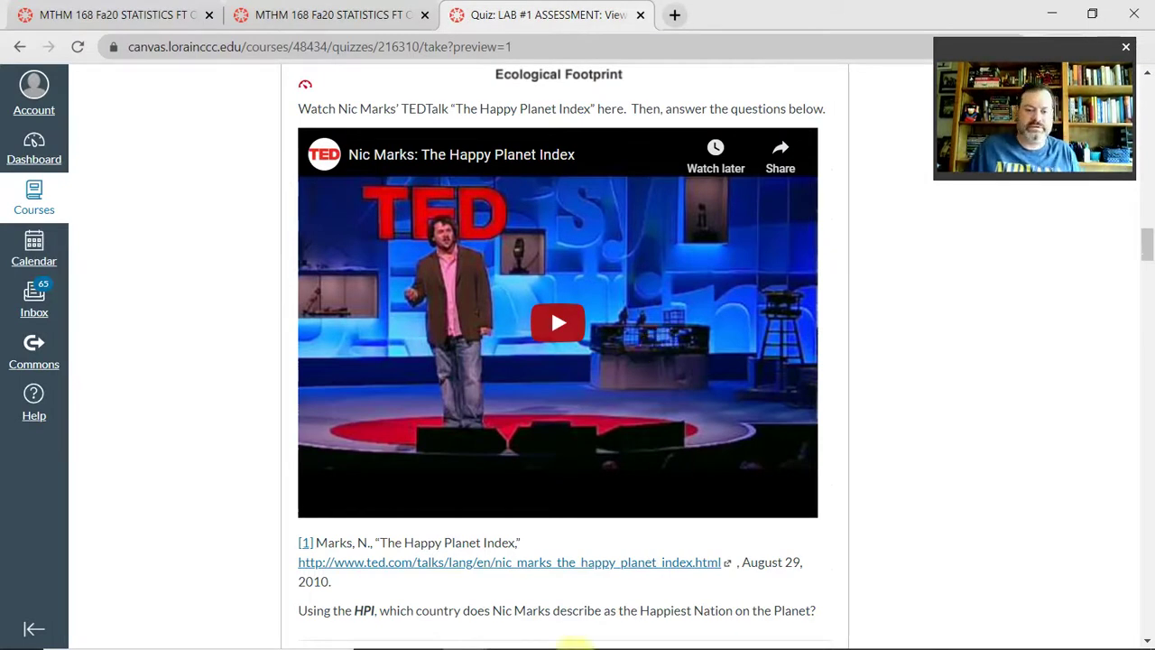
# Step: Return to the Word Lab 1 Overview and select the TED talk footnote citation in Part 2
pyautogui.click(593, 644)
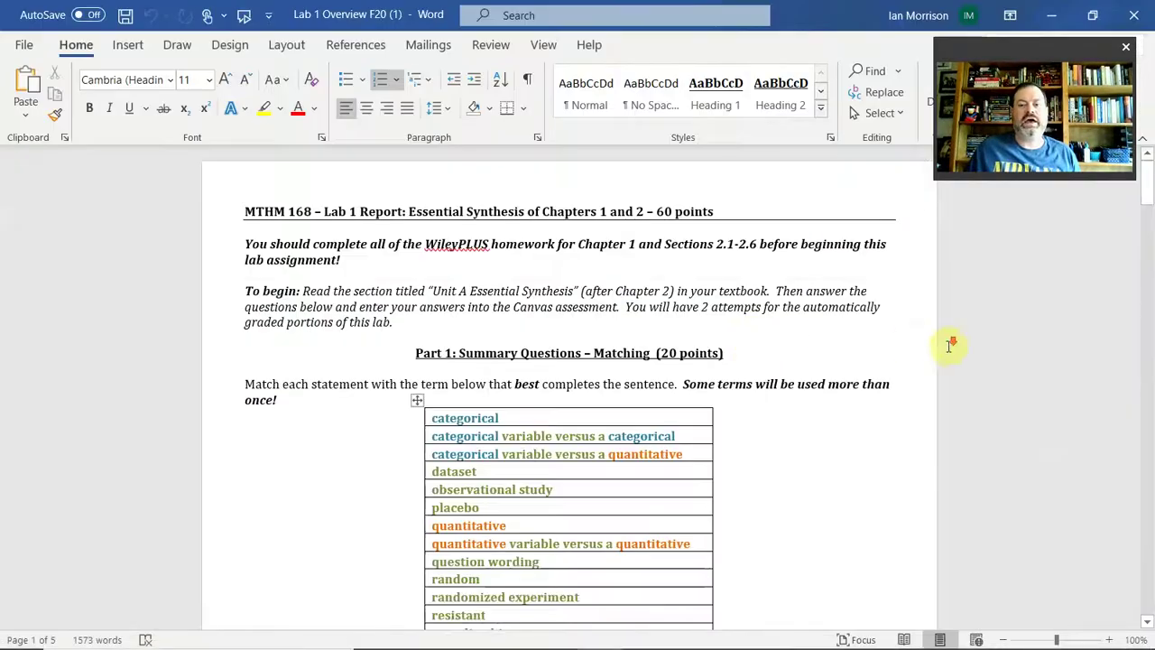
pyautogui.scroll(-20, 948, 343)
pyautogui.scroll(-5, 955, 343)
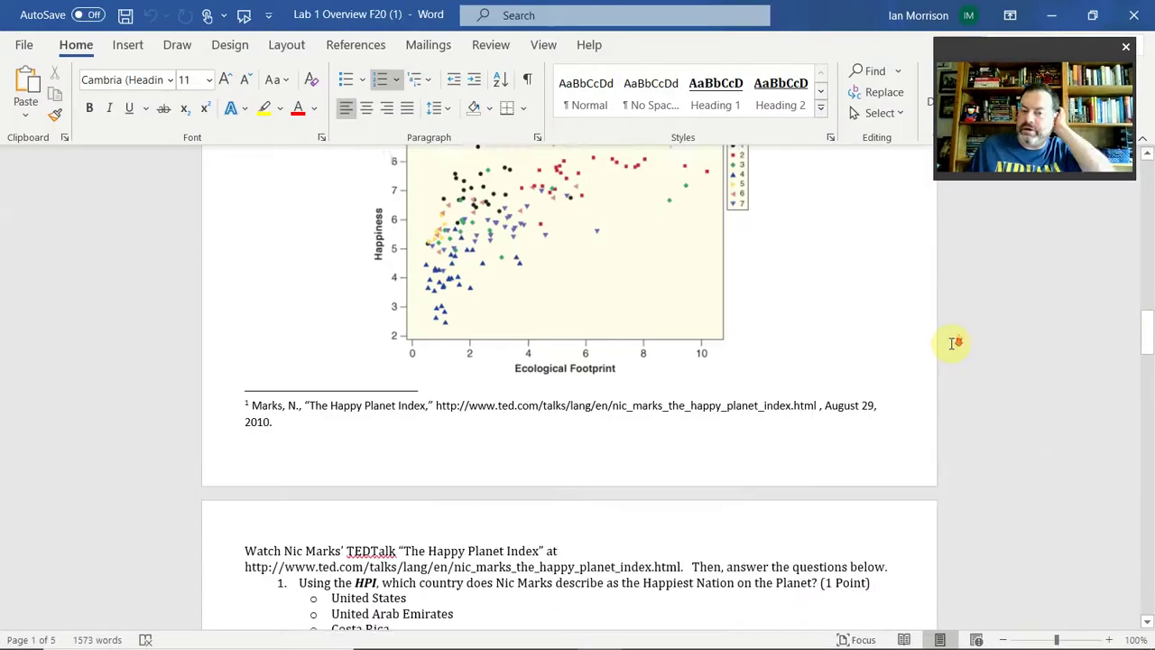
pyautogui.moveTo(428, 352); pyautogui.dragTo(438, 371)
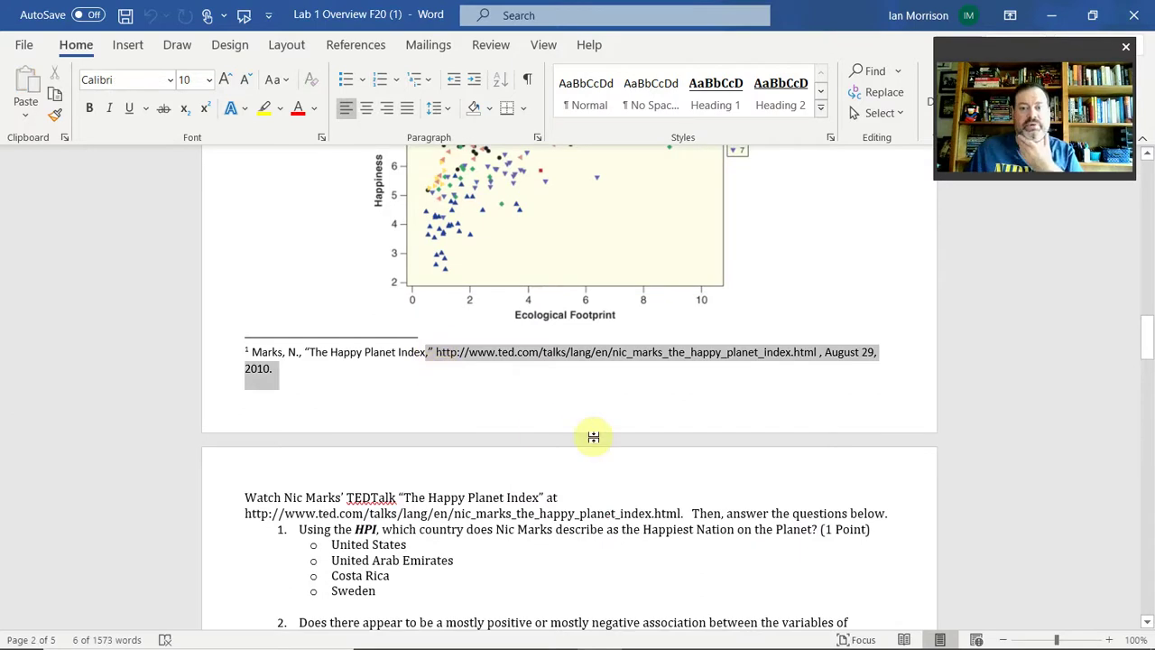
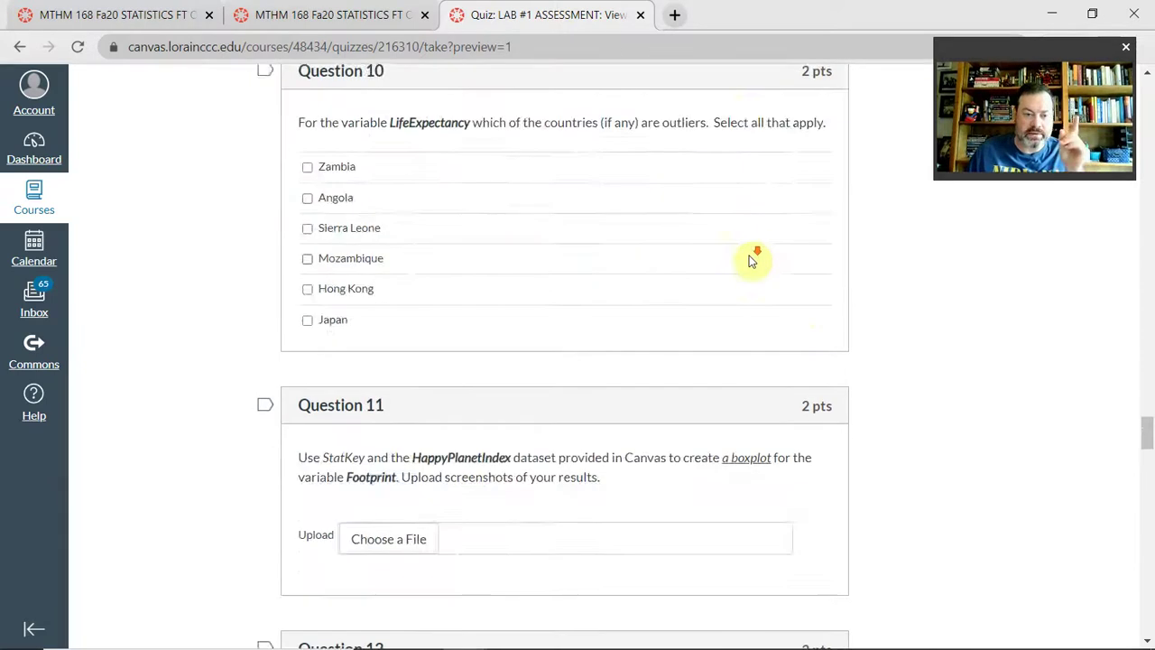
# Step: Scroll the quiz down to Question 14, then return to the StatKey HPI vs GDPperCapita scatterplot window
pyautogui.scroll(1, 752, 260)
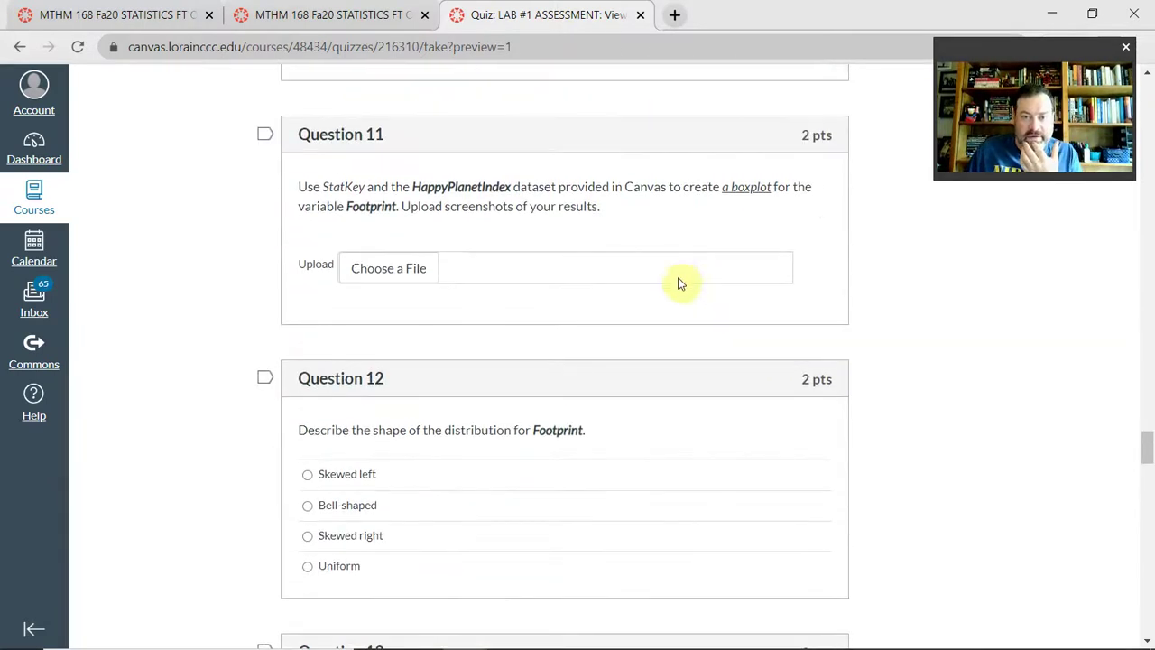
pyautogui.scroll(-4, 681, 284)
pyautogui.scroll(-7, 676, 293)
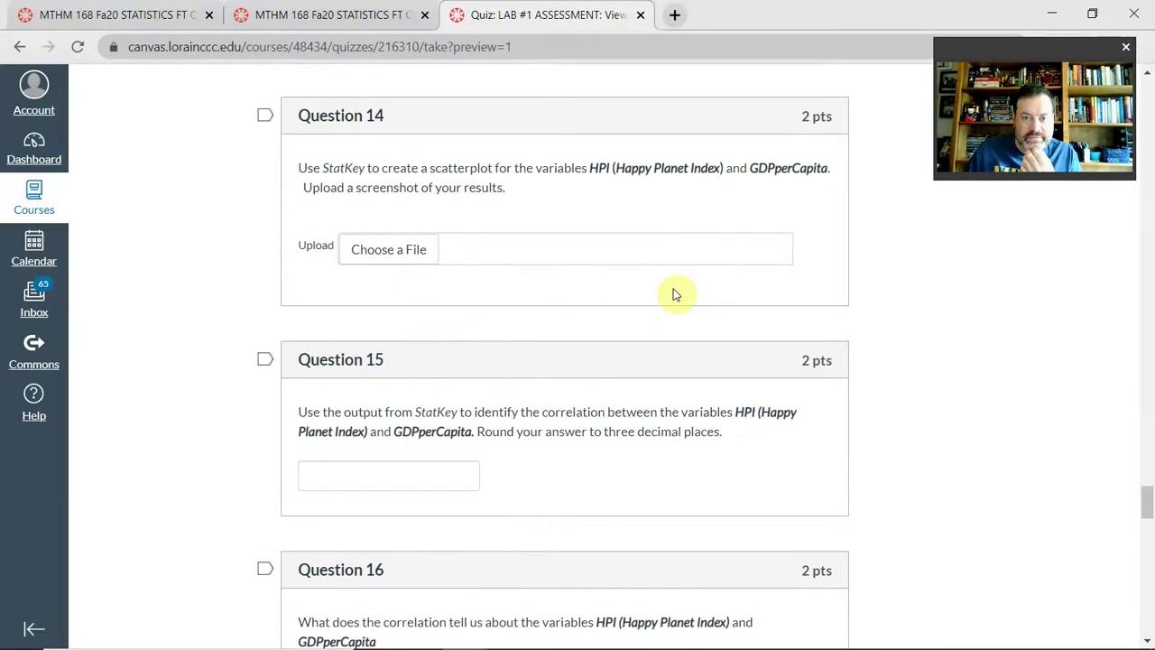
pyautogui.moveTo(402, 638)
pyautogui.moveTo(460, 629)
pyautogui.click(548, 560)
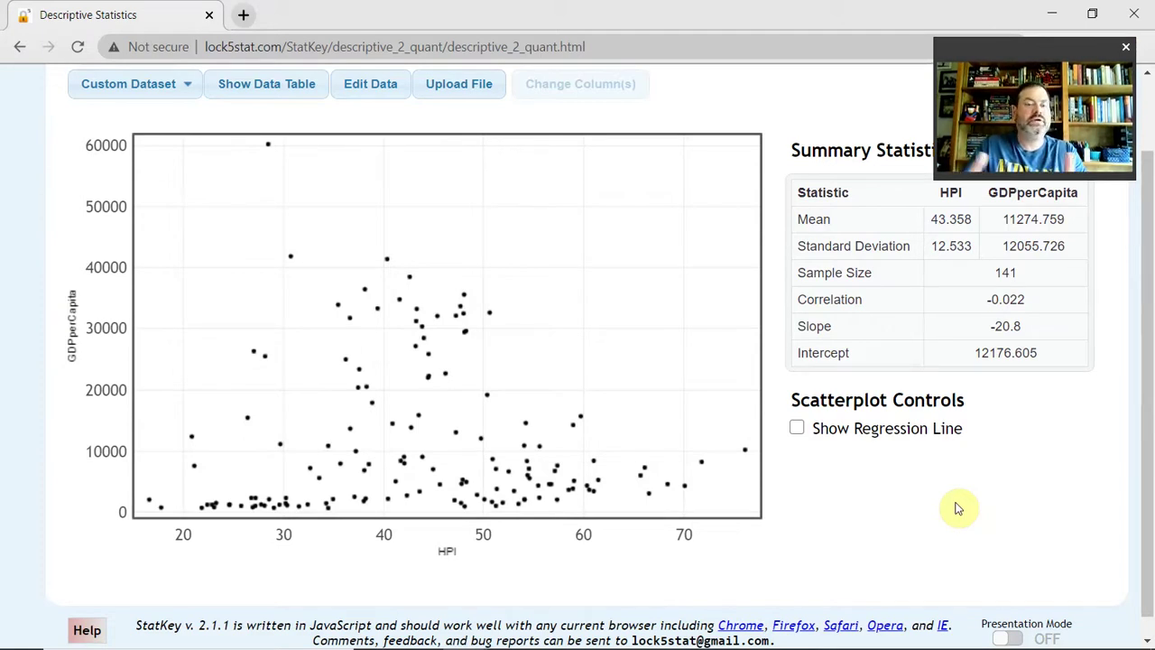
pyautogui.moveTo(919, 647)
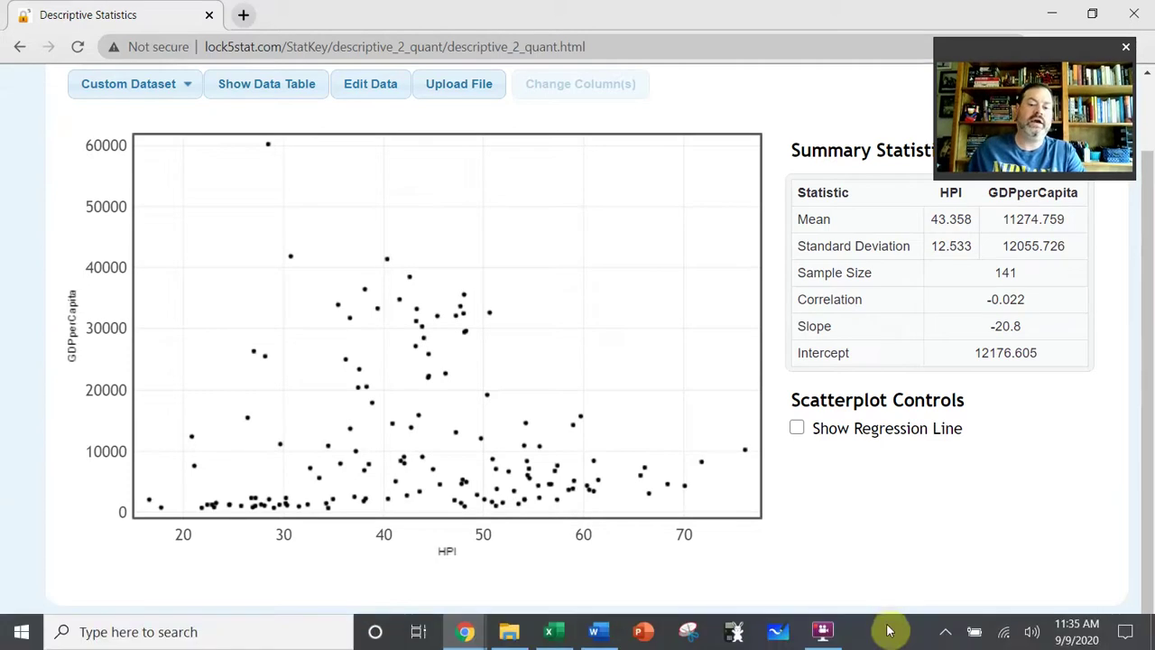
# Step: Search the taskbar for 'snip' and launch Snipping Tool
pyautogui.click(203, 634)
pyautogui.write('snip')
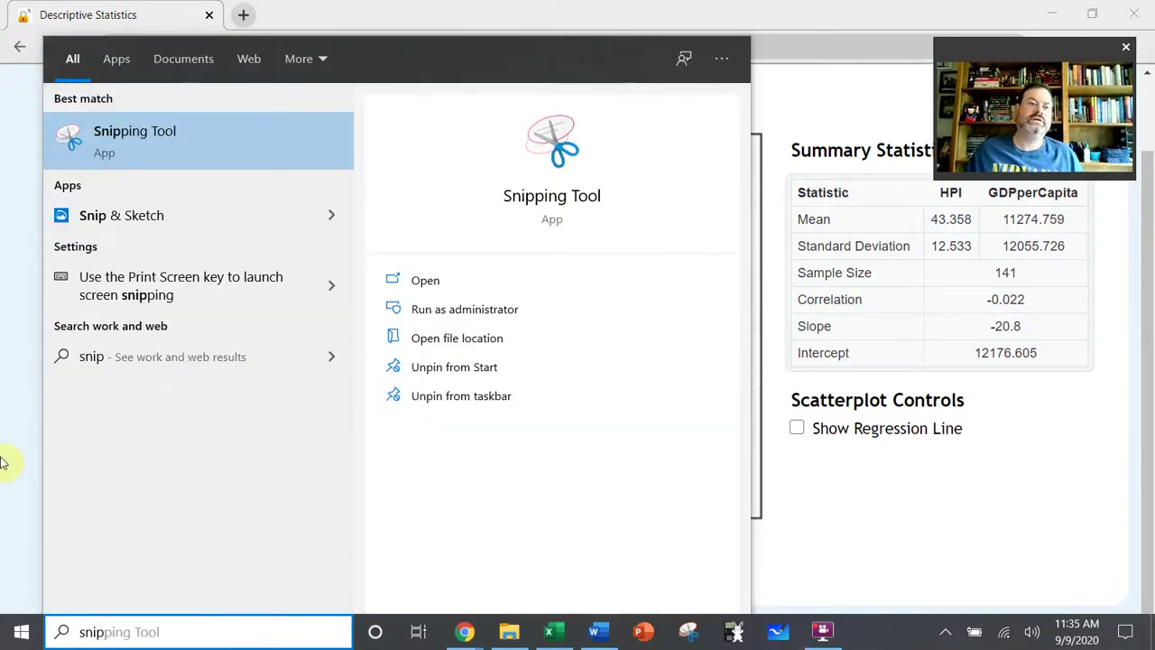
pyautogui.click(157, 150)
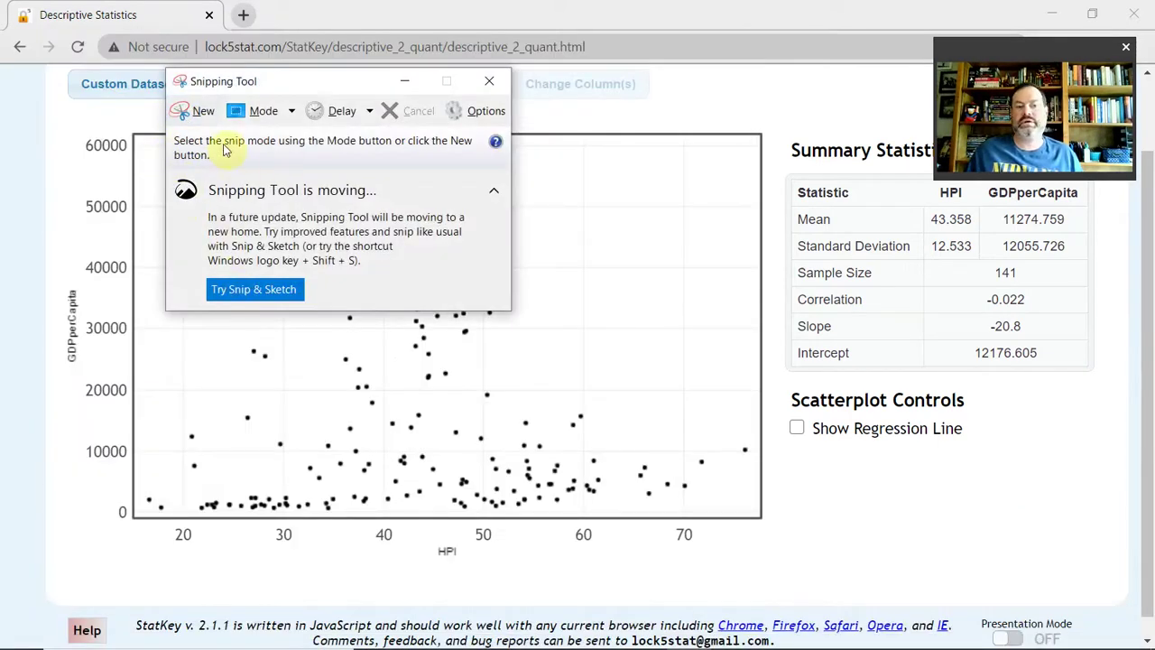
# Step: Snip the HPI vs GDPperCapita scatterplot area and choose Save As for the capture
pyautogui.click(199, 112)
pyautogui.moveTo(59, 117); pyautogui.dragTo(783, 568)
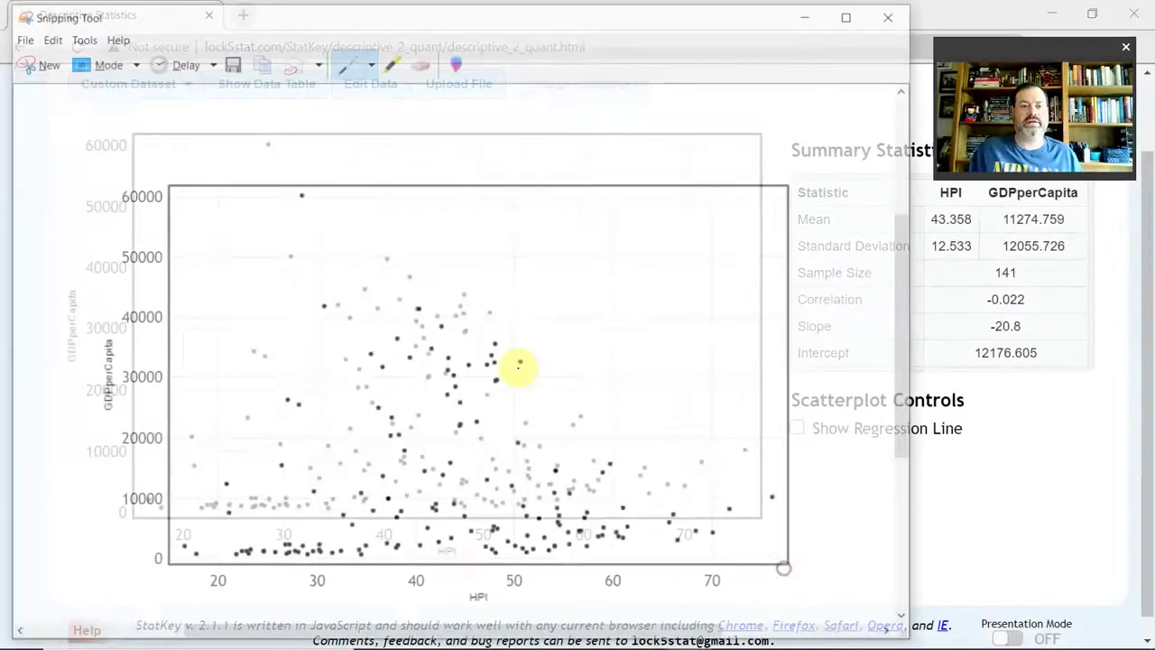
pyautogui.rightClick(486, 392)
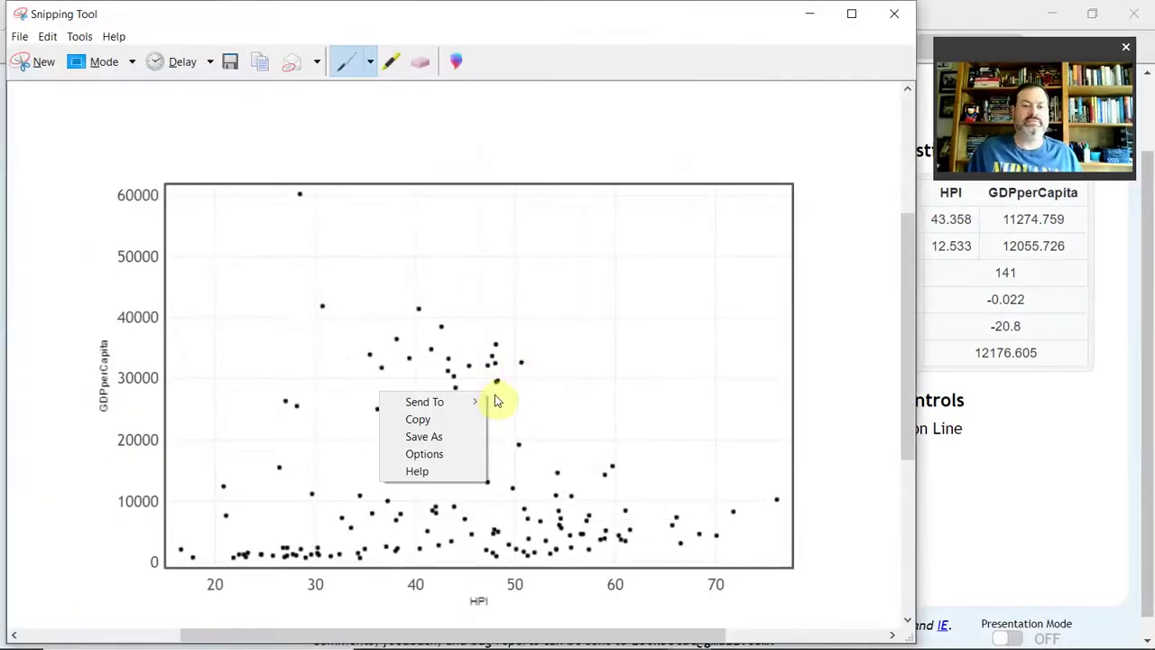
pyautogui.click(446, 436)
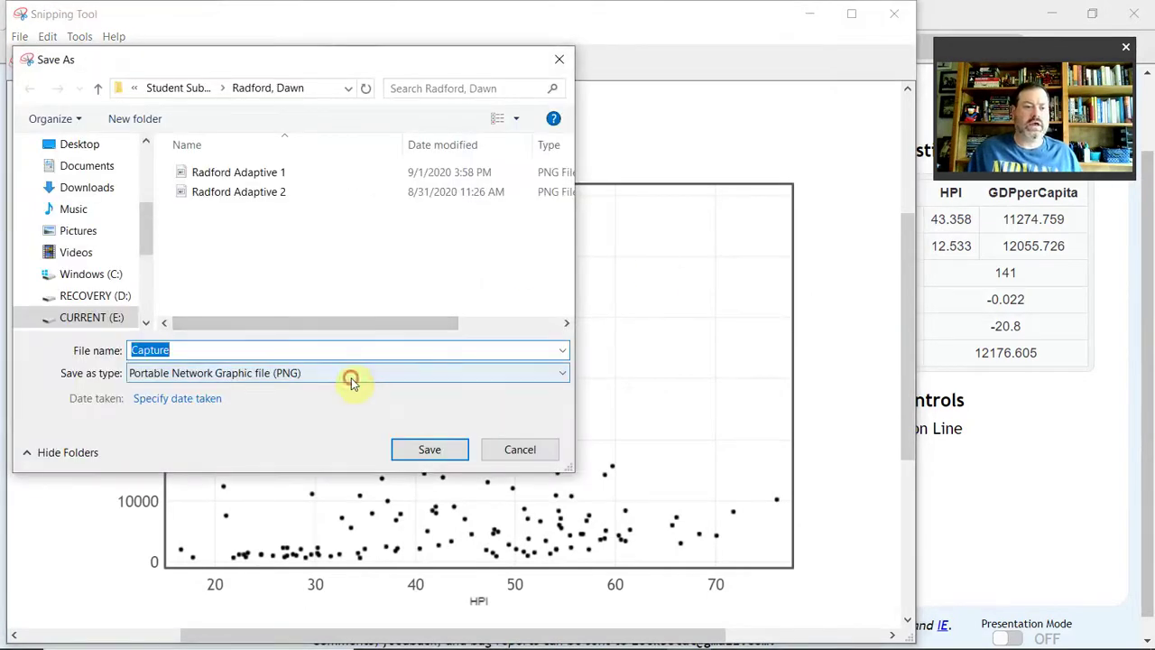
# Step: Keep PNG as the file type and choose the Desktop as the save location
pyautogui.click(351, 377)
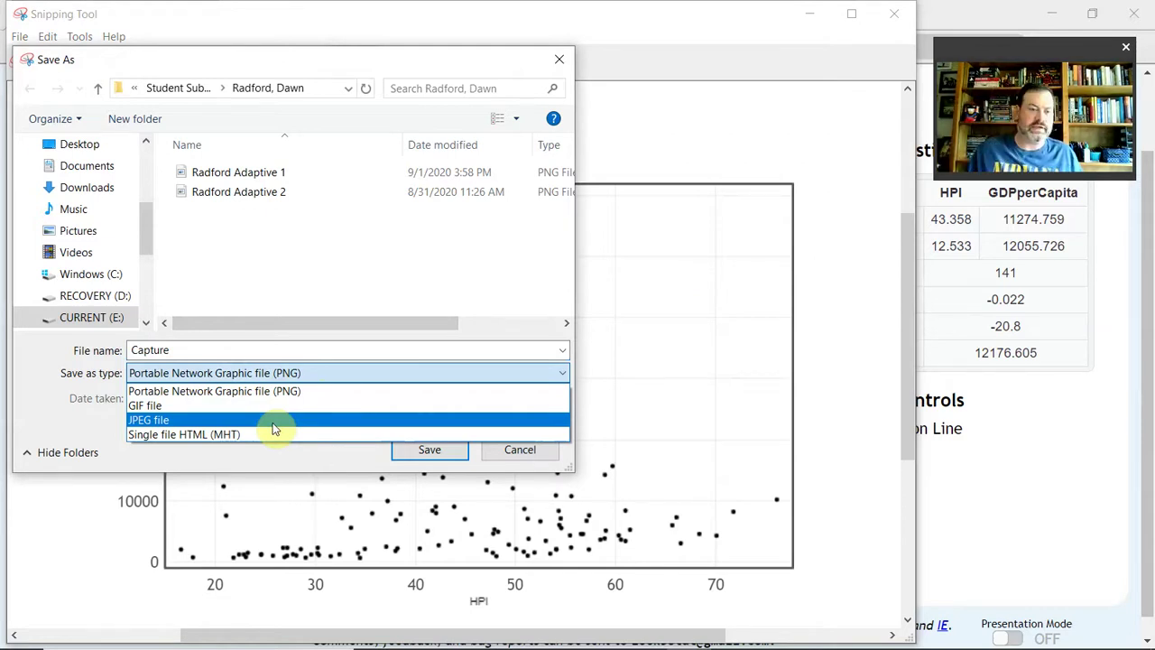
pyautogui.click(296, 344)
pyautogui.doubleClick(286, 349)
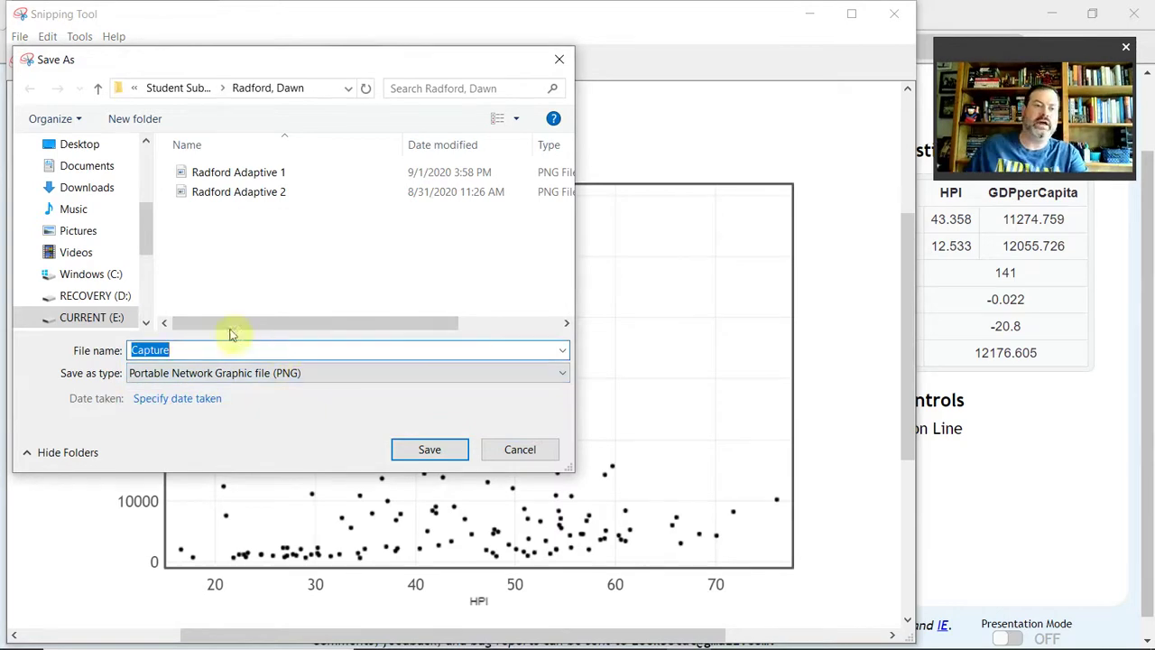
pyautogui.click(180, 89)
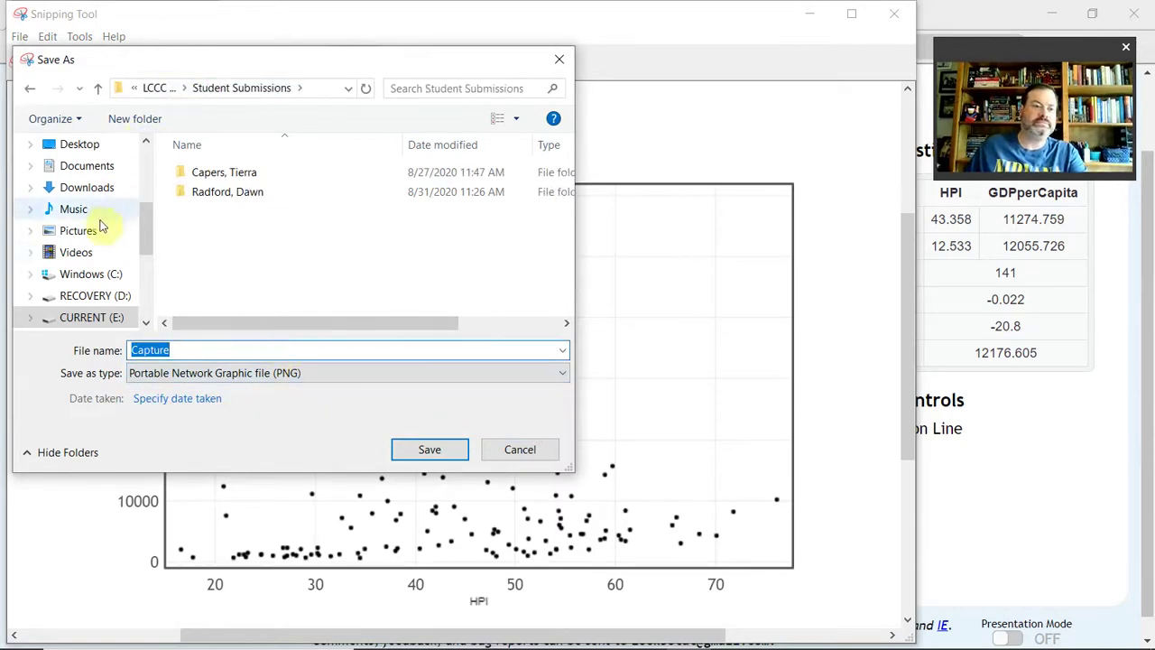
pyautogui.click(77, 298)
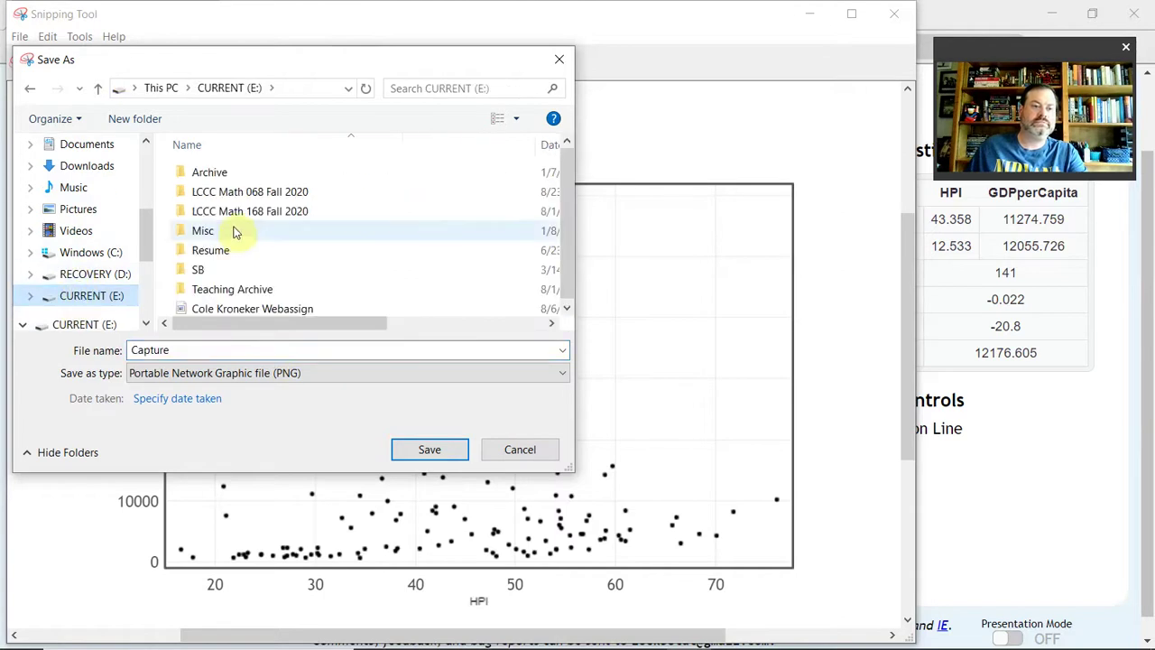
pyautogui.scroll(3, 88, 233)
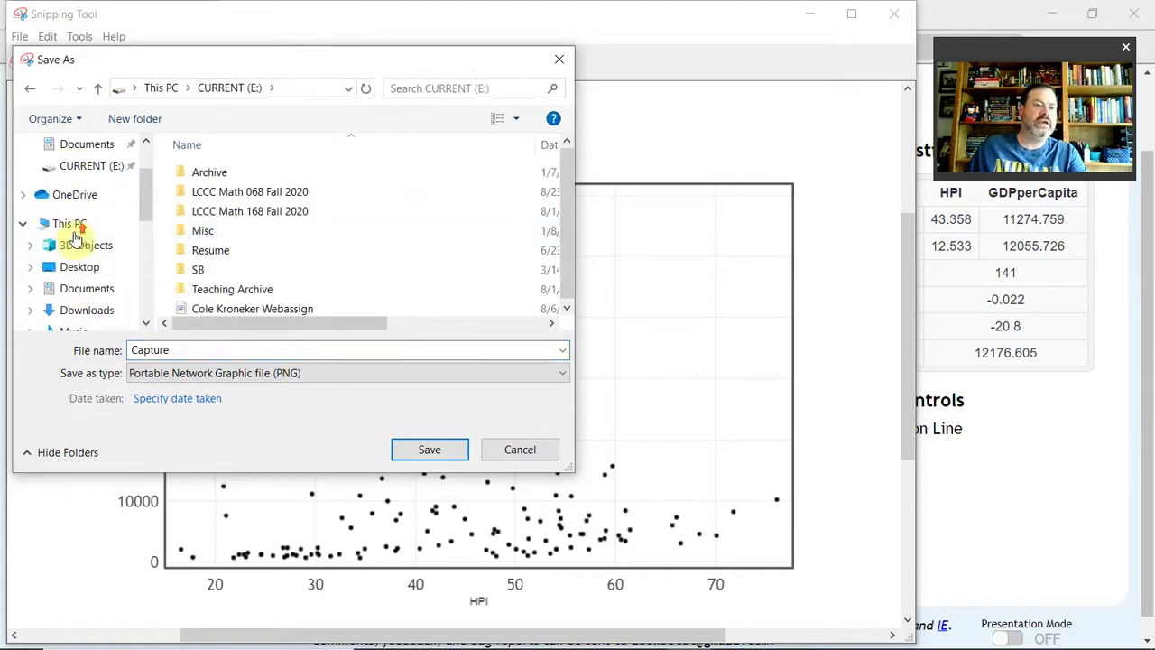
pyautogui.scroll(1, 72, 168)
pyautogui.click(79, 180)
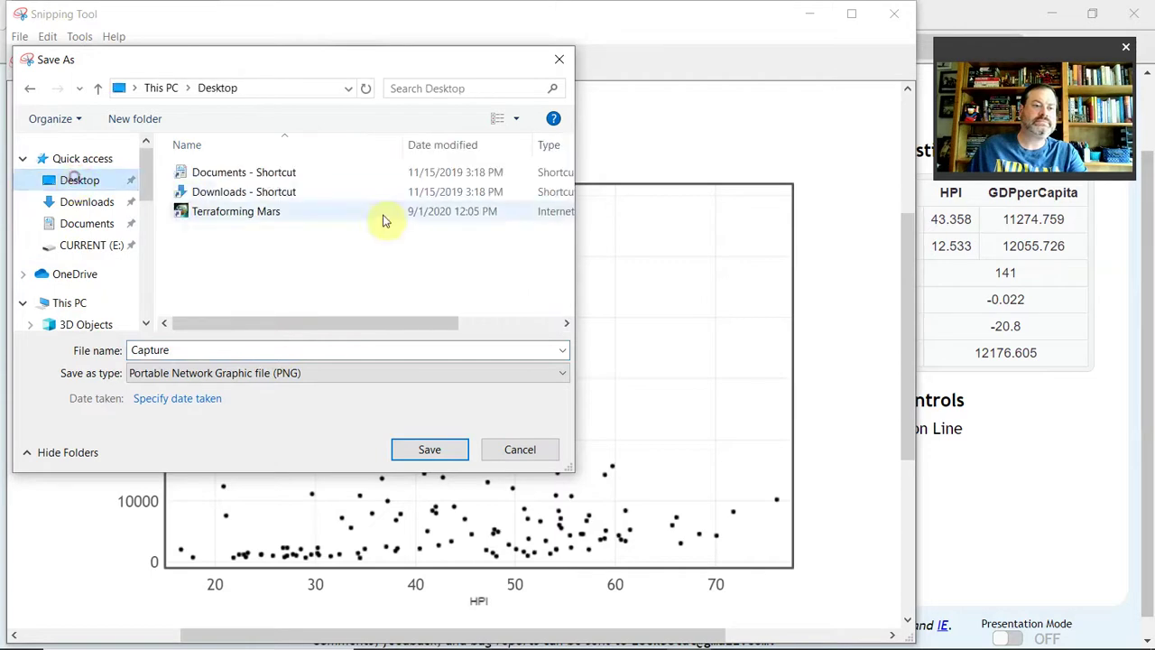
# Step: Name the file with the student's name followed by 'Scatterplot Lab 1' and save it
pyautogui.doubleClick(212, 348)
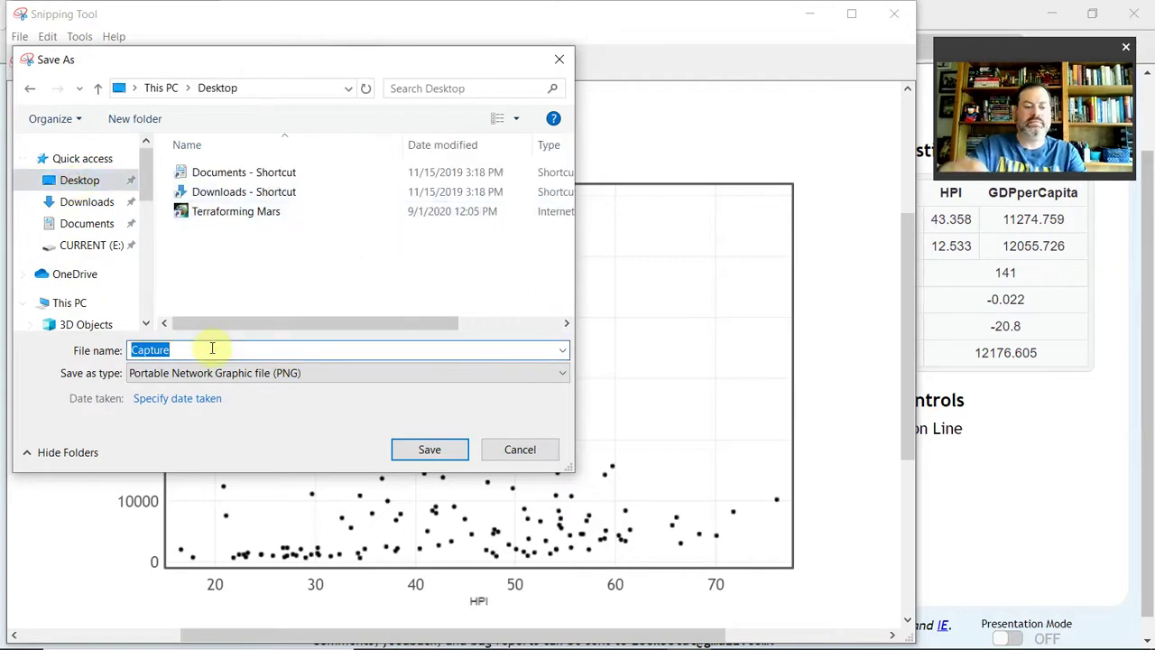
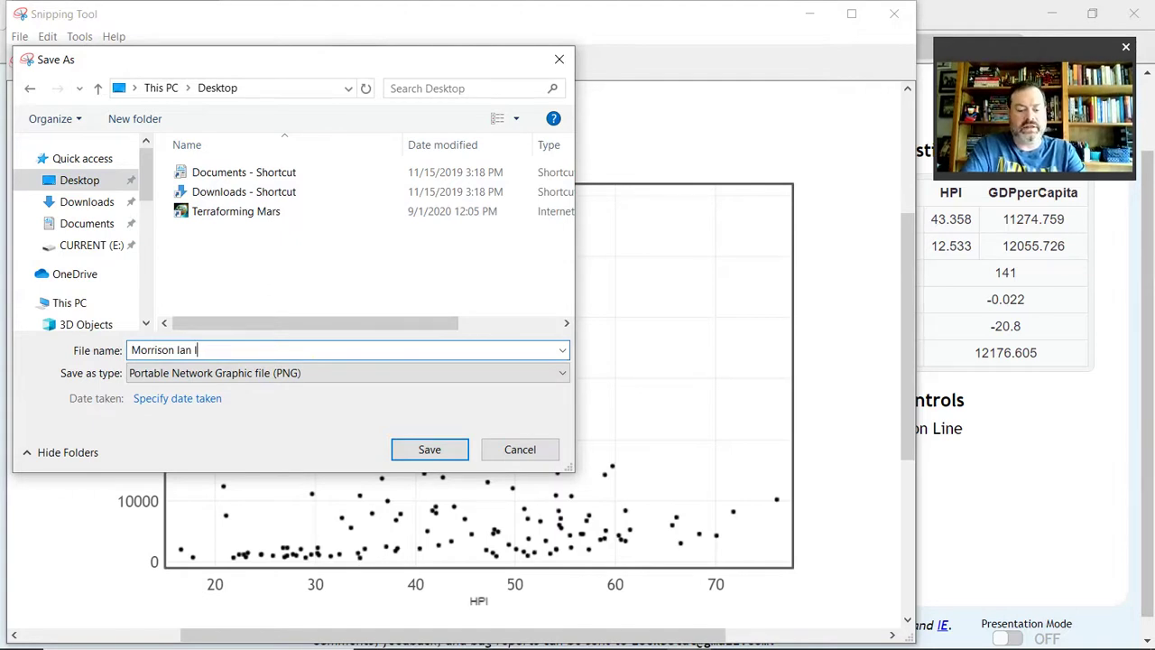
pyautogui.write('Scatterplot Lab 1')
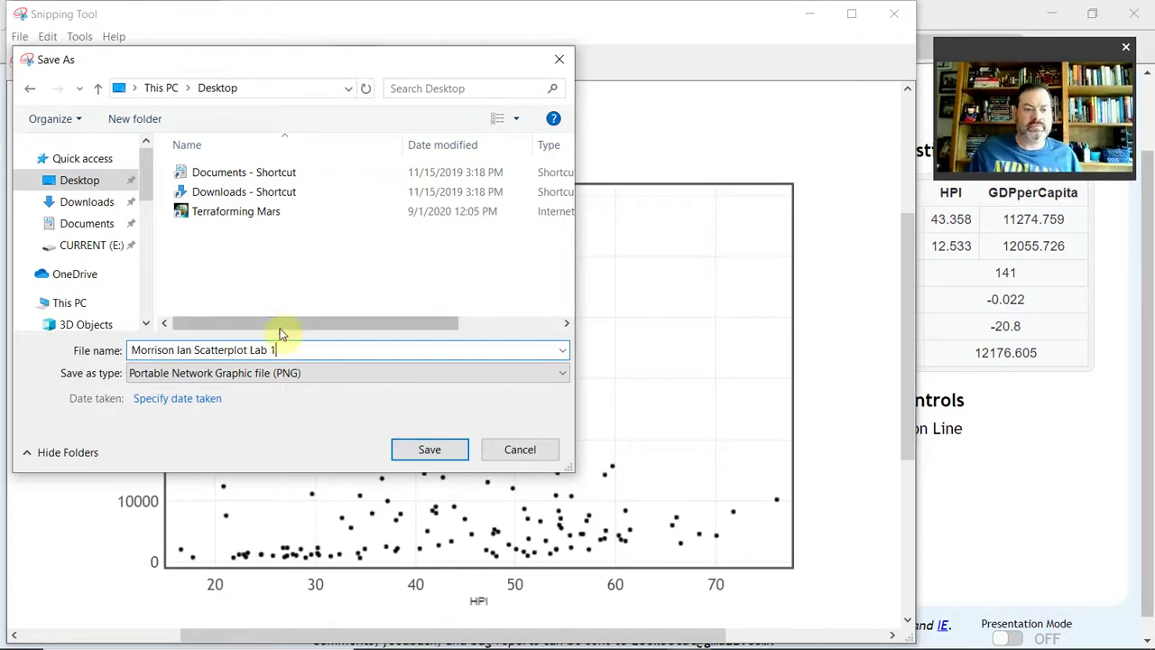
pyautogui.click(414, 450)
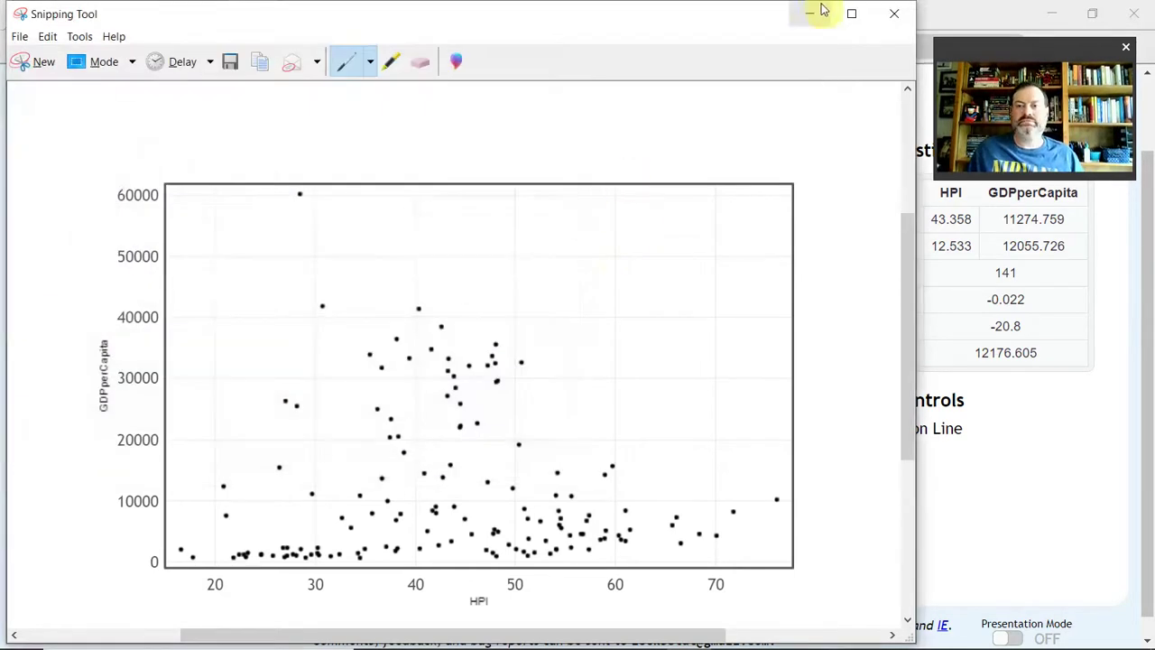
# Step: Minimize Snipping Tool and StatKey, then upload the Desktop 'Scatterplot Lab 1' PNG to Question 14
pyautogui.click(814, 12)
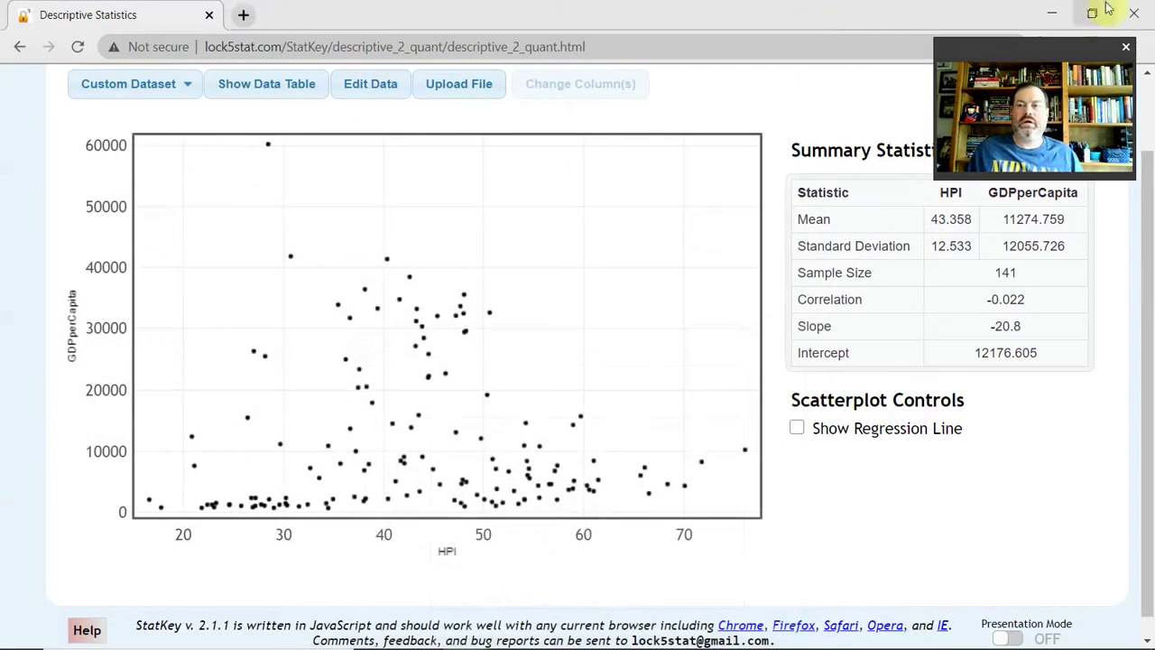
pyautogui.click(1052, 12)
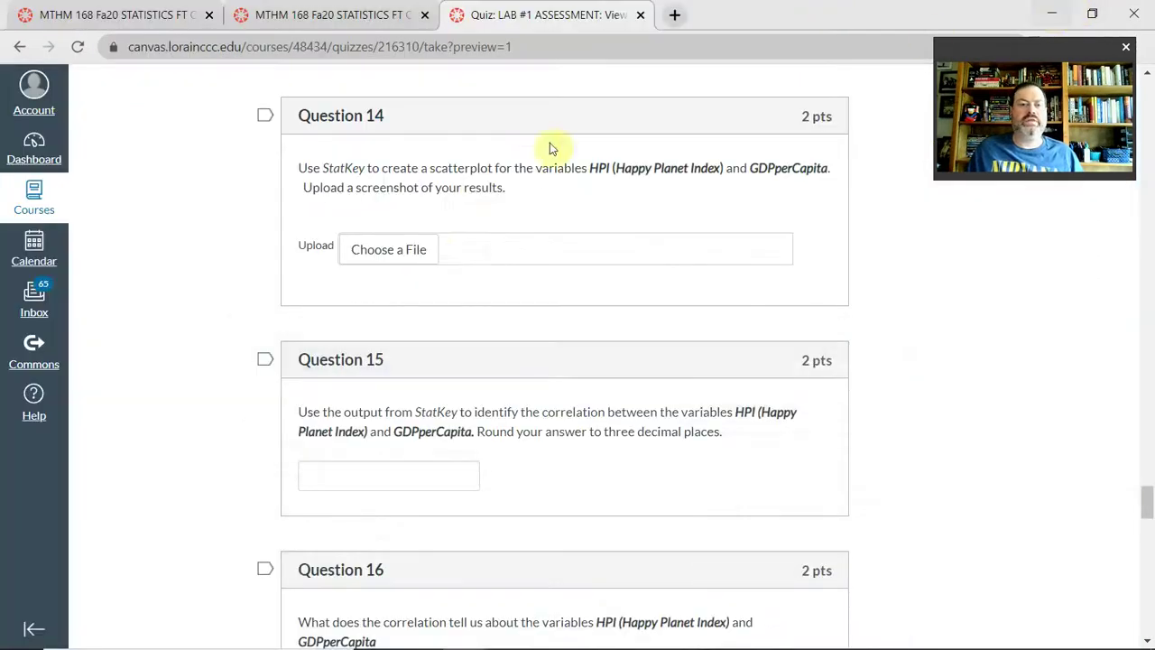
pyautogui.click(403, 252)
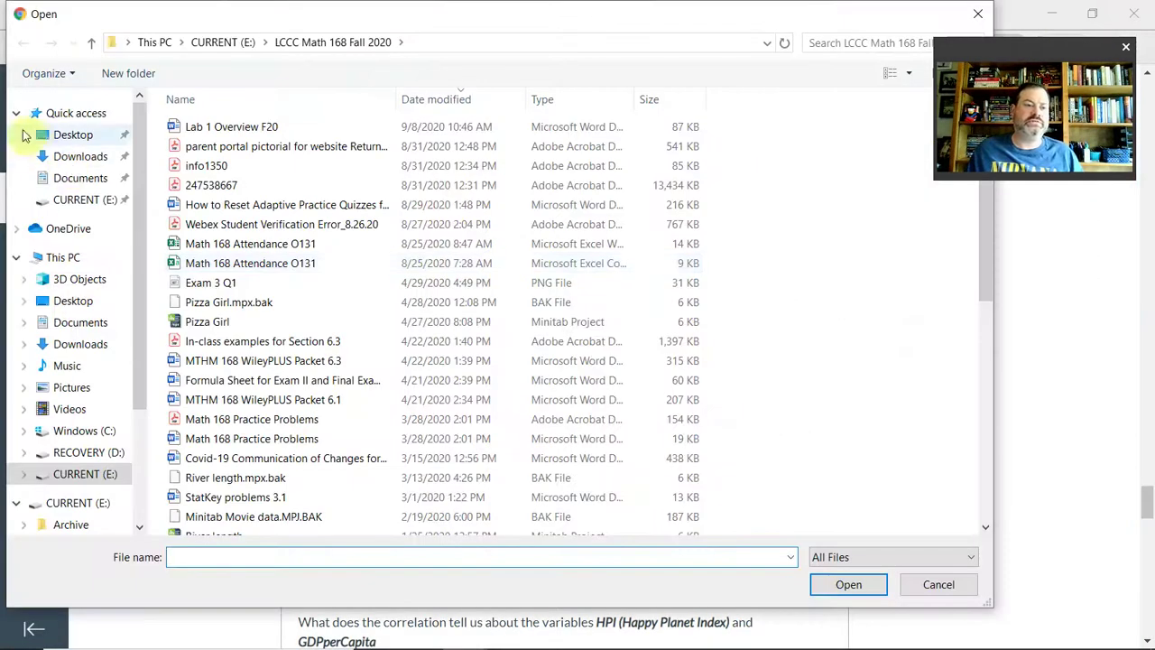
pyautogui.click(63, 134)
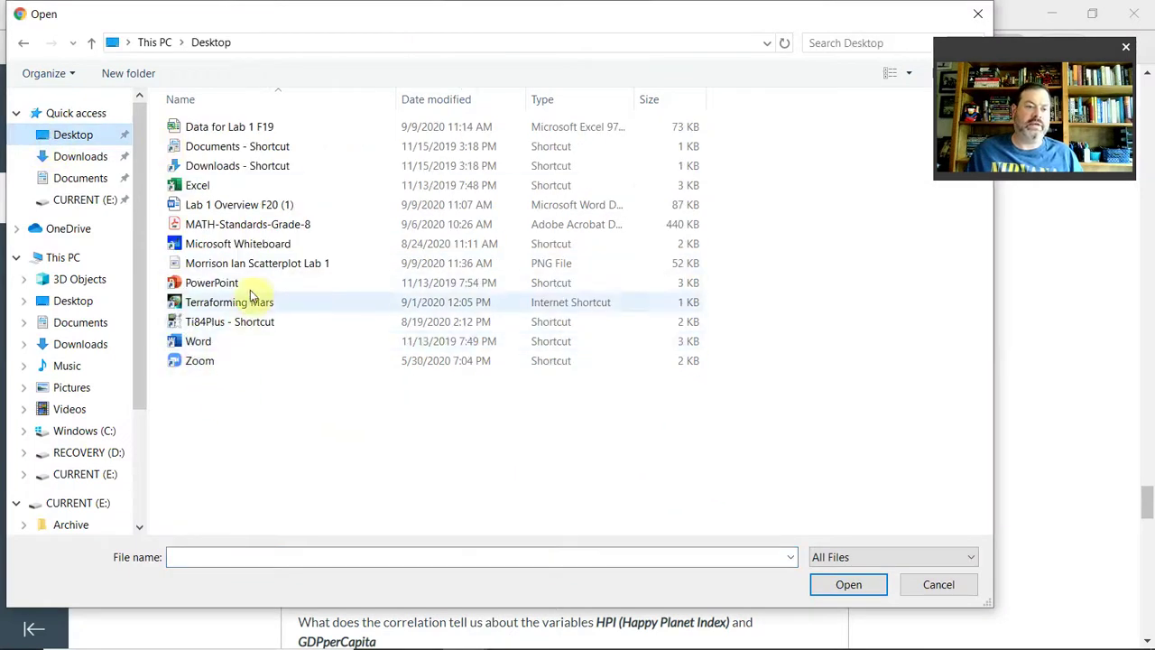
pyautogui.doubleClick(257, 263)
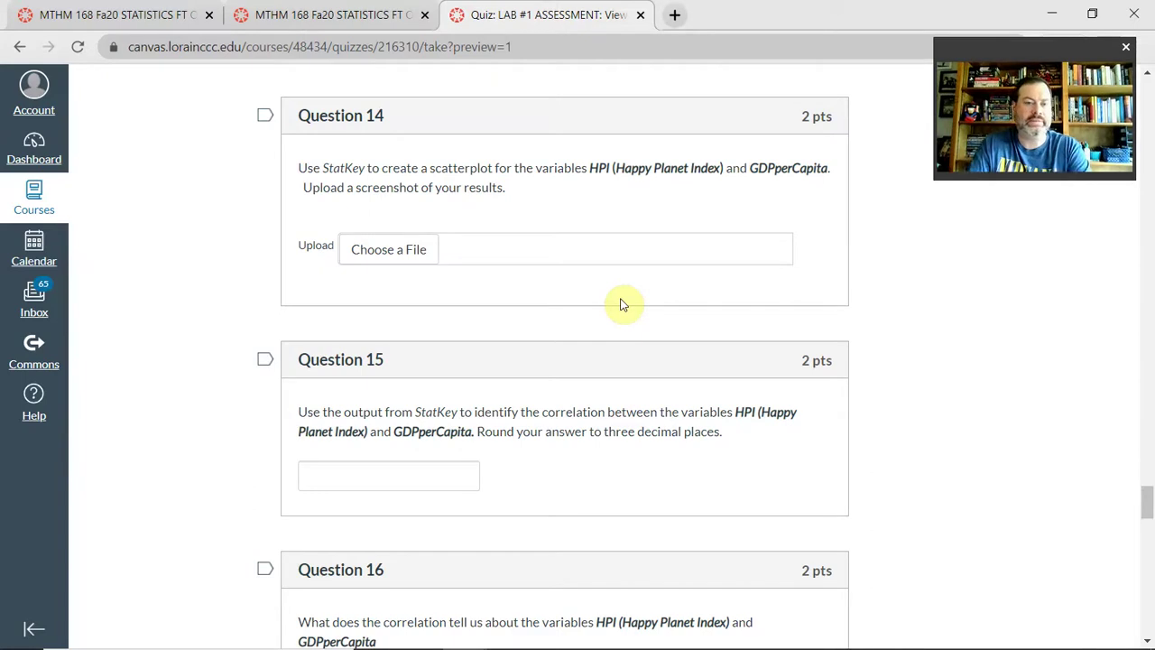
# Step: Review Questions 15 through 21 and place the cursor in Question 21's answer box
pyautogui.click(483, 242)
pyautogui.scroll(-11, 505, 226)
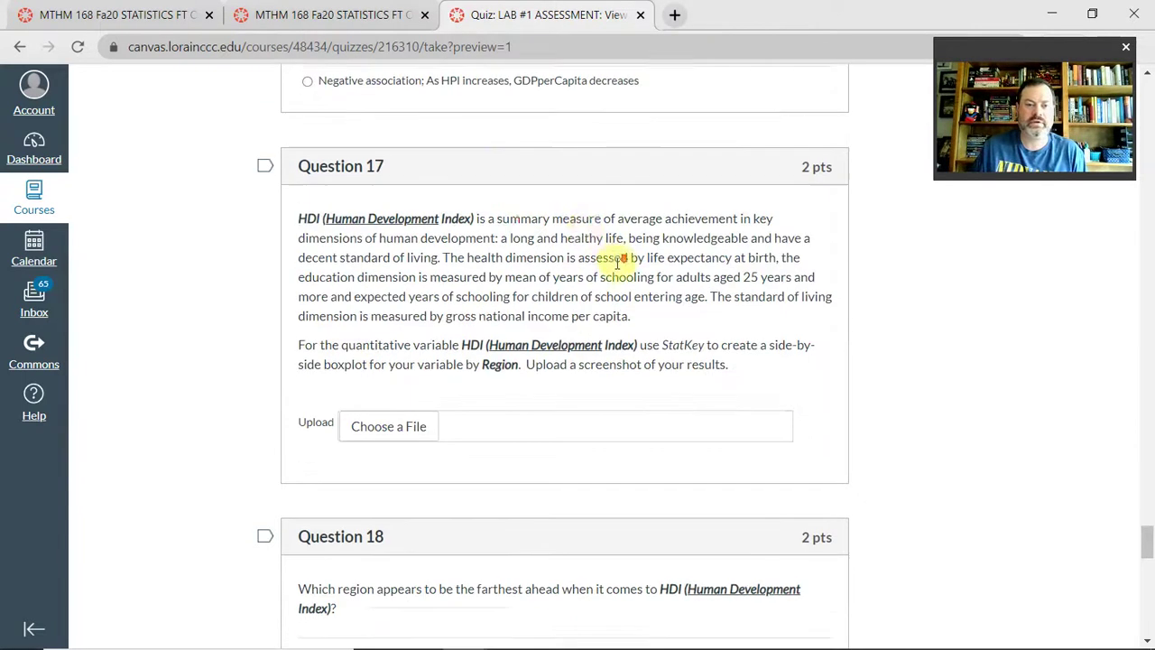
pyautogui.scroll(4, 617, 268)
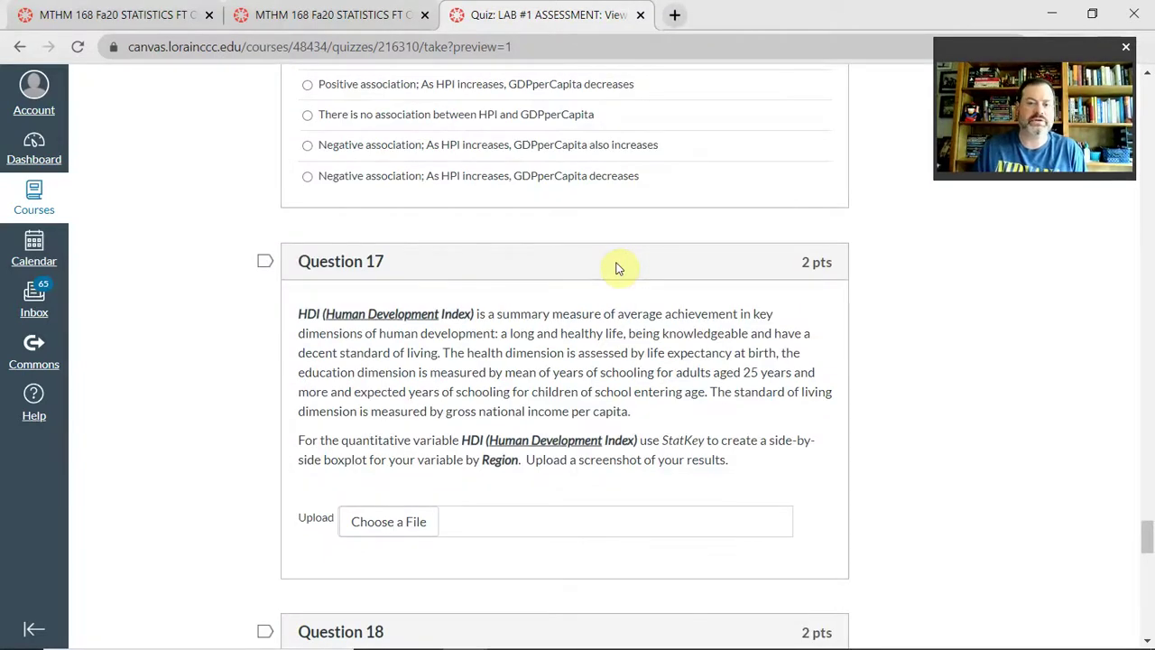
pyautogui.scroll(-5, 619, 271)
pyautogui.scroll(-1, 637, 352)
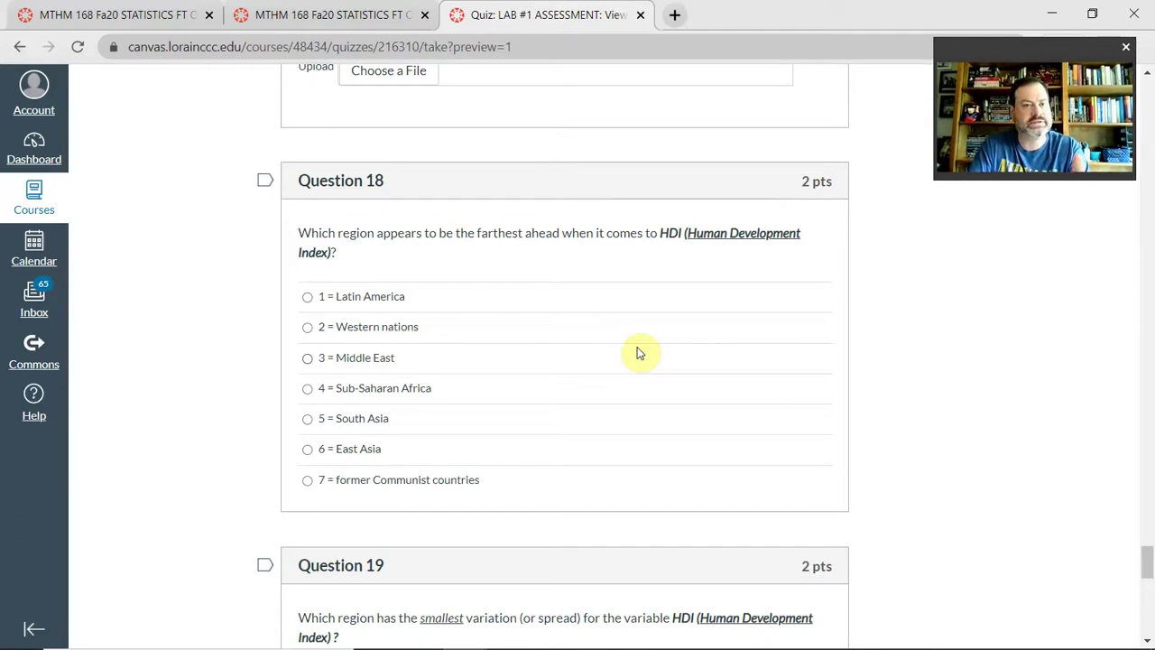
pyautogui.scroll(-8, 629, 331)
pyautogui.scroll(-5, 421, 367)
pyautogui.scroll(4, 425, 405)
pyautogui.scroll(-2, 447, 400)
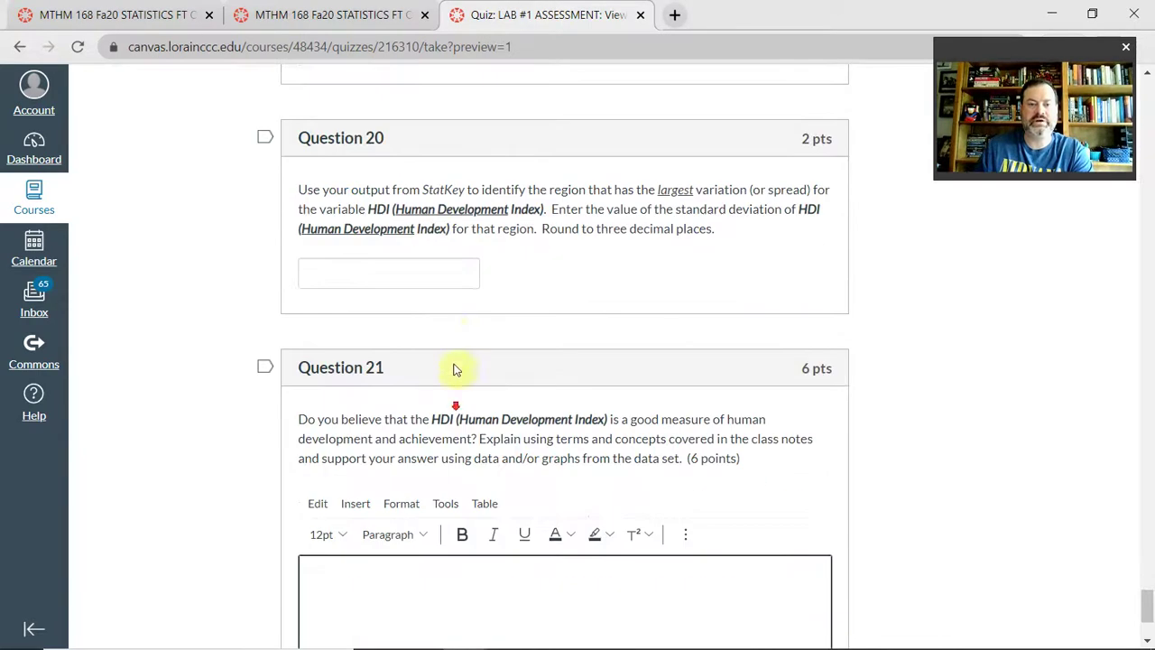
pyautogui.scroll(-2, 466, 328)
pyautogui.click(388, 378)
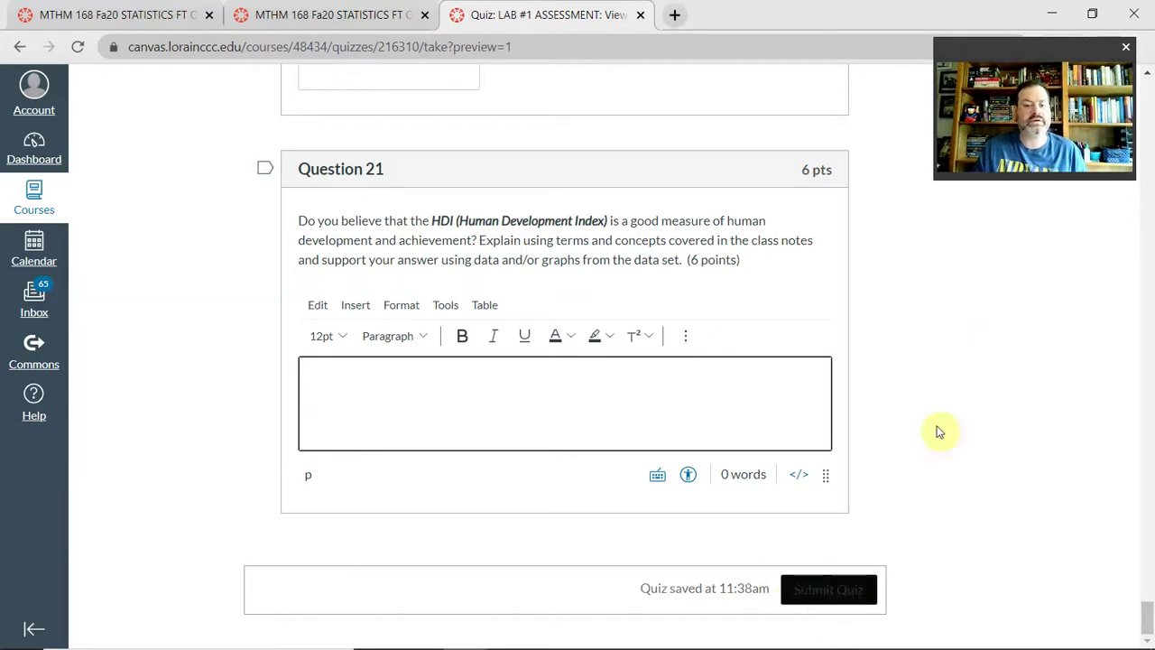
# Step: Scroll back to the top of the quiz and minimize the Chrome window
pyautogui.scroll(20, 942, 421)
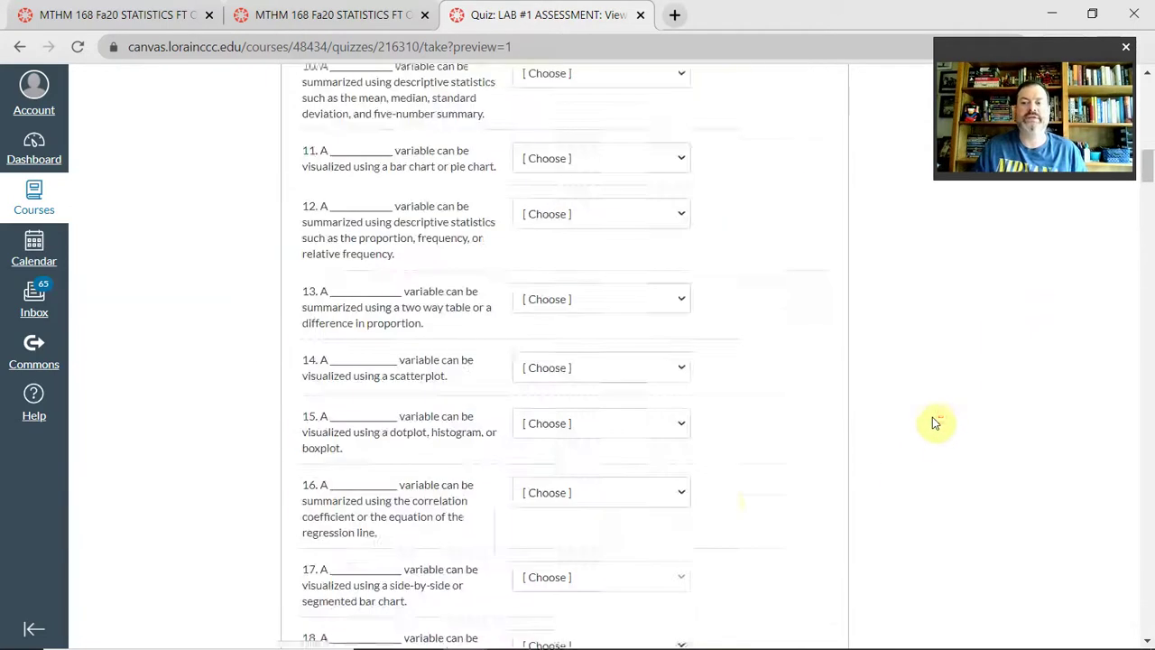
pyautogui.scroll(10, 936, 421)
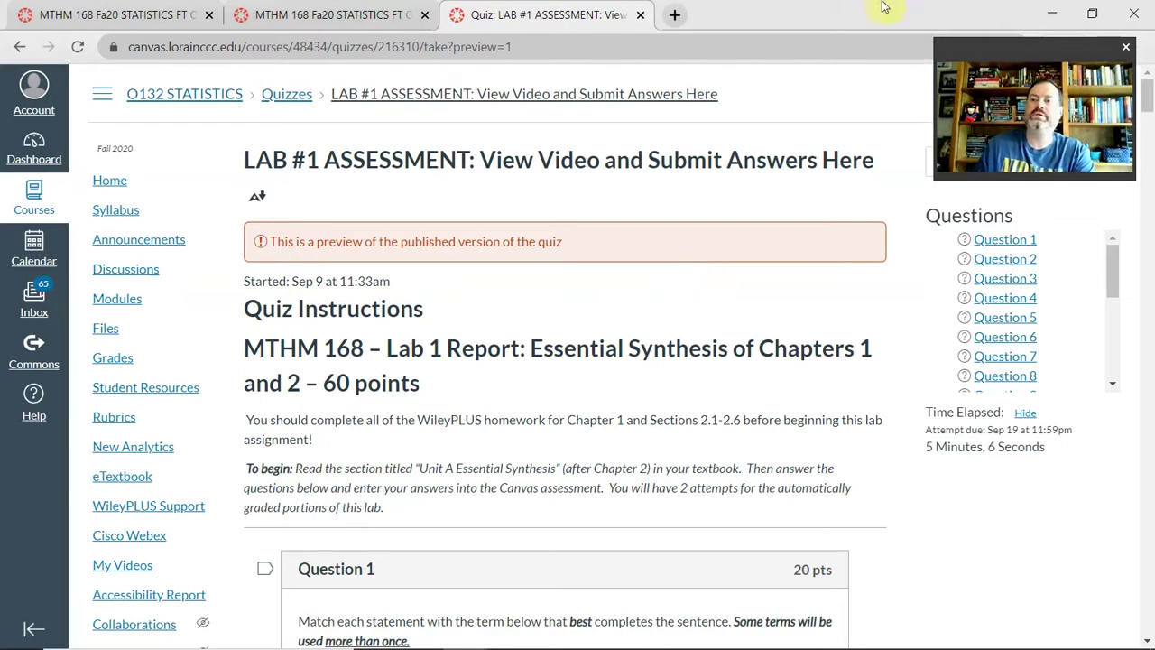
pyautogui.click(1050, 14)
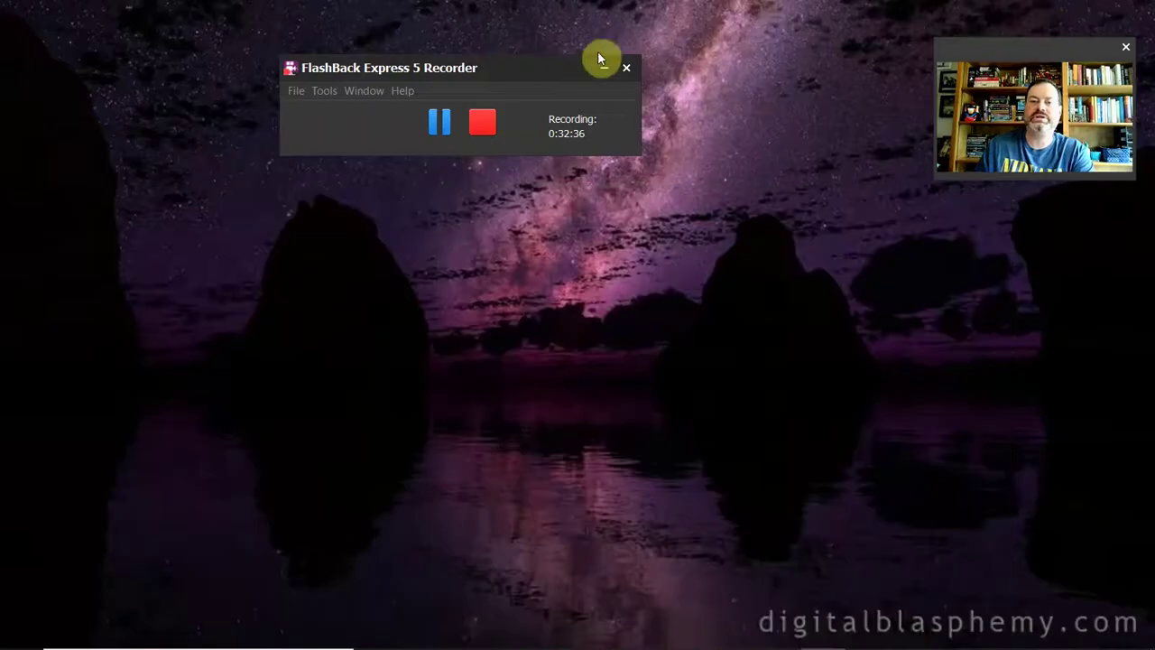